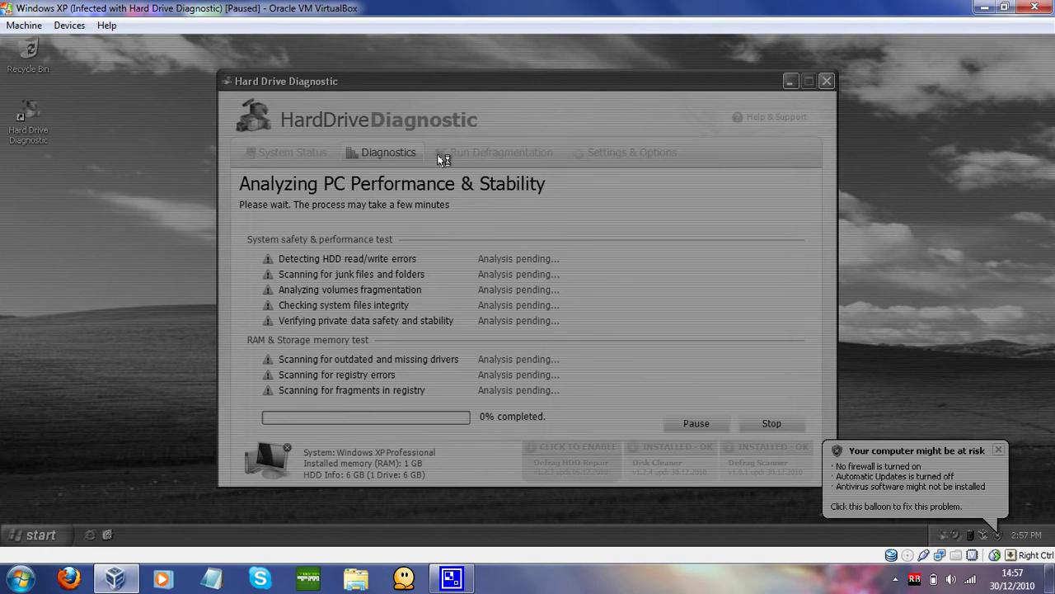
Step: Resume the paused Windows XP virtual machine and switch it to full-screen display
{"action": "left_click", "coordinate": [24, 25]}
{"action": "left_click", "coordinate": [59, 213]}
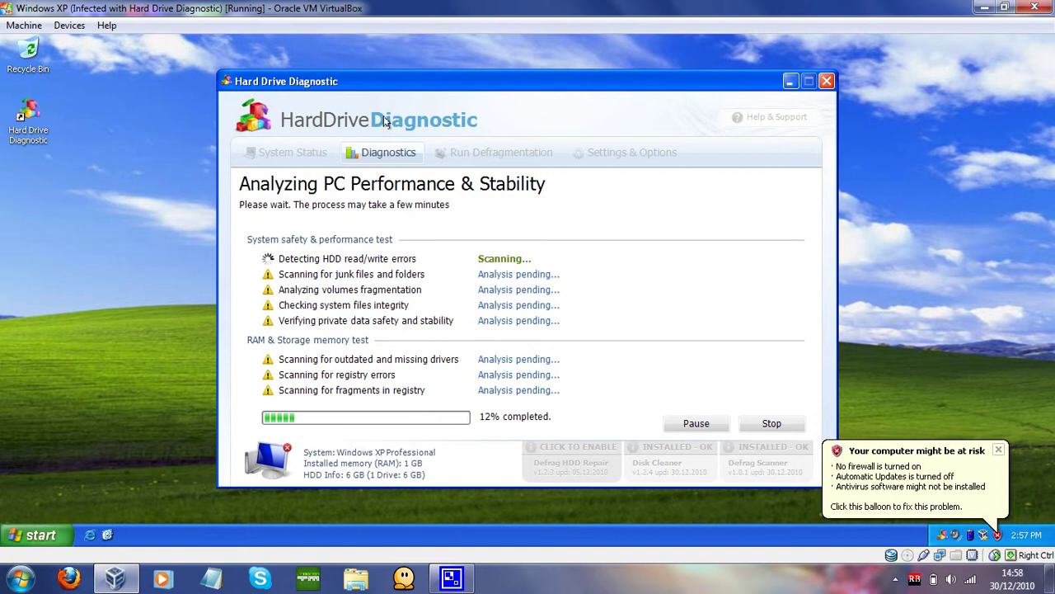
{"action": "key", "text": "Control_R+f"}
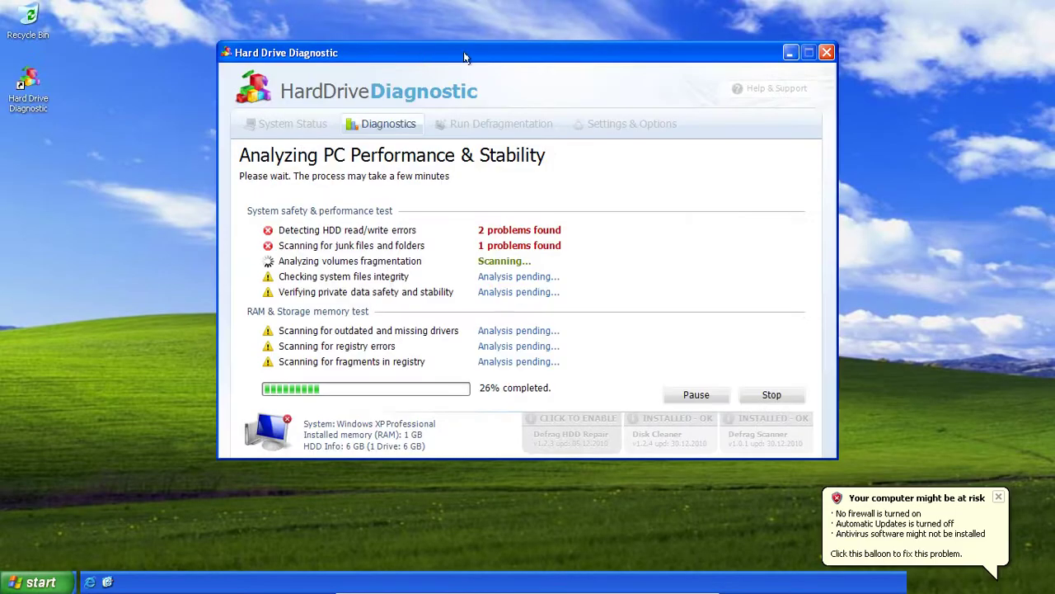
Step: Reposition the Hard Drive Diagnostic window on the desktop and dismiss the security risk balloon
{"action": "left_click_drag", "start_coordinate": [493, 53], "coordinate": [407, 49]}
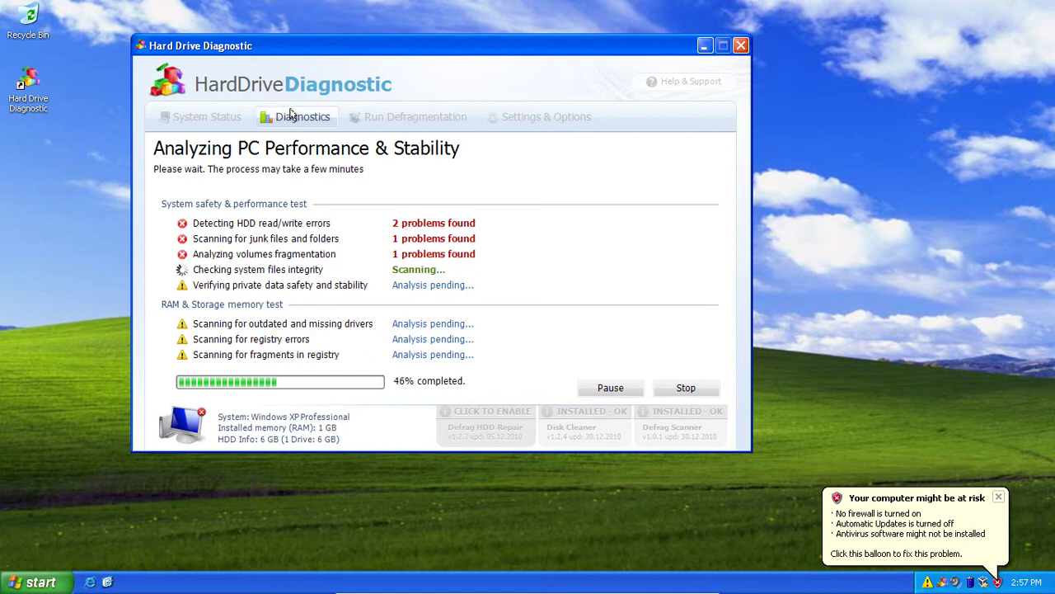
{"action": "left_click_drag", "start_coordinate": [320, 46], "coordinate": [346, 56]}
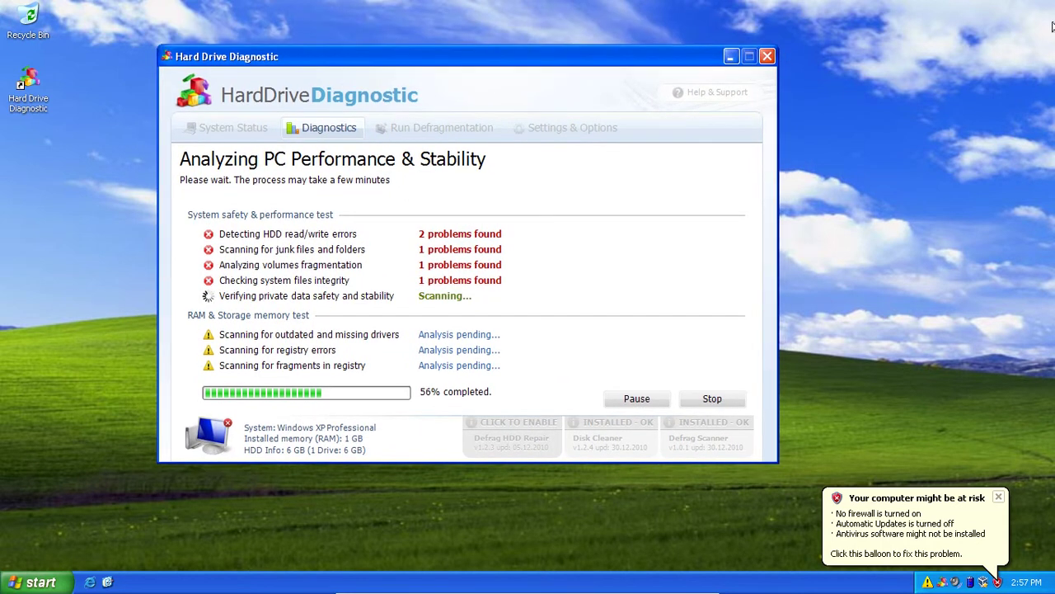
{"action": "left_click", "coordinate": [998, 497]}
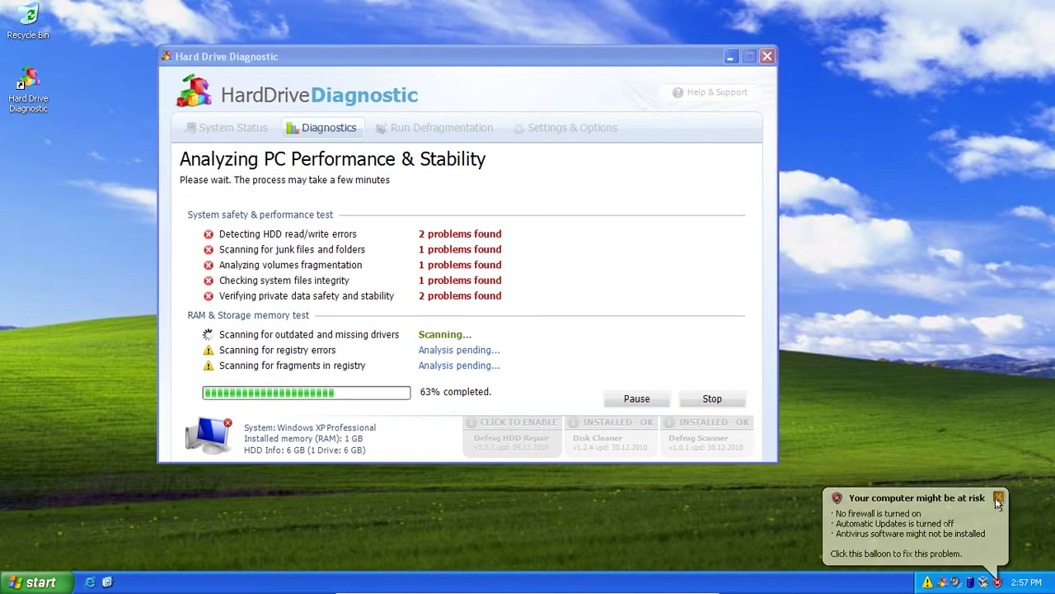
{"action": "left_click", "coordinate": [353, 67]}
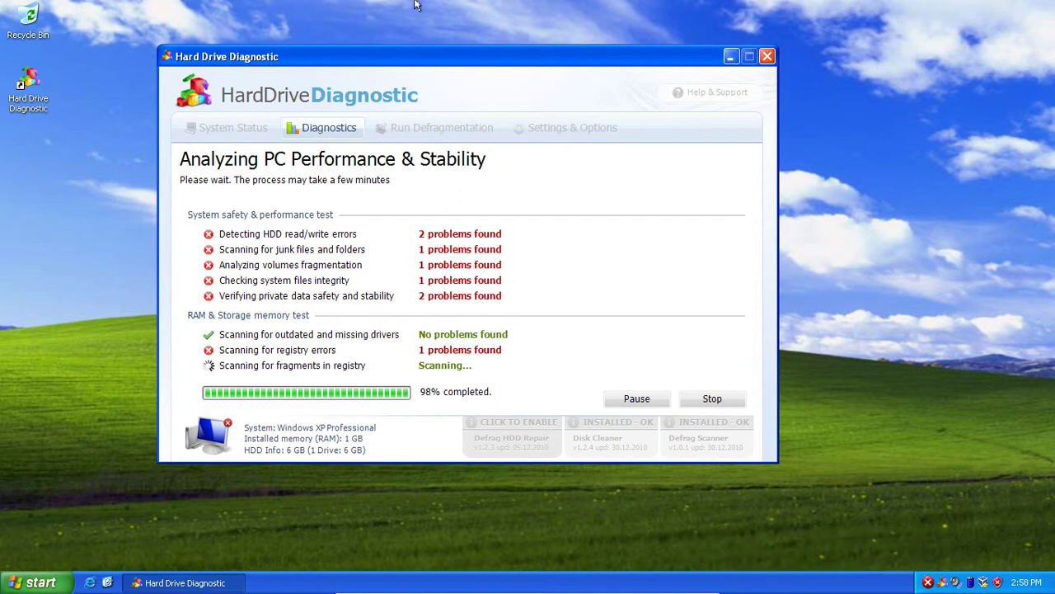
{"action": "mouse_move", "coordinate": [228, 60]}
{"action": "left_mouse_down"}
{"action": "mouse_move", "coordinate": [163, 54]}
{"action": "mouse_move", "coordinate": [210, 69]}
{"action": "left_mouse_up"}
{"action": "left_click_drag", "start_coordinate": [441, 86], "coordinate": [471, 84]}
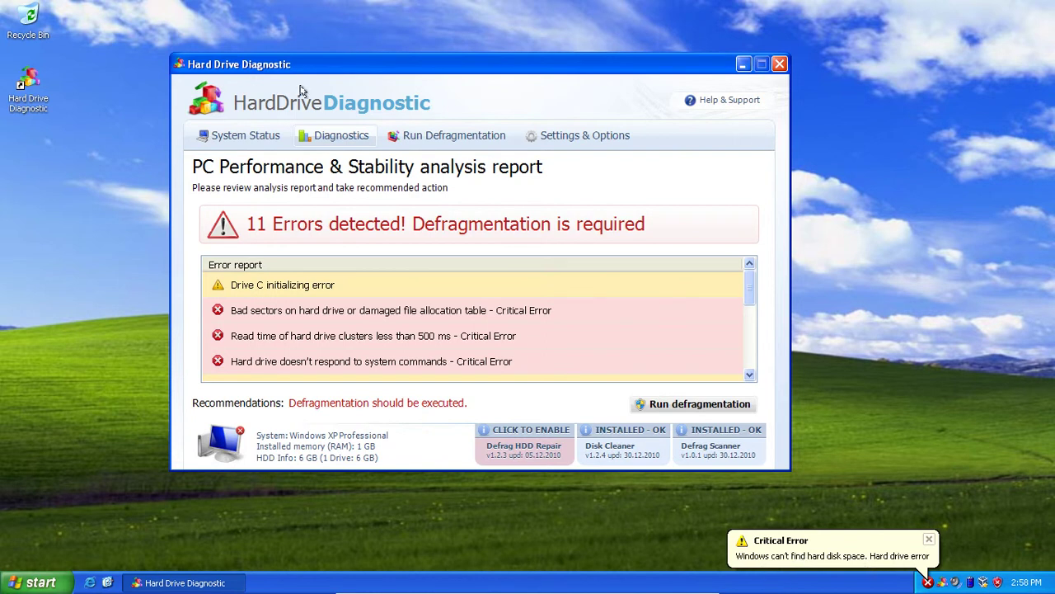
Step: Move the Hard Drive Diagnostic window aside and look through the list of all installed programs
{"action": "left_click", "coordinate": [16, 584]}
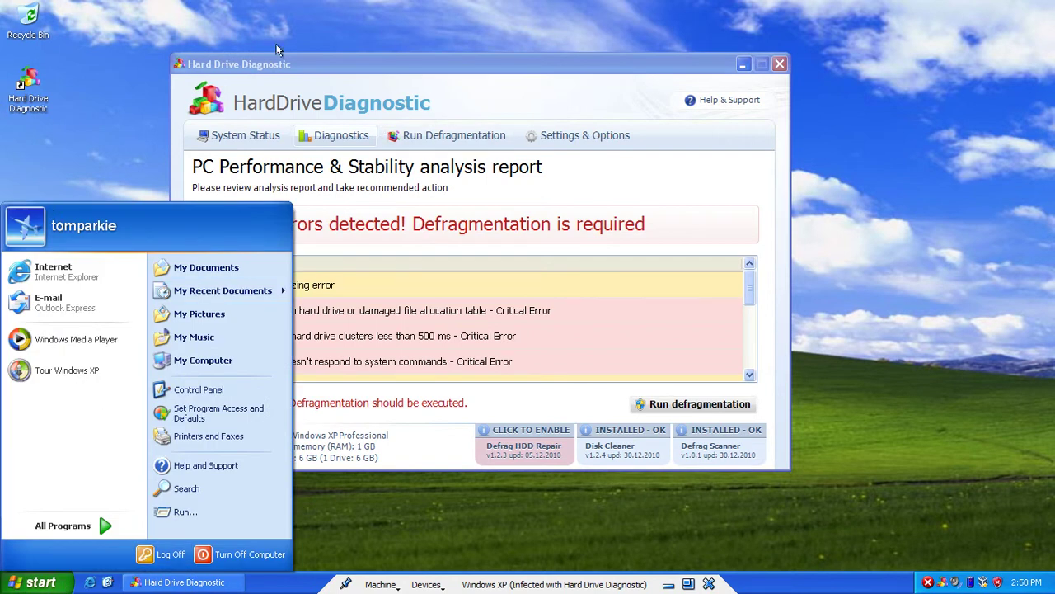
{"action": "left_click", "coordinate": [281, 70]}
{"action": "left_click_drag", "start_coordinate": [566, 60], "coordinate": [556, 1]}
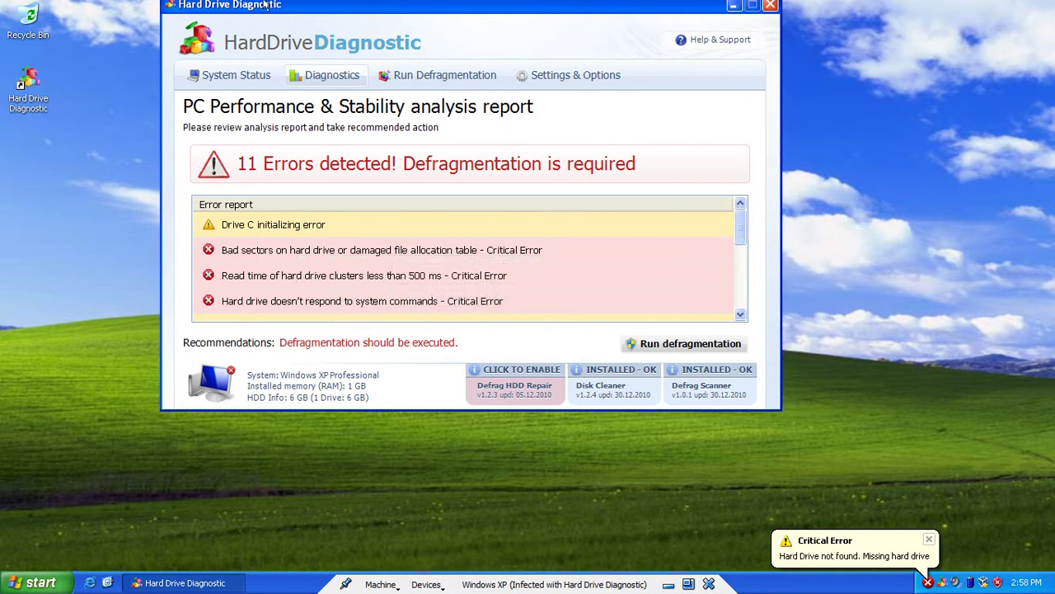
{"action": "left_click_drag", "start_coordinate": [250, 23], "coordinate": [237, 60]}
{"action": "left_click", "coordinate": [37, 582]}
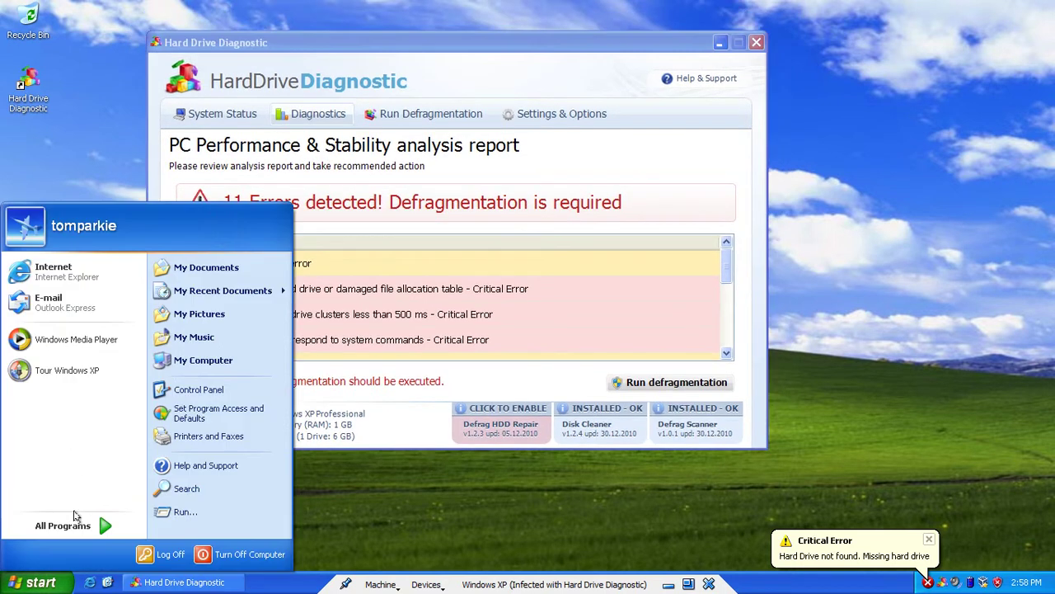
{"action": "left_click", "coordinate": [86, 519]}
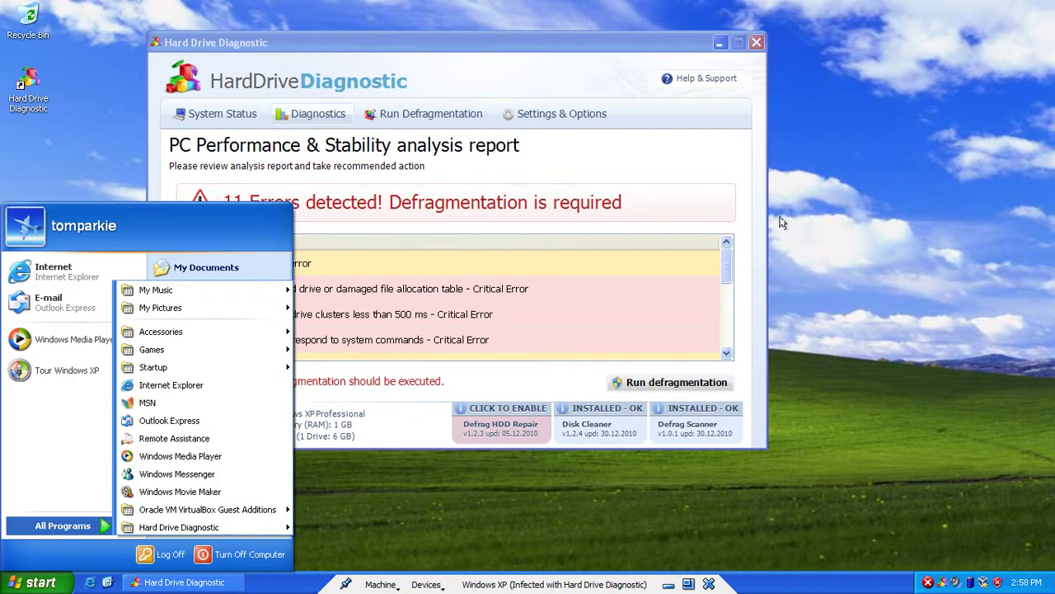
Step: Read the error report to its end and view the System Status dashboard, accepting the unresolved-errors warning
{"action": "left_click", "coordinate": [723, 291]}
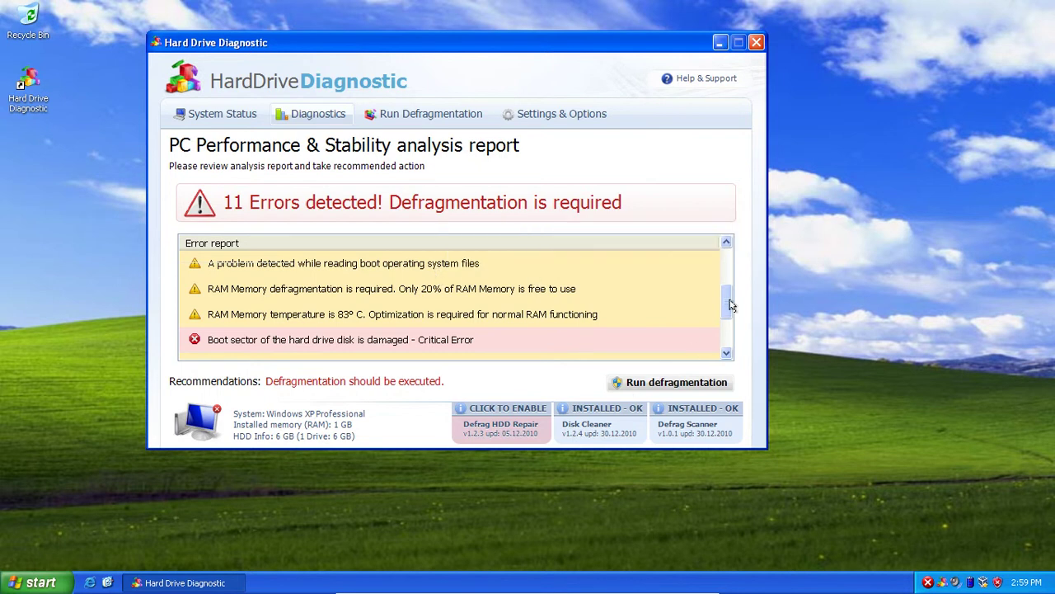
{"action": "left_click_drag", "start_coordinate": [727, 305], "coordinate": [727, 330]}
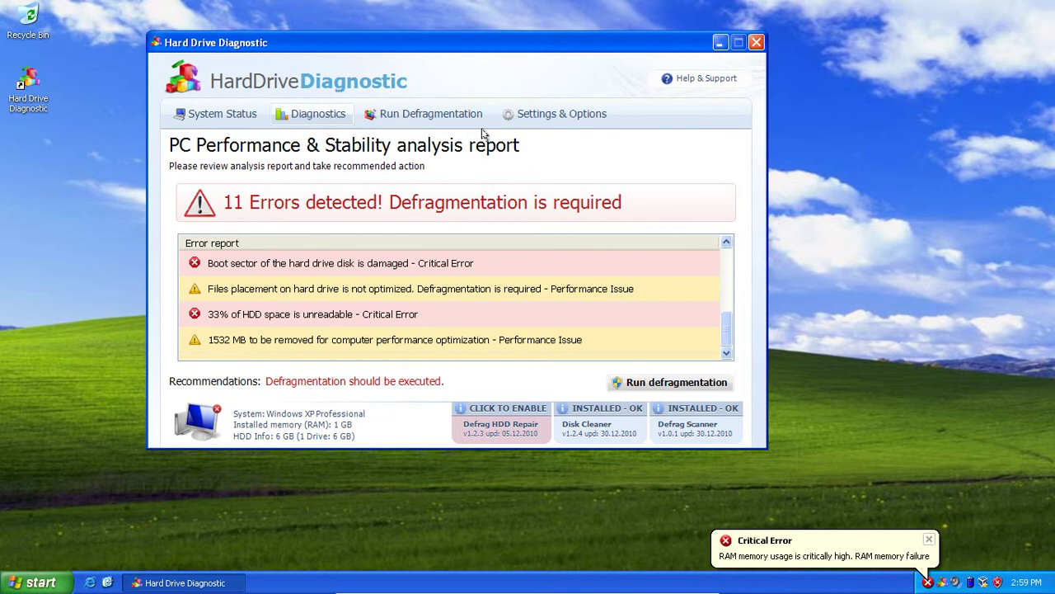
{"action": "left_click", "coordinate": [226, 116]}
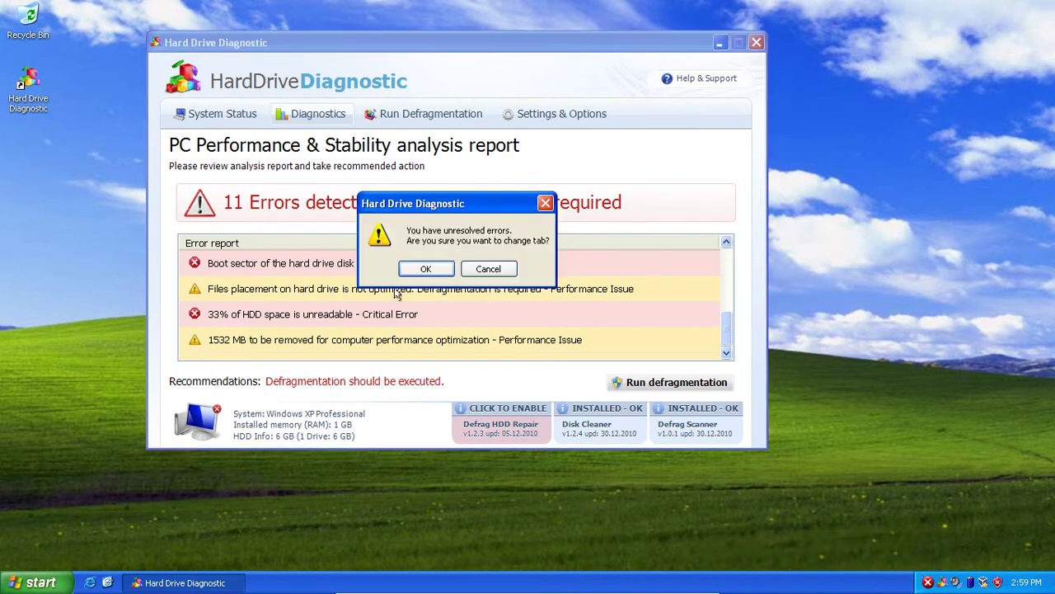
{"action": "left_click", "coordinate": [423, 269]}
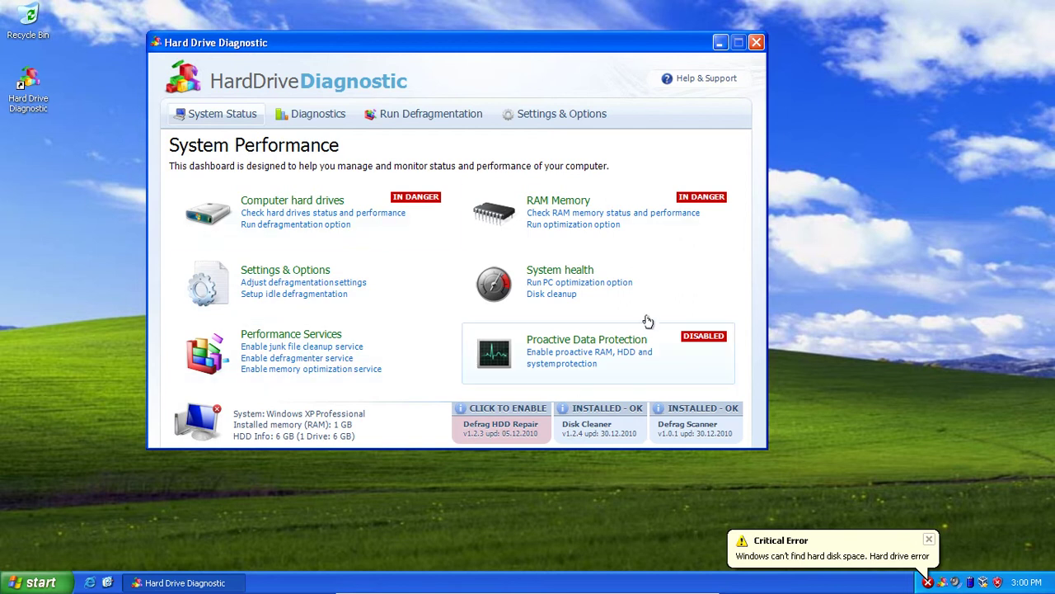
{"action": "left_click", "coordinate": [311, 226]}
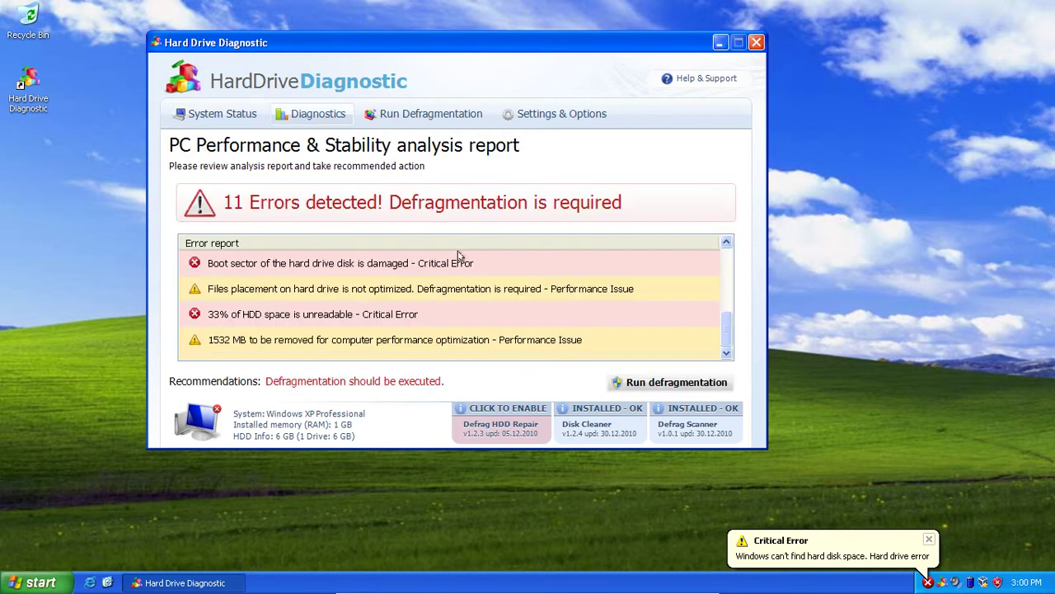
{"action": "left_click", "coordinate": [421, 117]}
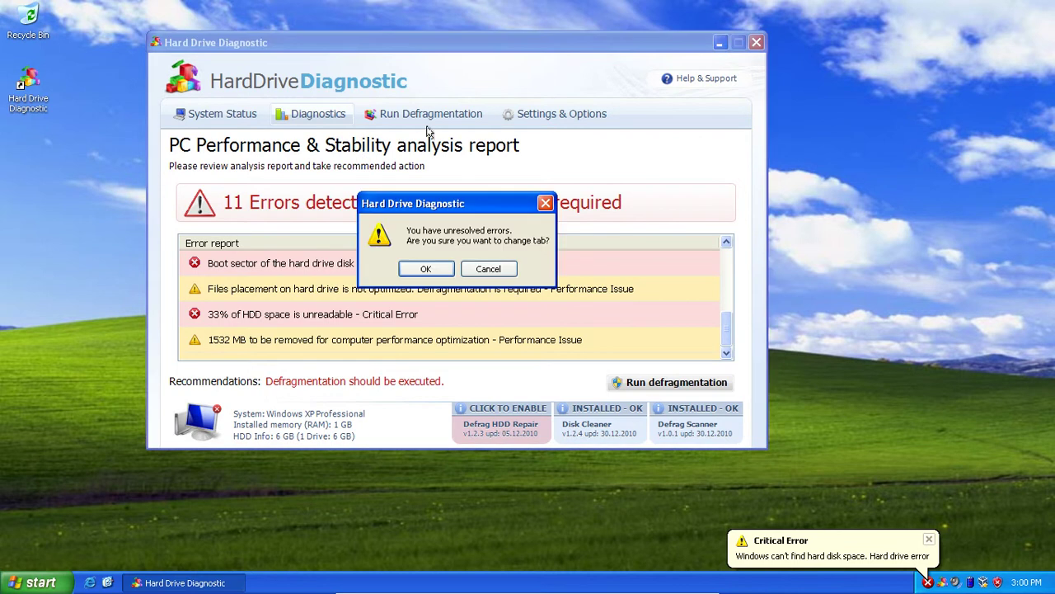
{"action": "left_click", "coordinate": [485, 269]}
Step: Open the Settings & Options page, agreeing to leave the report with unresolved errors
{"action": "left_click", "coordinate": [519, 113]}
{"action": "left_click", "coordinate": [424, 269]}
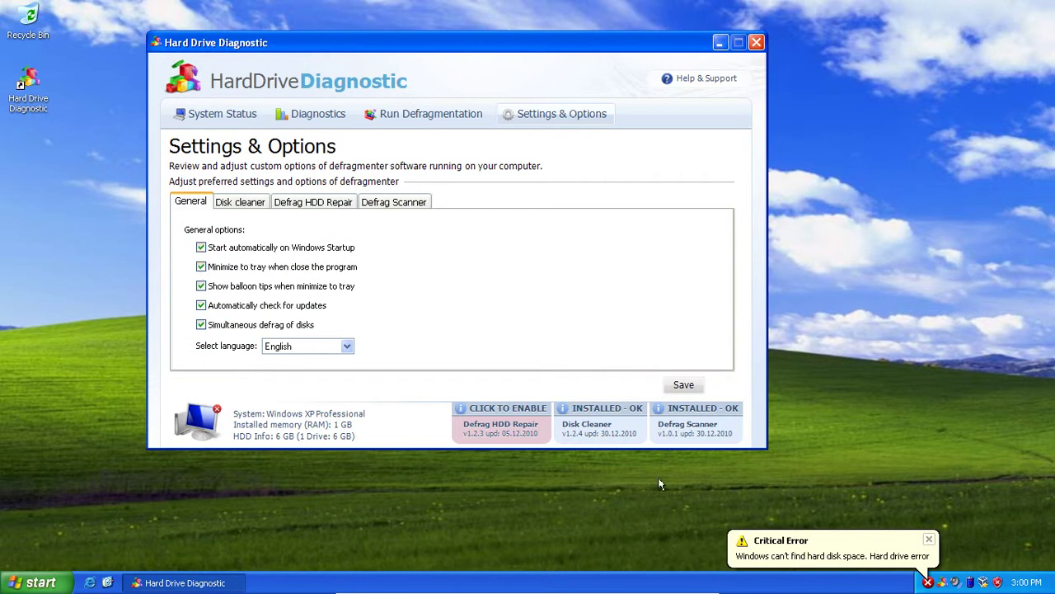
Step: Examine the running processes in Windows Task Manager, sorted by image name, and close it
{"action": "right_click", "coordinate": [761, 579]}
{"action": "left_click", "coordinate": [840, 535]}
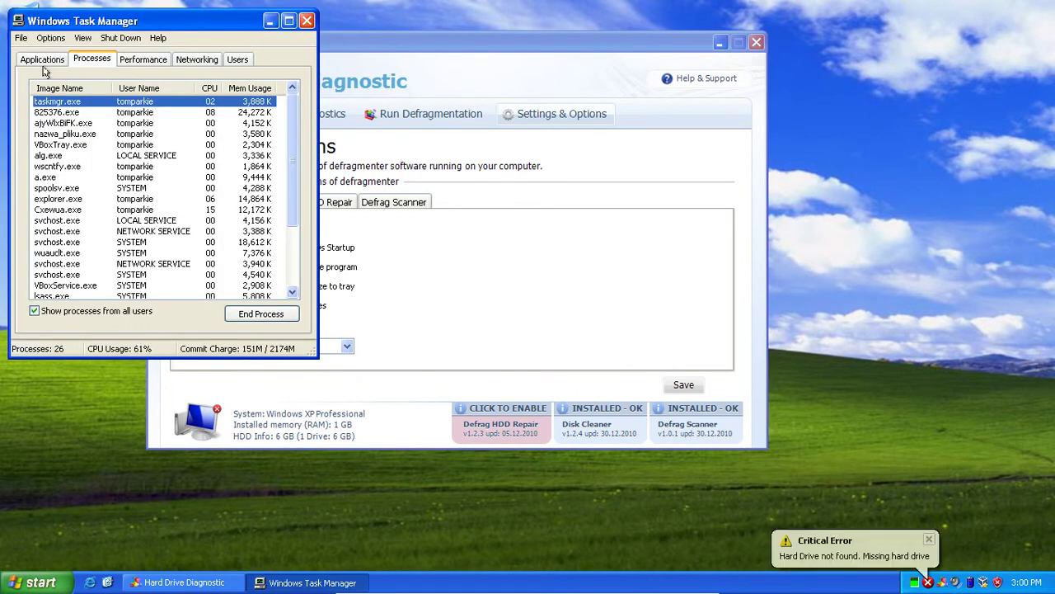
{"action": "left_click", "coordinate": [56, 88]}
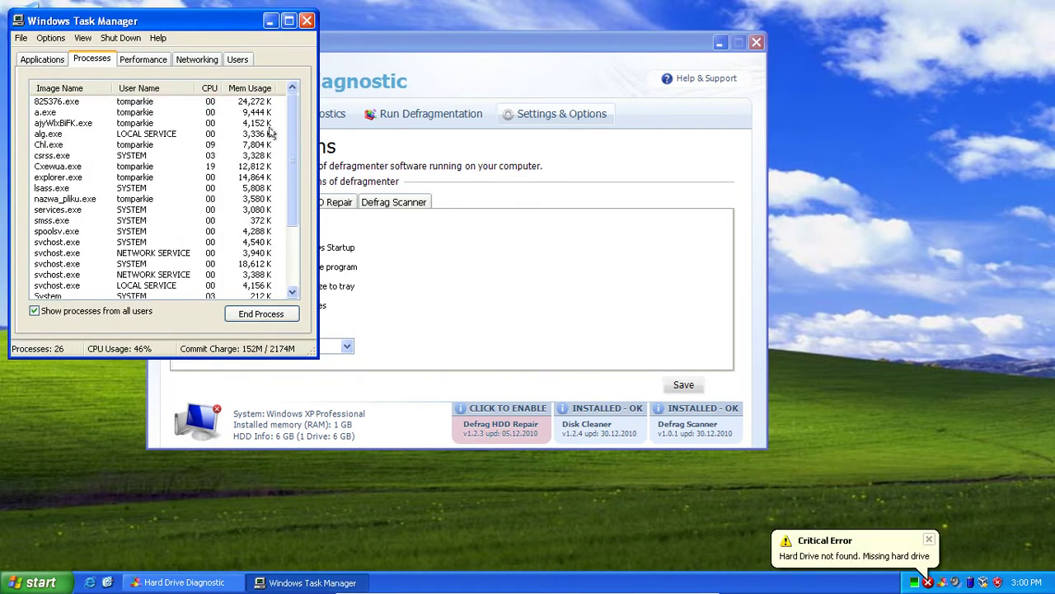
{"action": "left_click_drag", "start_coordinate": [289, 108], "coordinate": [289, 167]}
{"action": "left_click", "coordinate": [93, 234]}
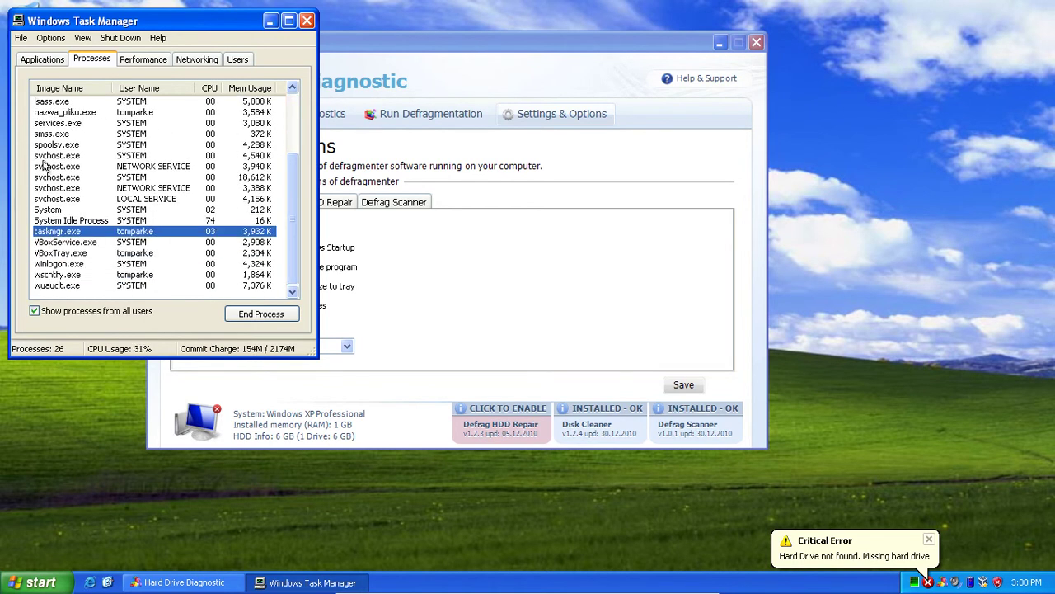
{"action": "scroll", "coordinate": [42, 165], "scroll_direction": "up", "scroll_amount": 3}
{"action": "left_click", "coordinate": [305, 21]}
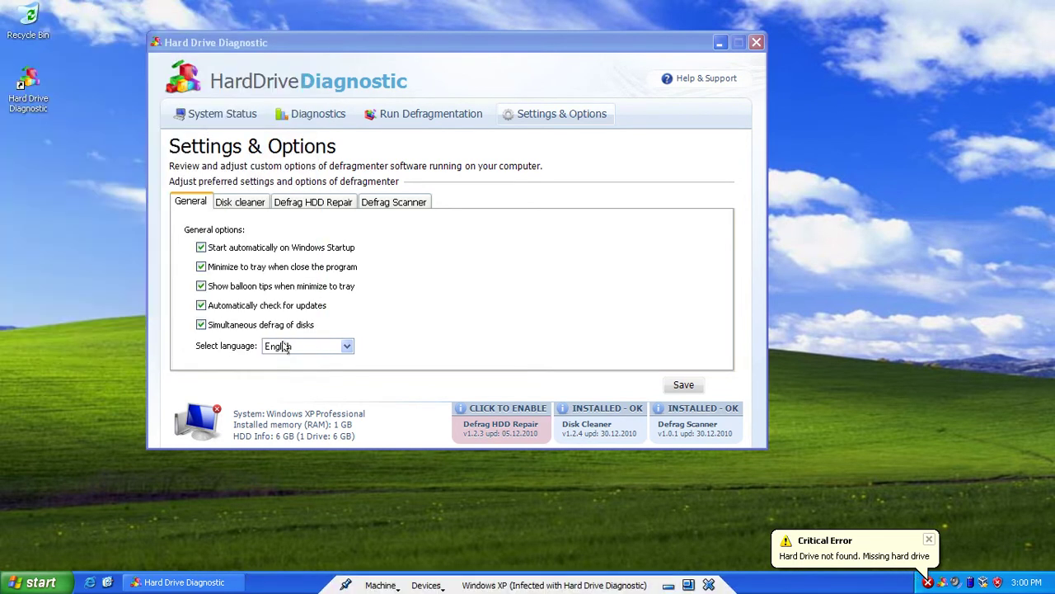
Step: Include the Recycle bin in the Disk cleaner options and schedule the Update action Monthly
{"action": "left_click", "coordinate": [239, 203]}
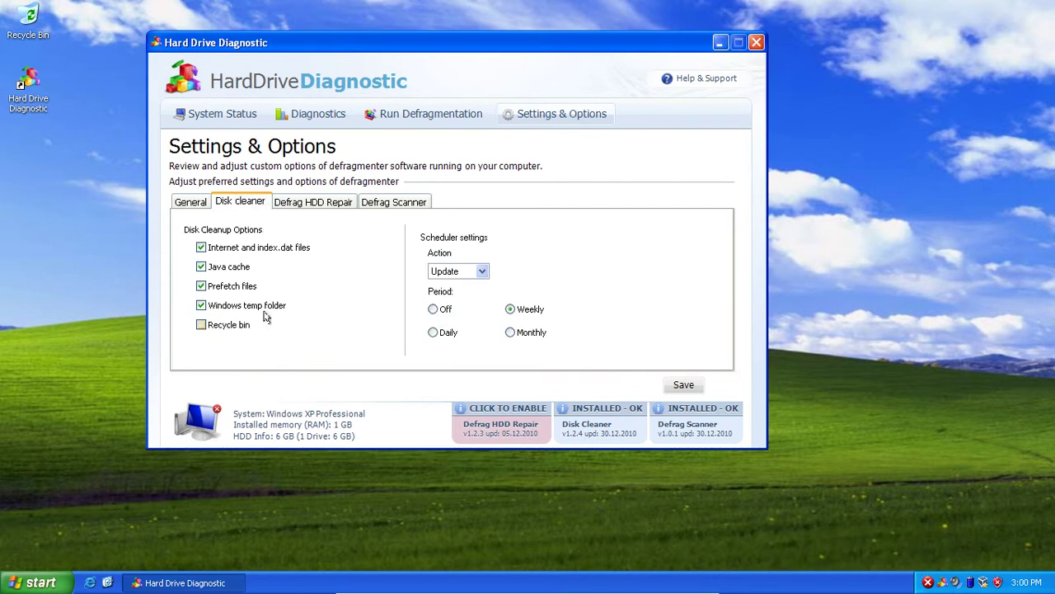
{"action": "left_click", "coordinate": [216, 325]}
{"action": "left_click", "coordinate": [516, 336]}
{"action": "left_click", "coordinate": [449, 273]}
{"action": "left_click", "coordinate": [452, 284]}
{"action": "left_click", "coordinate": [482, 271]}
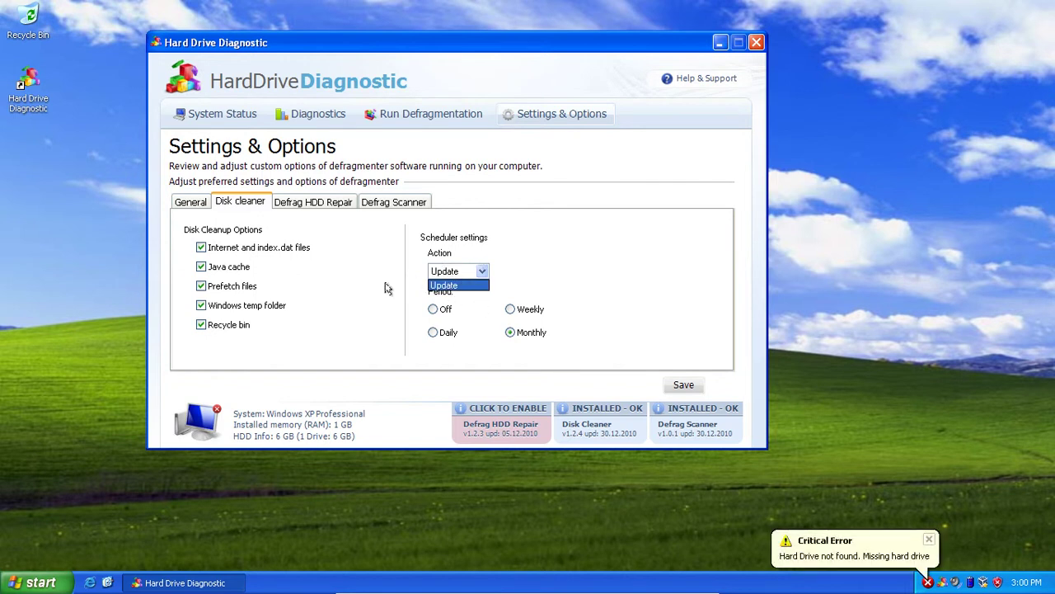
{"action": "left_click", "coordinate": [444, 287]}
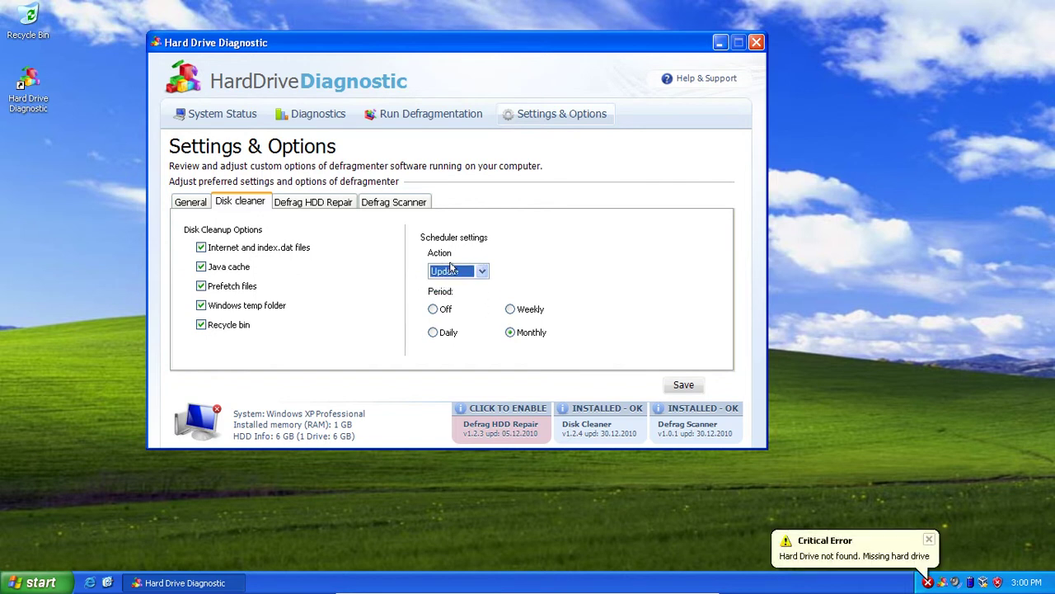
Step: Try the other schedule periods for the Disk cleaner and exclude the Recycle bin from the cleanup
{"action": "left_click", "coordinate": [314, 206]}
{"action": "left_click", "coordinate": [433, 309]}
{"action": "left_click", "coordinate": [474, 334]}
{"action": "left_click", "coordinate": [511, 332]}
{"action": "left_click", "coordinate": [510, 310]}
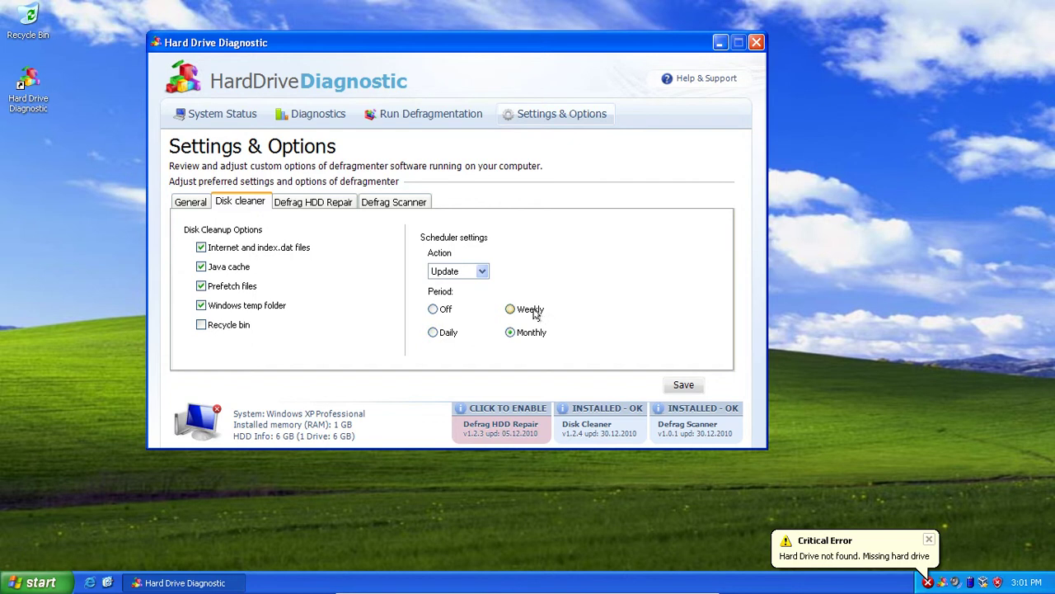
Step: View the Defrag HDD Repair options and the Defrag Scanner options
{"action": "left_click", "coordinate": [336, 203]}
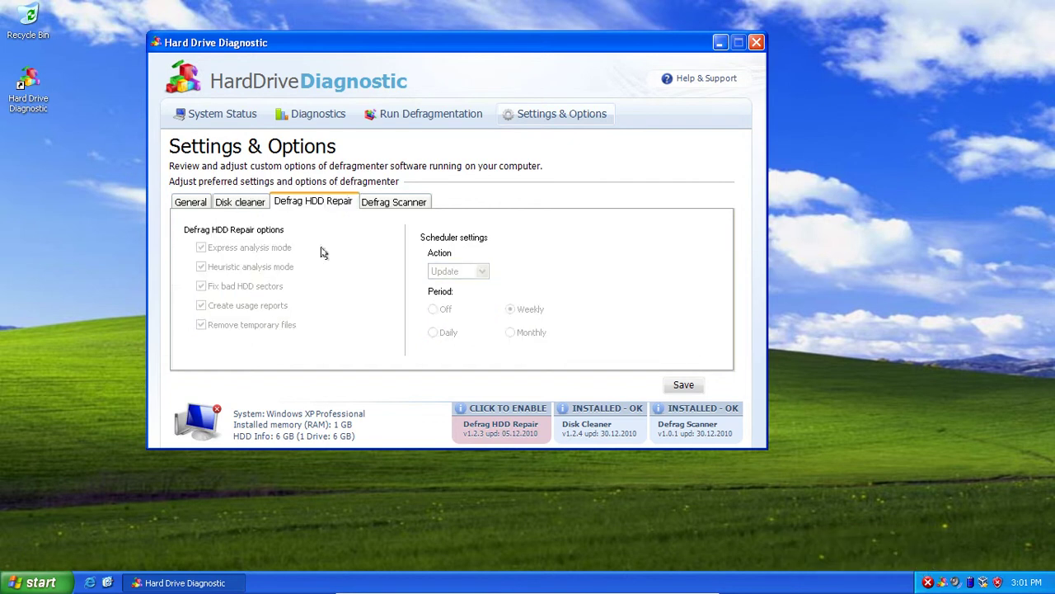
{"action": "left_click", "coordinate": [411, 209]}
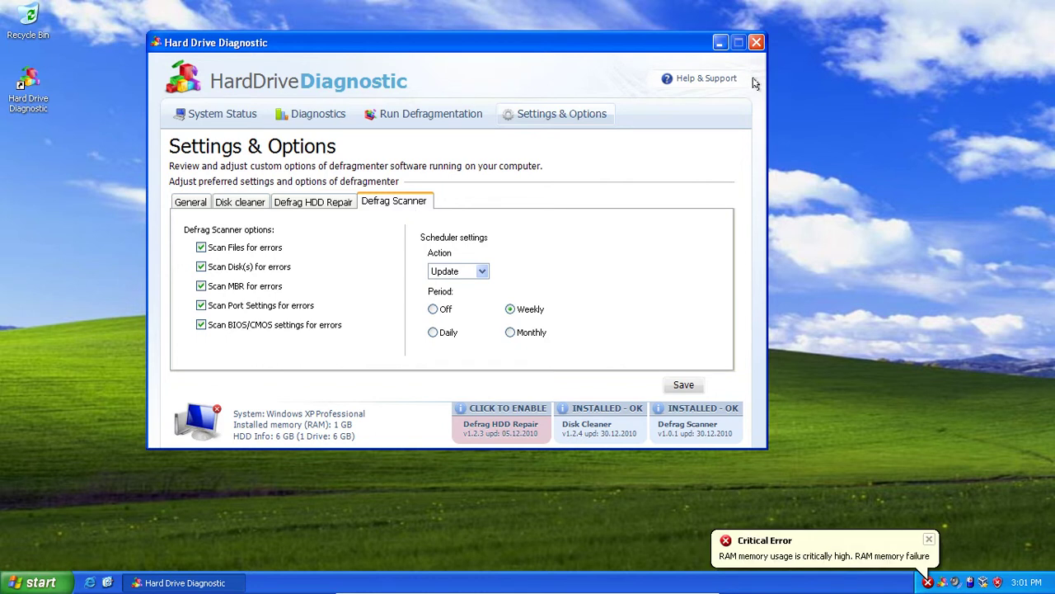
{"action": "mouse_move", "coordinate": [318, 42]}
{"action": "left_mouse_down"}
{"action": "mouse_move", "coordinate": [290, 39]}
{"action": "mouse_move", "coordinate": [333, 36]}
{"action": "left_mouse_up"}
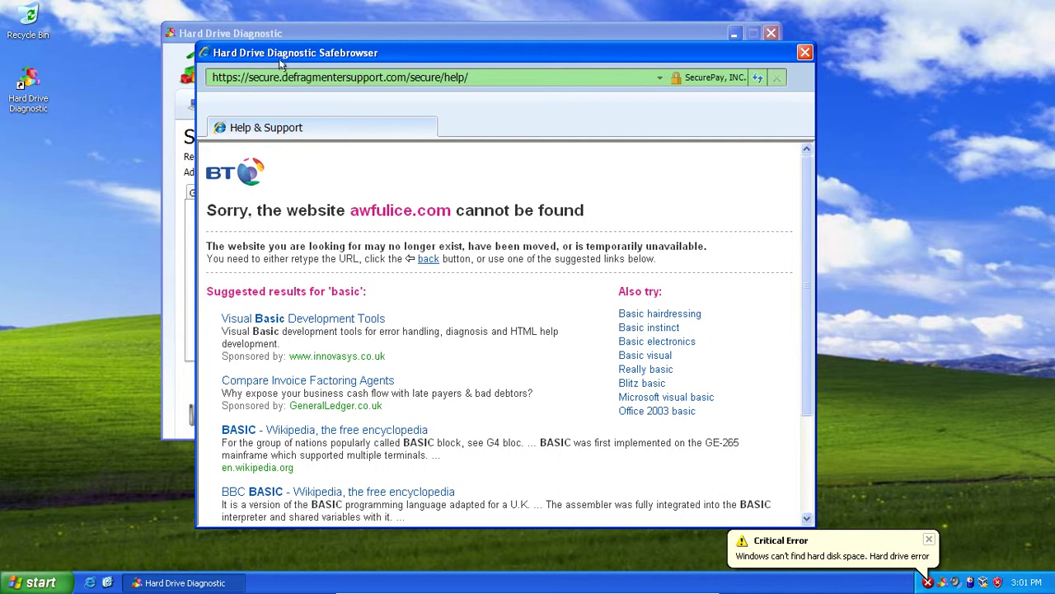
Step: Read through the Help & Support page in the Safebrowser window and close it
{"action": "left_click_drag", "start_coordinate": [200, 60], "coordinate": [131, 59]}
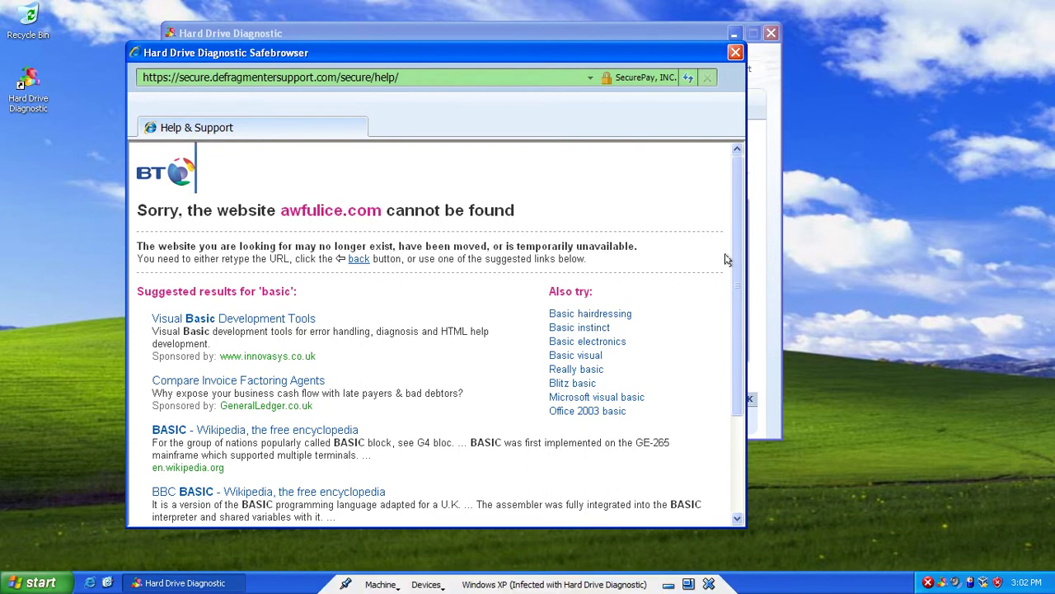
{"action": "scroll", "coordinate": [729, 260], "scroll_direction": "down", "scroll_amount": 3}
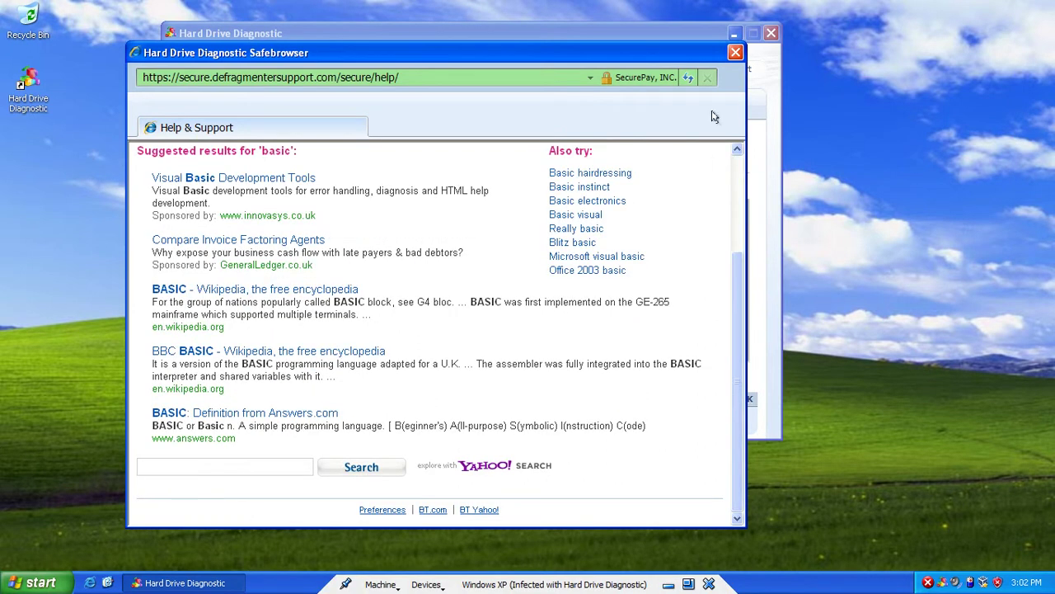
{"action": "left_click", "coordinate": [734, 53]}
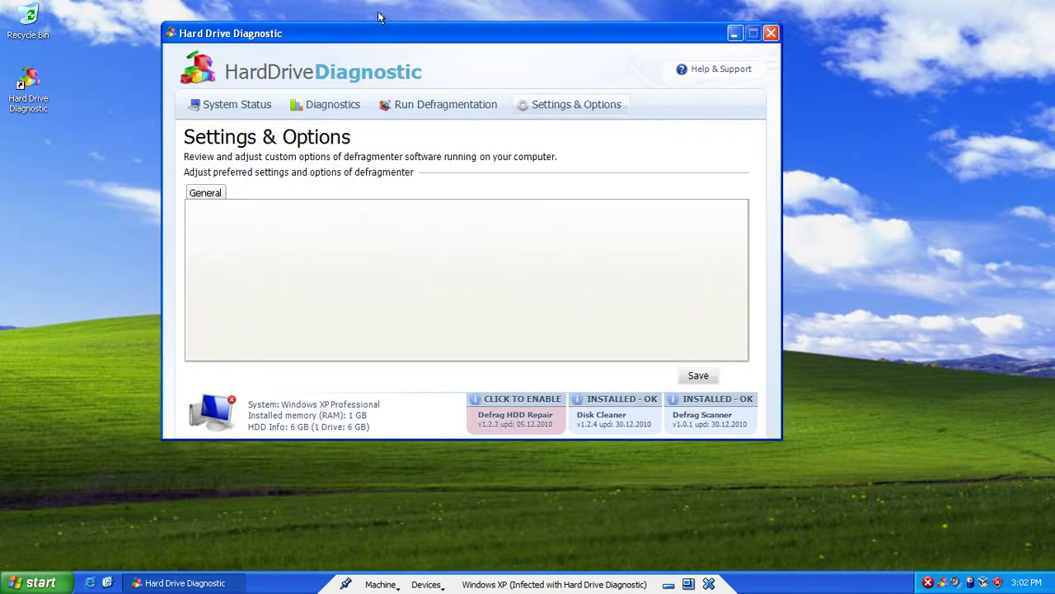
Step: Open the Defragmentation & Optimization page in Hard Drive Diagnostic and start the defragmentation
{"action": "left_click_drag", "start_coordinate": [327, 20], "coordinate": [301, 30]}
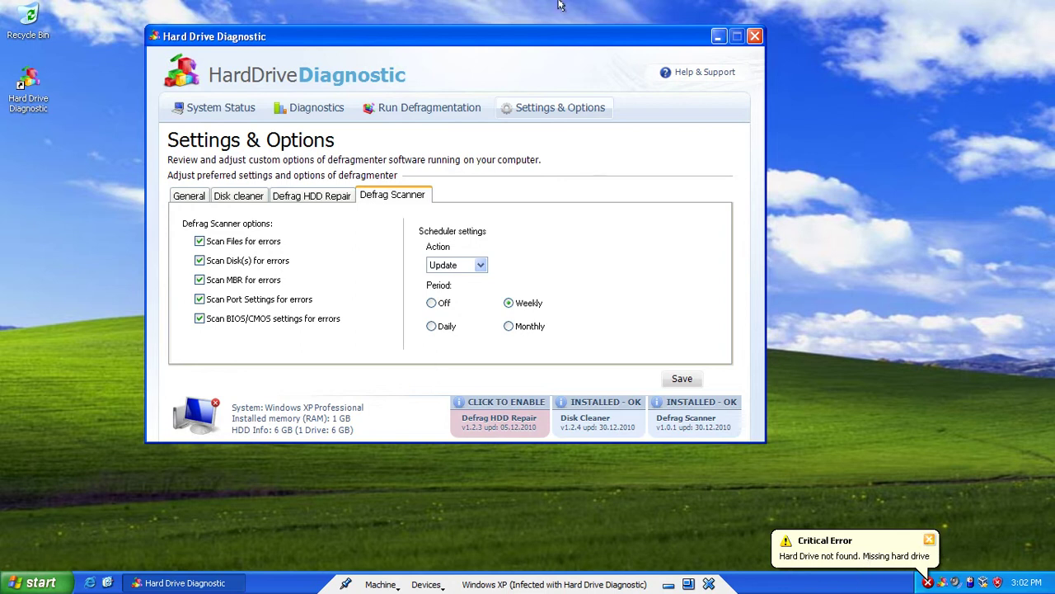
{"action": "left_click", "coordinate": [411, 108]}
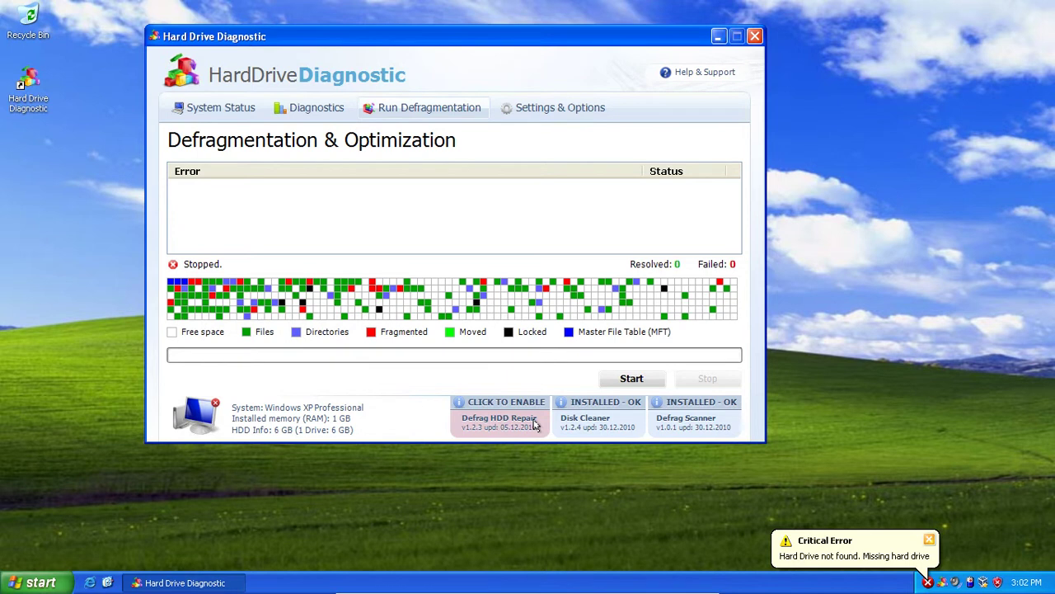
{"action": "left_click", "coordinate": [631, 380]}
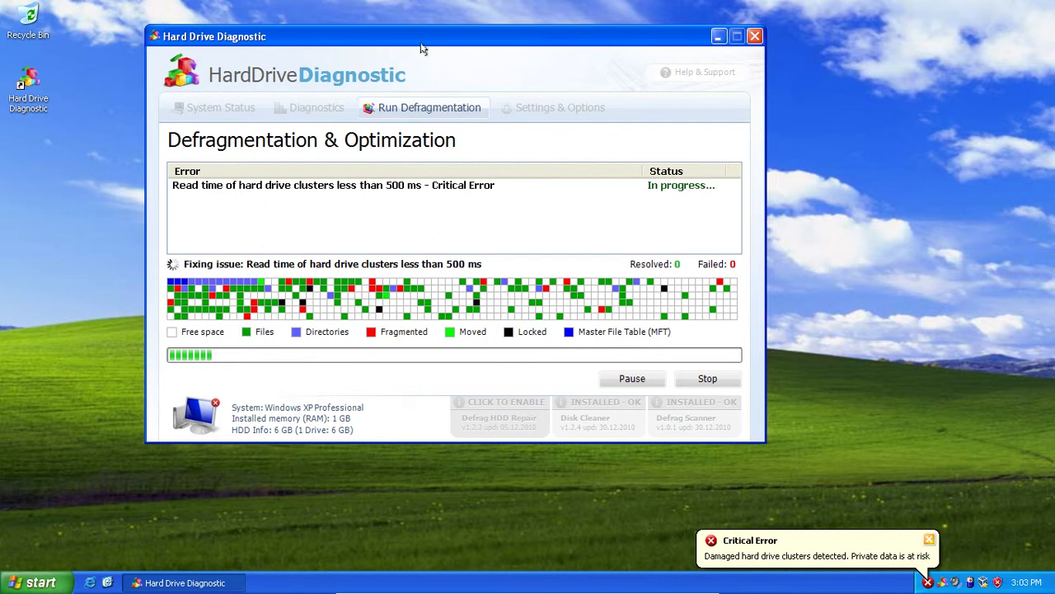
Step: Open the shortcut properties of Uninstall Hard Drive Diagnostic from the installed programs list and dismiss the Critical Error balloon
{"action": "left_click_drag", "start_coordinate": [422, 38], "coordinate": [442, 47]}
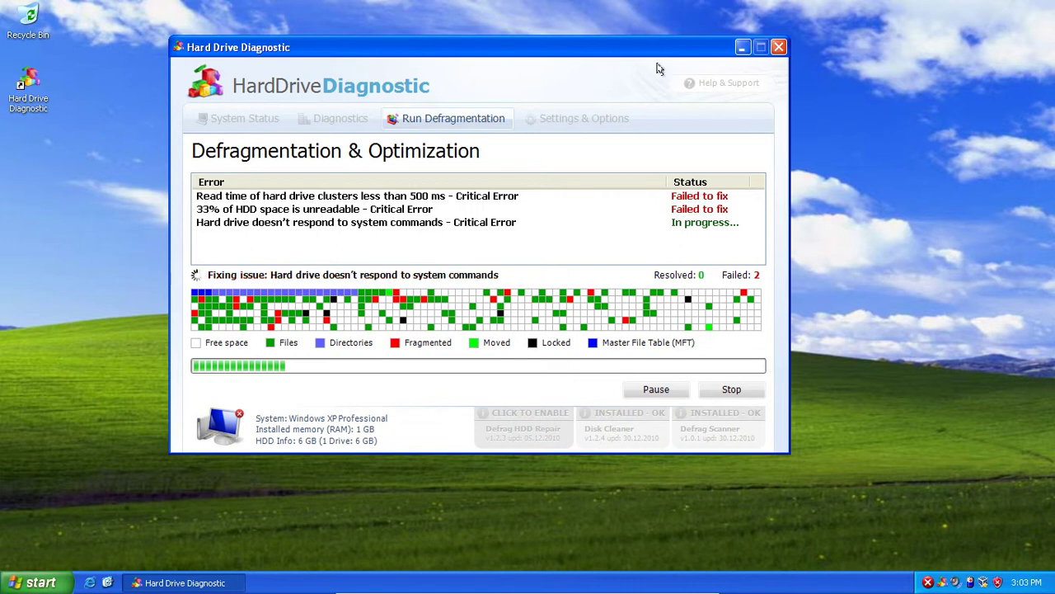
{"action": "left_click", "coordinate": [37, 582]}
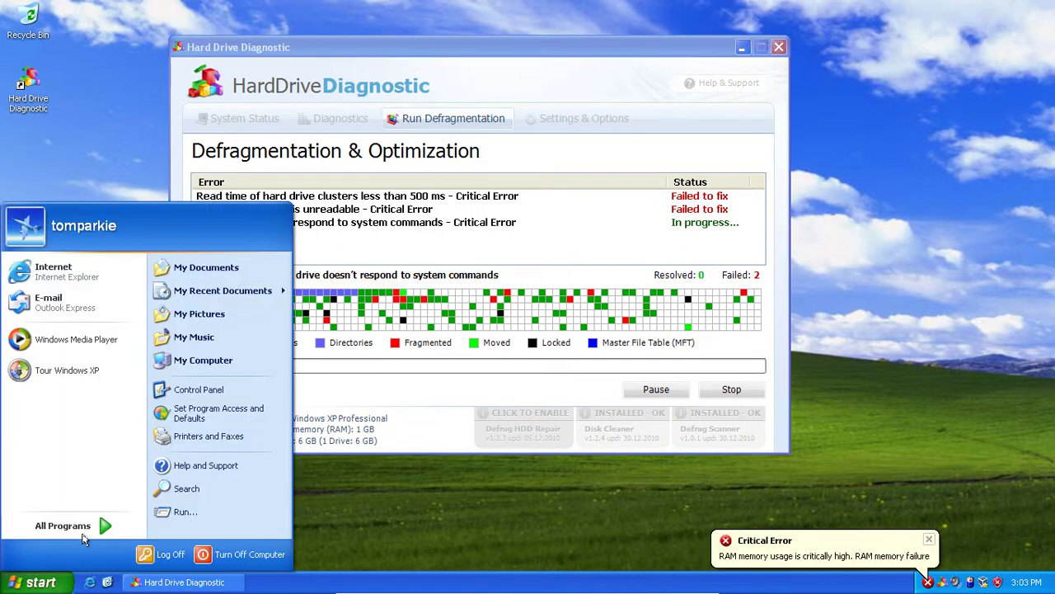
{"action": "left_click", "coordinate": [83, 532]}
{"action": "mouse_move", "coordinate": [49, 525]}
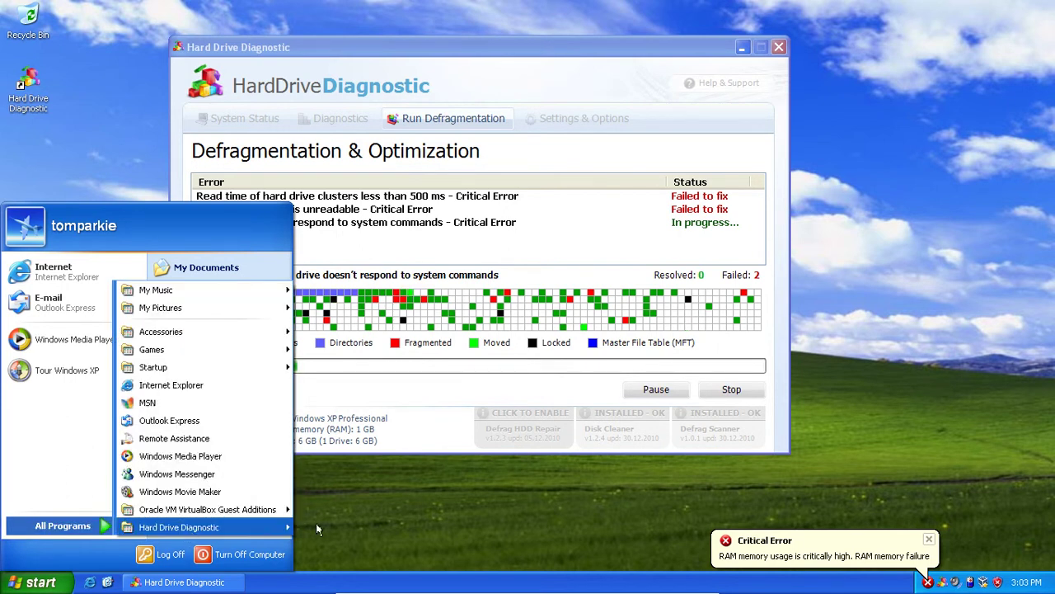
{"action": "mouse_move", "coordinate": [270, 526]}
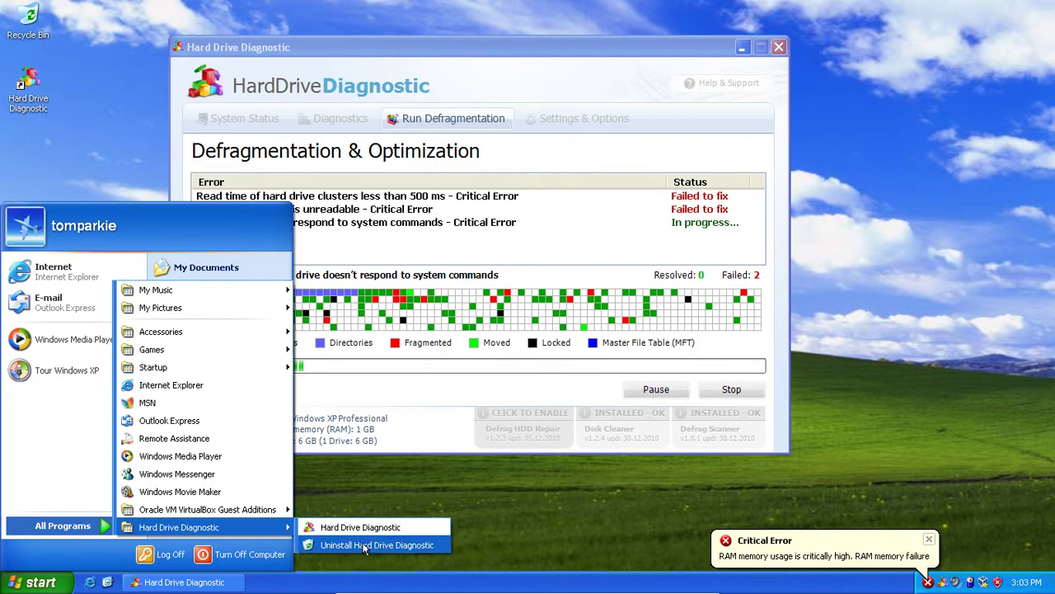
{"action": "right_click", "coordinate": [404, 549]}
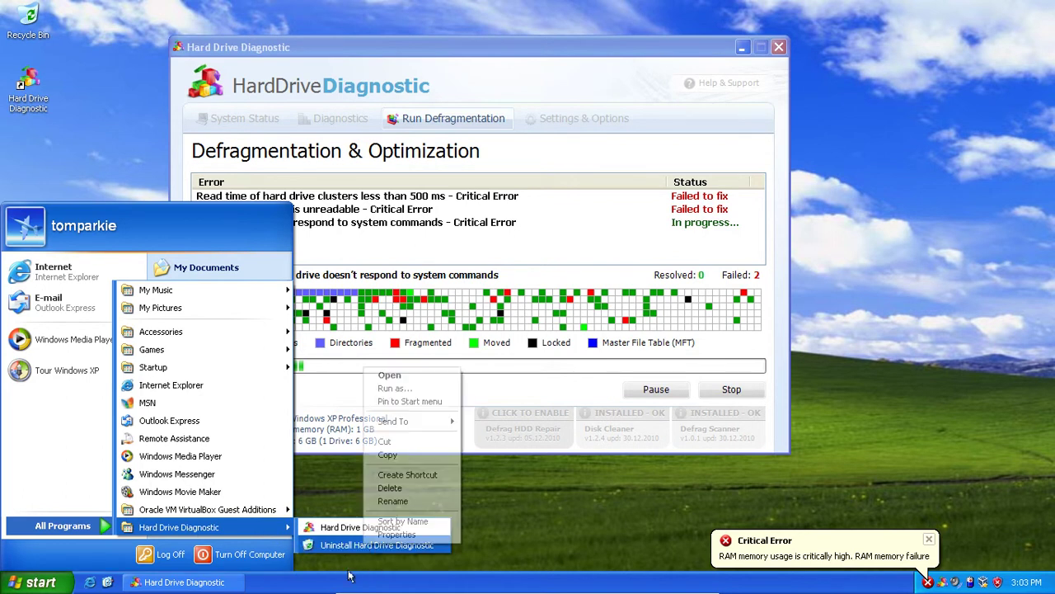
{"action": "left_click", "coordinate": [399, 534]}
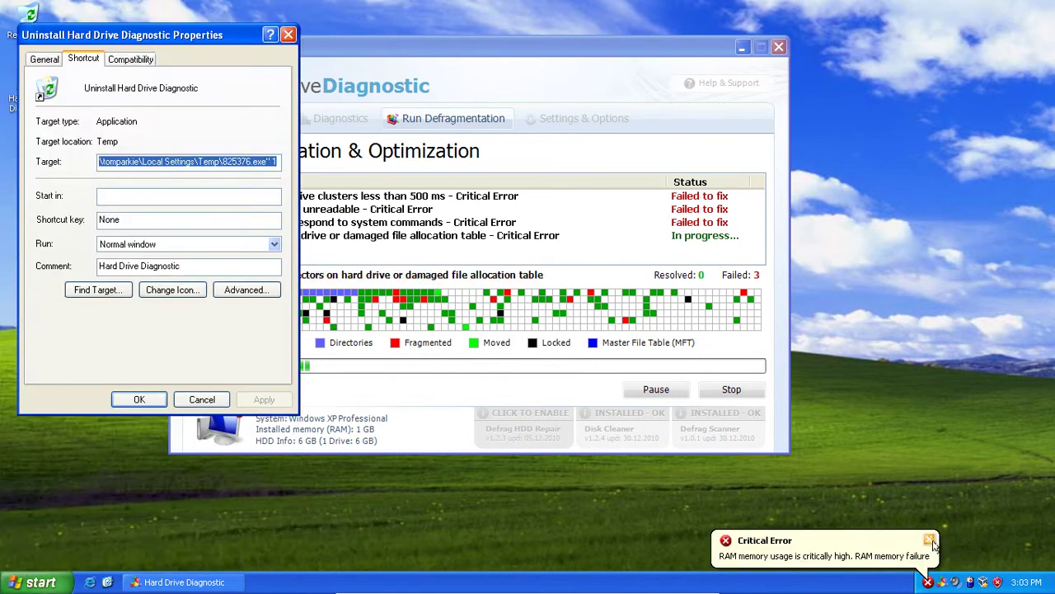
{"action": "left_click", "coordinate": [931, 541]}
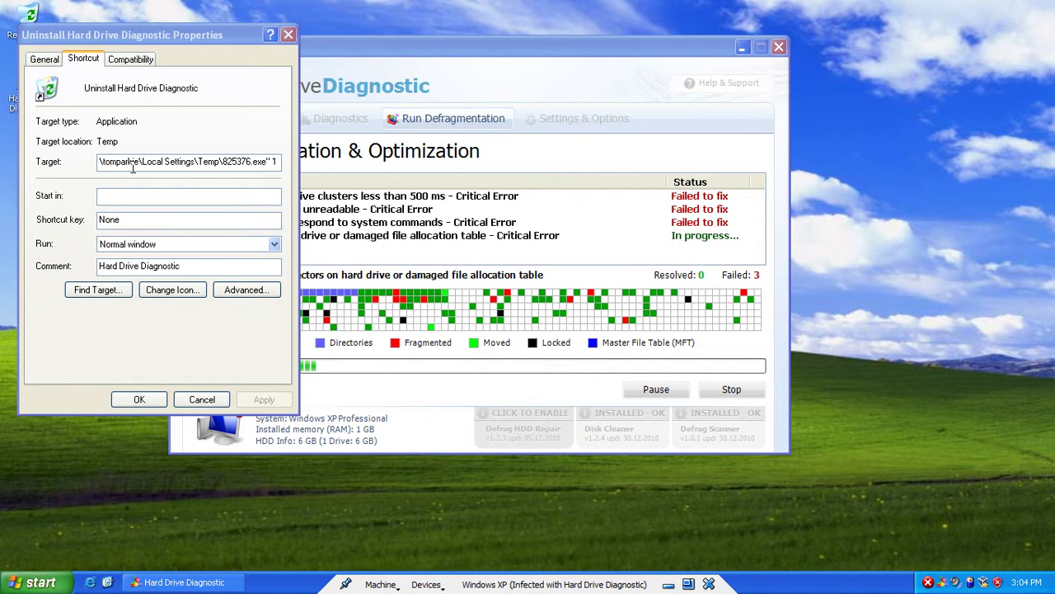
Step: Find the uninstall shortcut's target in the Temp folder, inspect the files there, and close the folder and the properties
{"action": "left_click", "coordinate": [98, 293]}
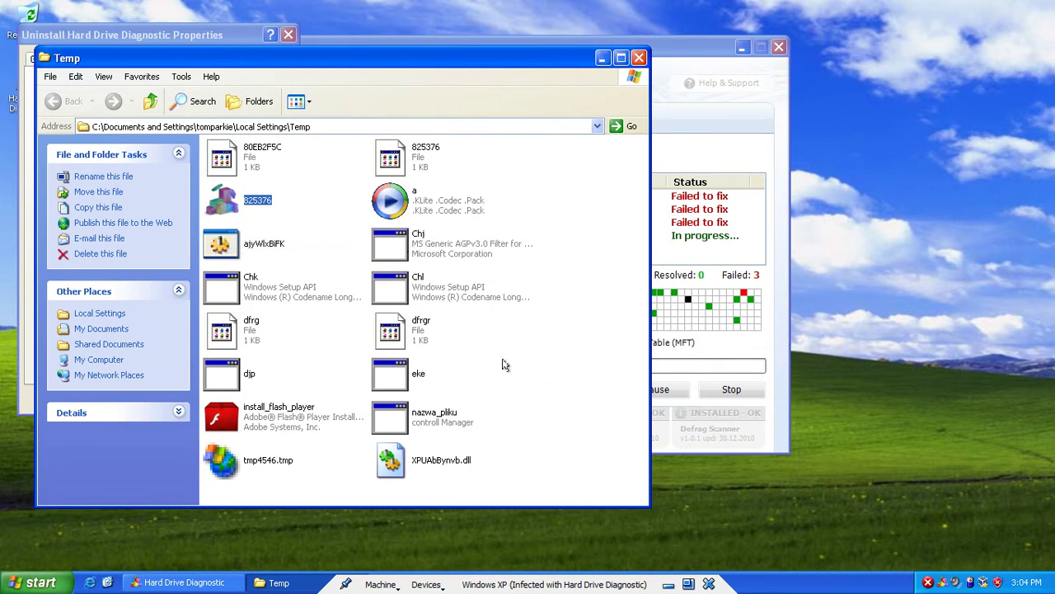
{"action": "left_click", "coordinate": [410, 248]}
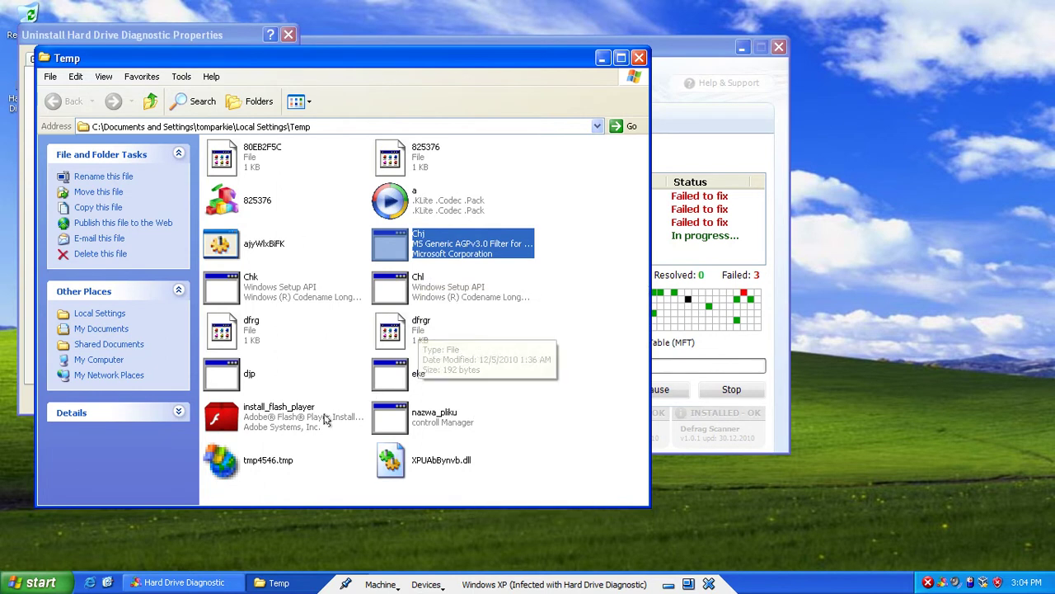
{"action": "mouse_move", "coordinate": [310, 433]}
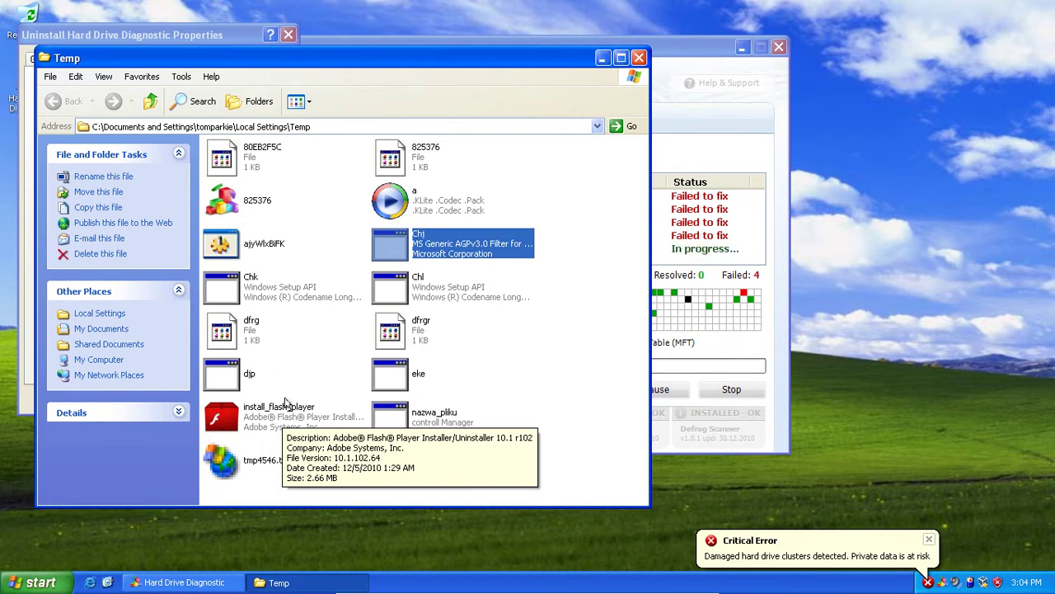
{"action": "left_click", "coordinate": [638, 59]}
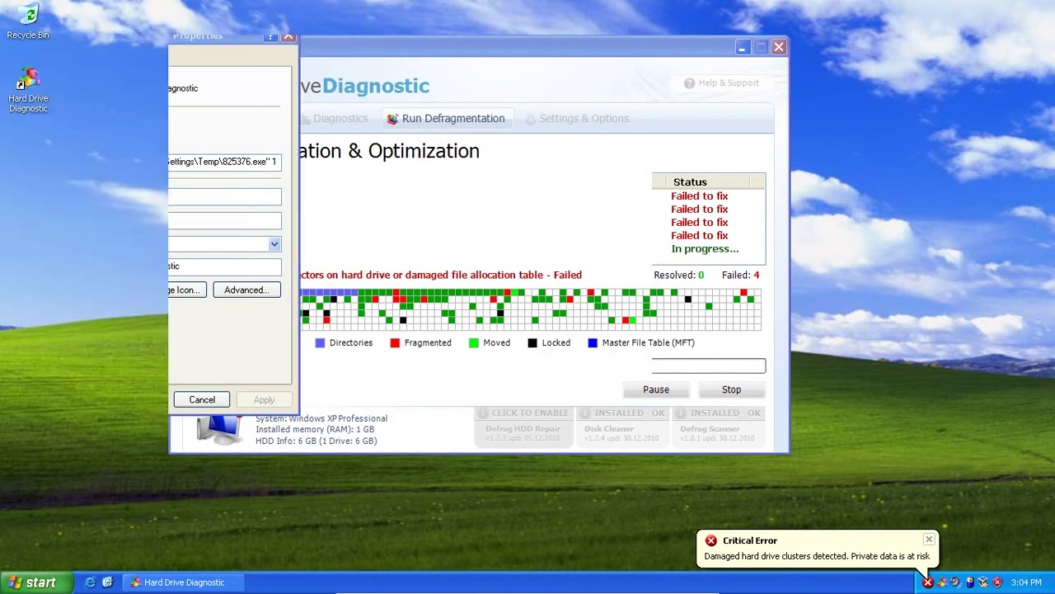
{"action": "left_click", "coordinate": [289, 36]}
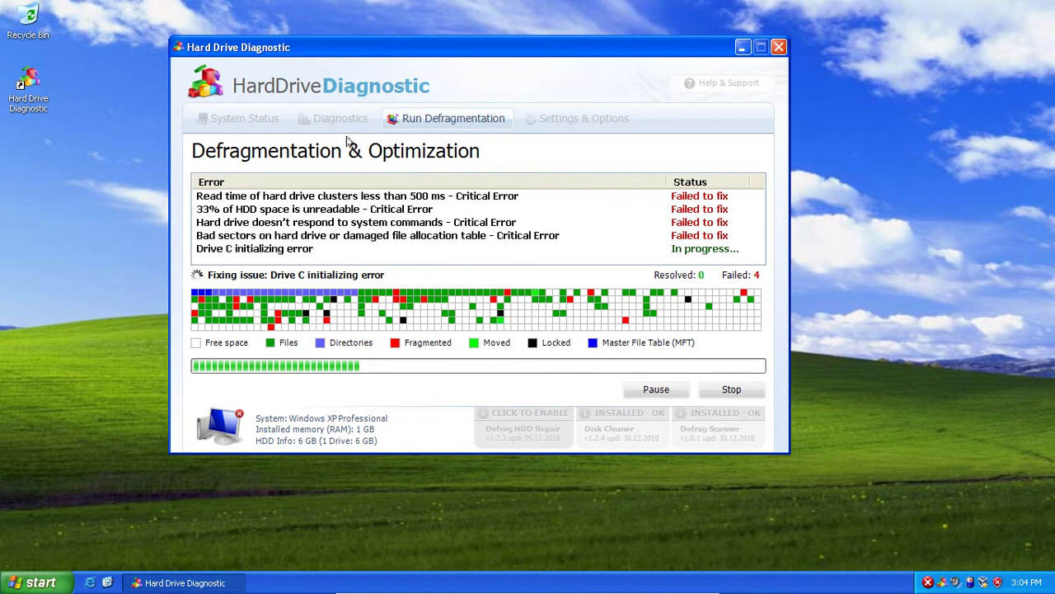
Step: Stop the running defragmentation in Hard Drive Diagnostic, accepting the Active Process warnings
{"action": "left_click_drag", "start_coordinate": [641, 50], "coordinate": [628, 52]}
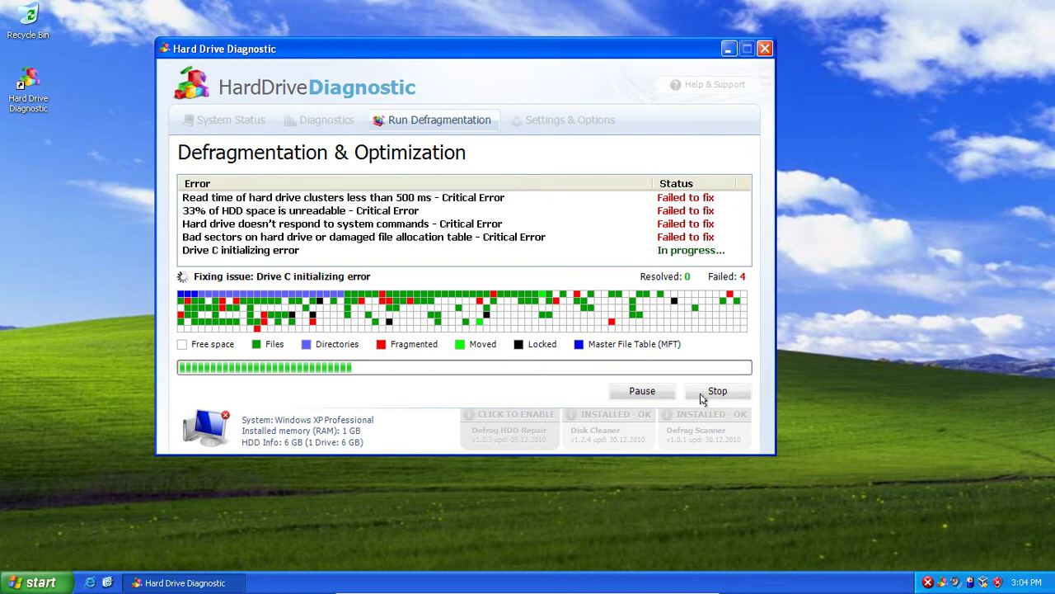
{"action": "left_click", "coordinate": [730, 395]}
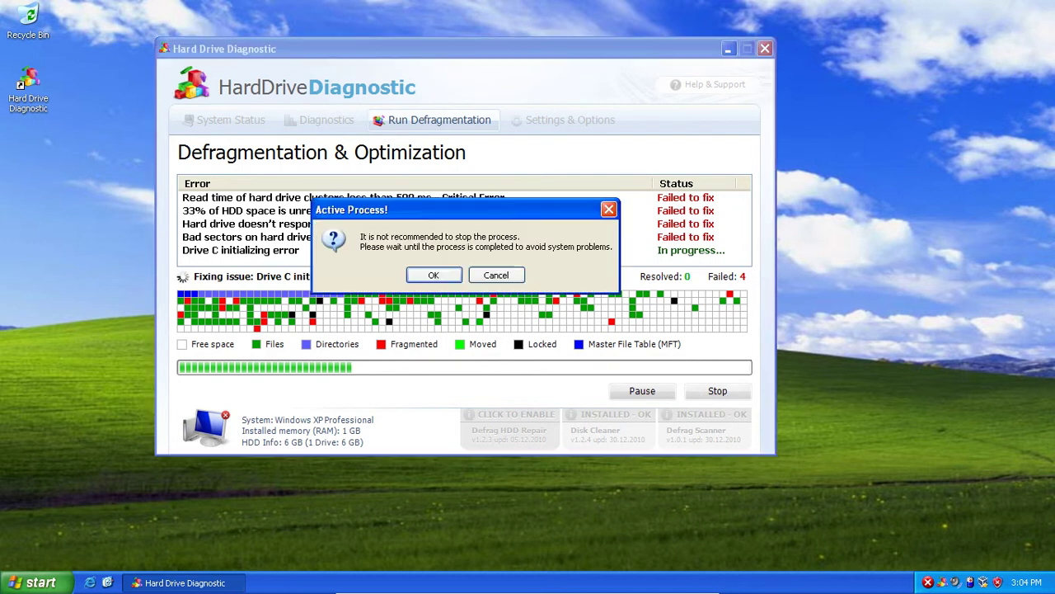
{"action": "left_click", "coordinate": [434, 274]}
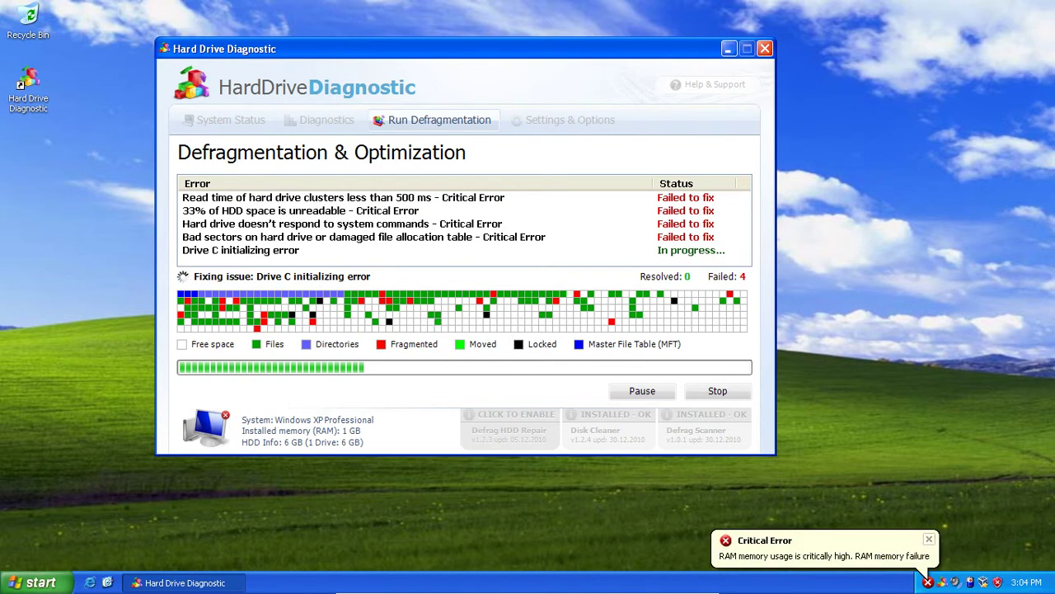
{"action": "left_click_drag", "start_coordinate": [746, 142], "coordinate": [852, 0]}
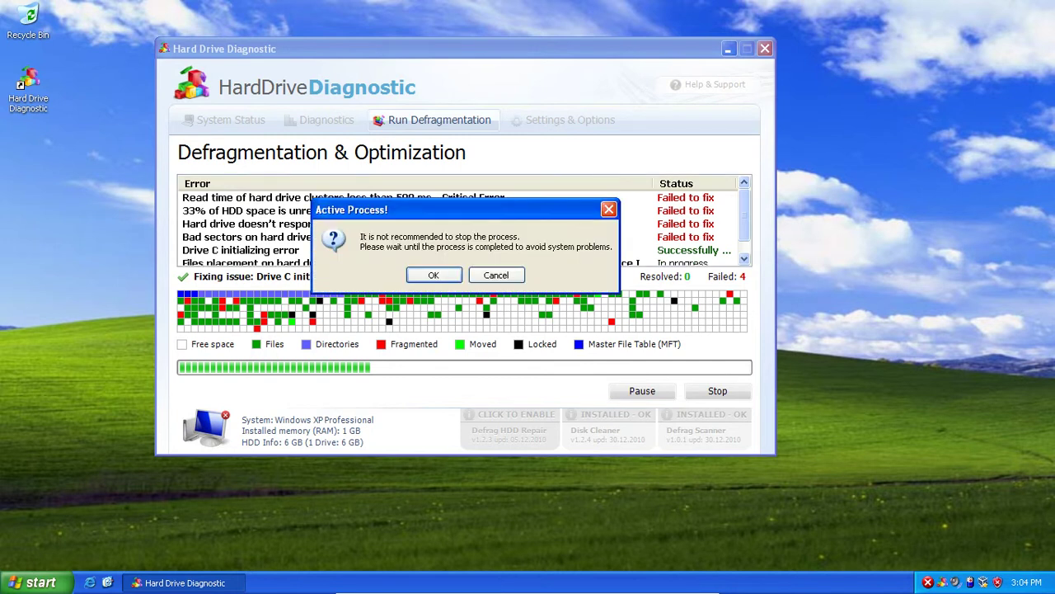
{"action": "key", "text": "Return"}
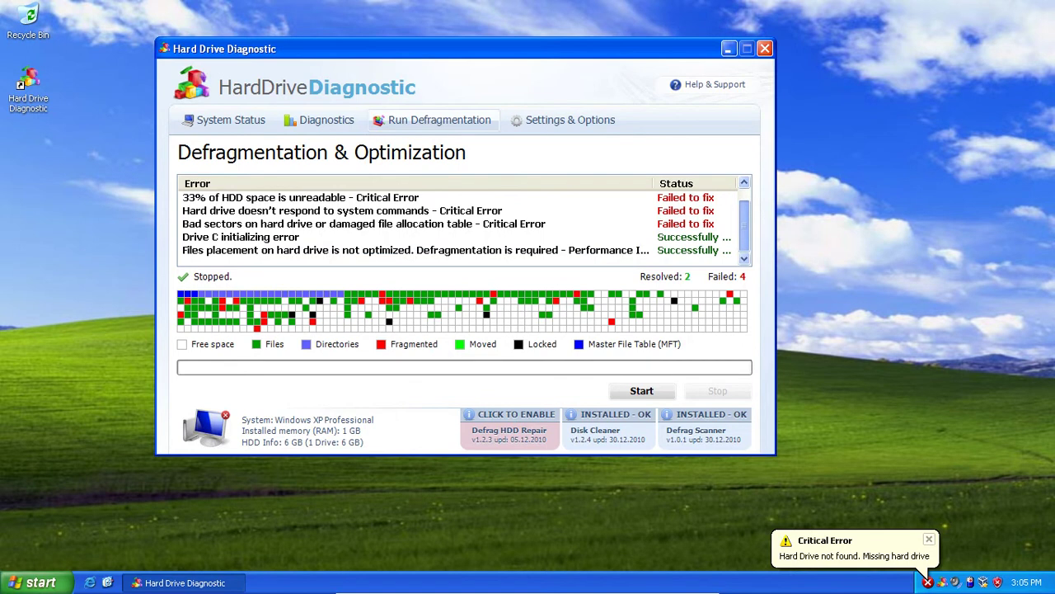
Step: View the System Performance dashboard and open its Settings & Options section
{"action": "left_click", "coordinate": [267, 118]}
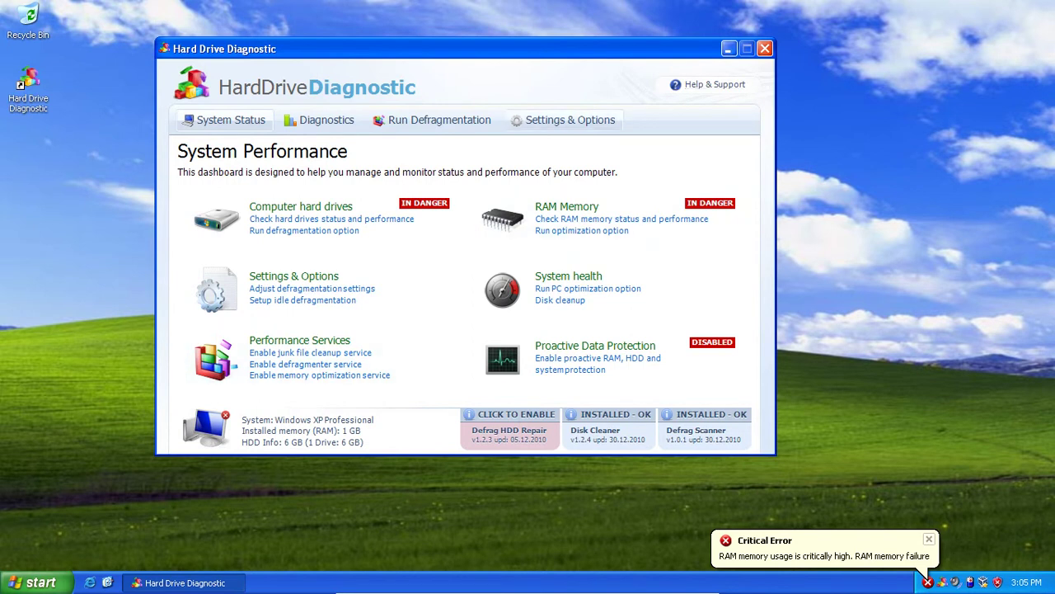
{"action": "left_click", "coordinate": [293, 277]}
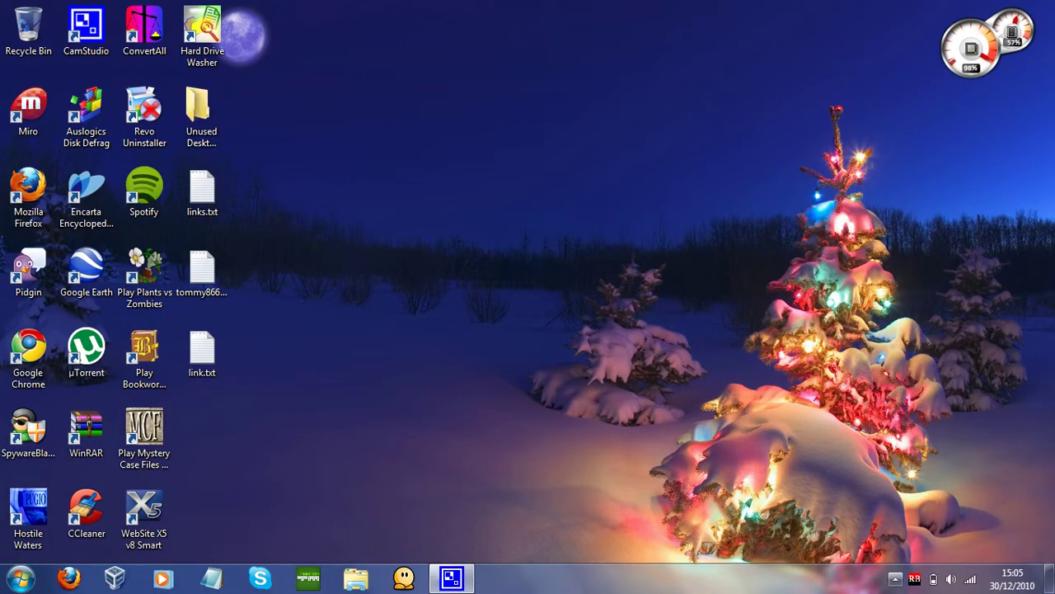
{"action": "left_click", "coordinate": [896, 579]}
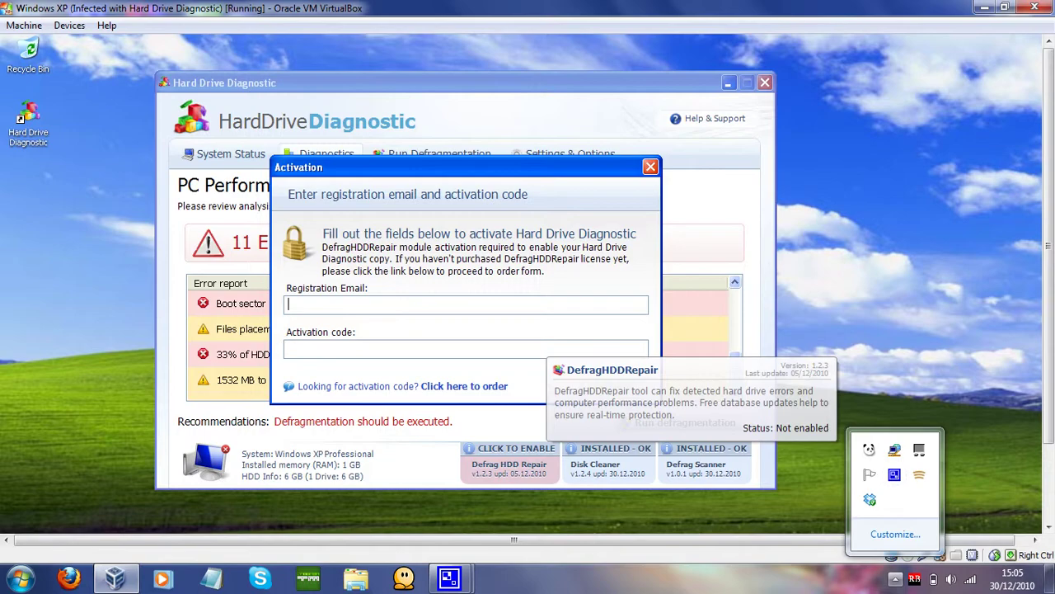
{"action": "mouse_move", "coordinate": [450, 578]}
{"action": "left_click", "coordinate": [534, 499]}
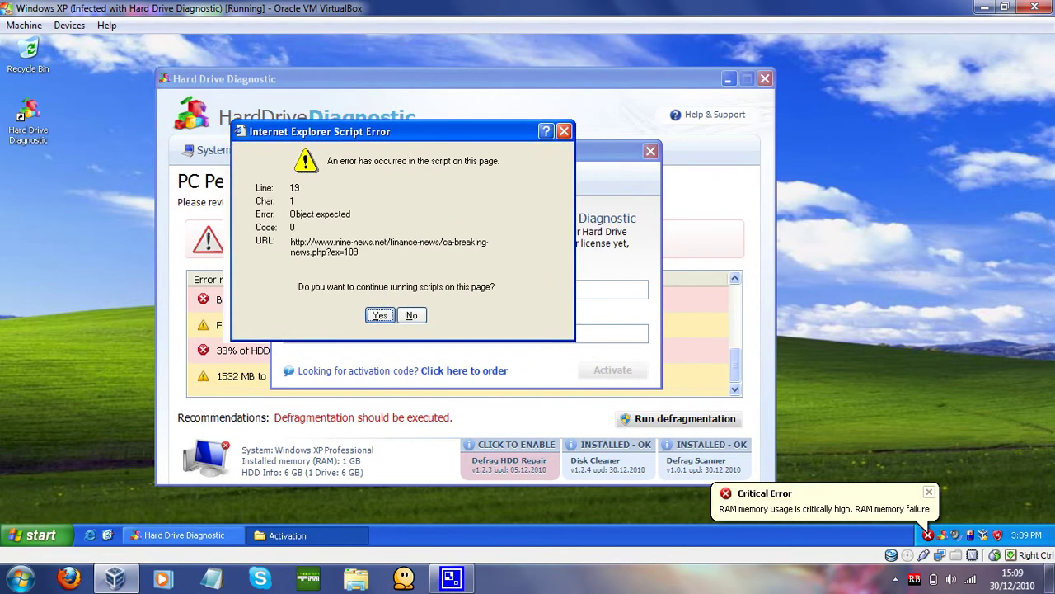
Step: Try to open Task Manager in the infected Windows XP machine while the script error and Activation windows are open
{"action": "right_click", "coordinate": [577, 534]}
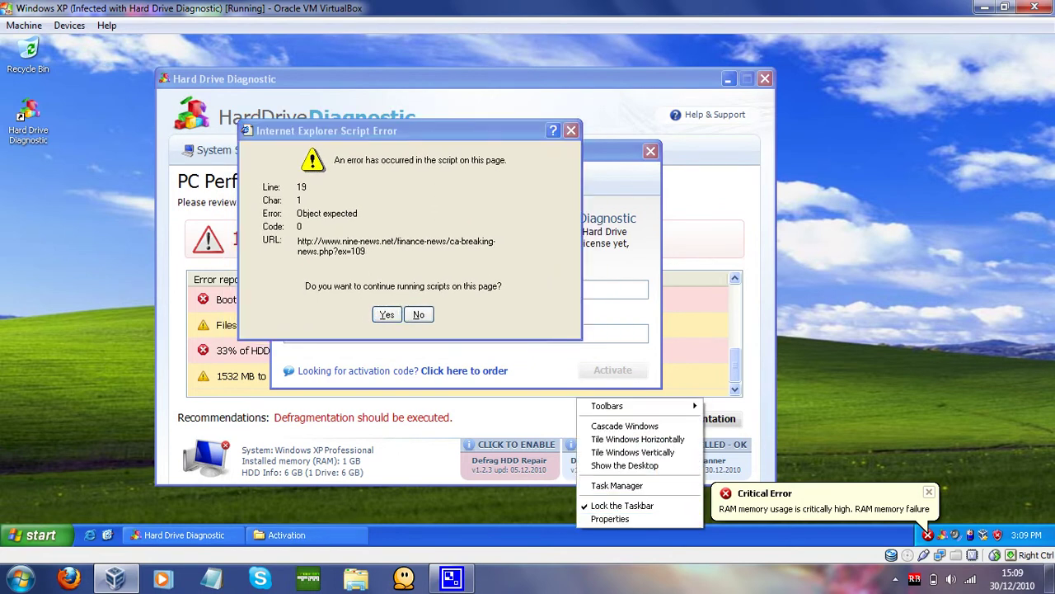
{"action": "left_click", "coordinate": [638, 486]}
{"action": "key", "text": "Return"}
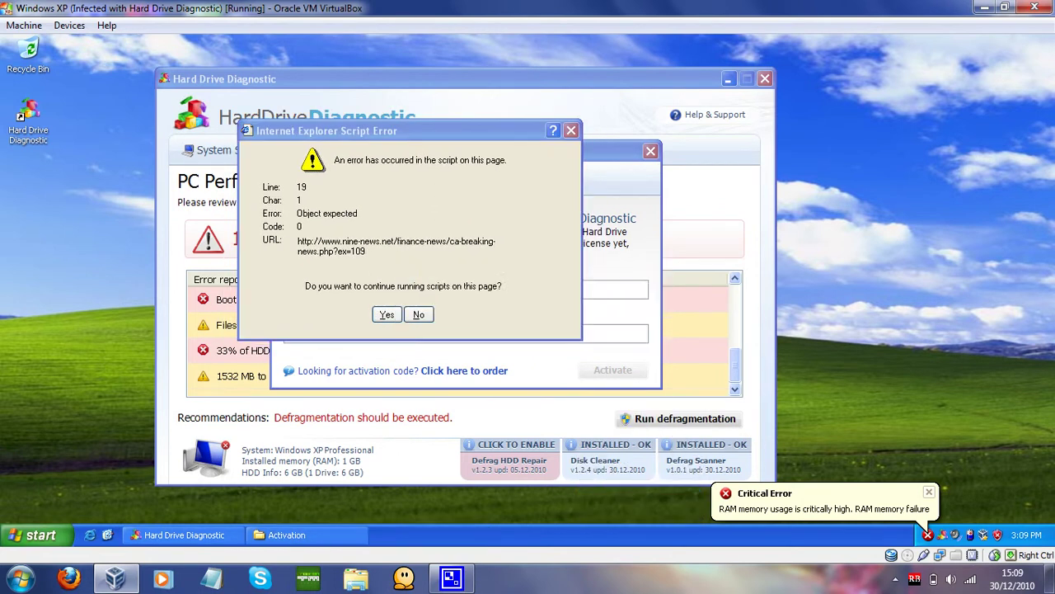
{"action": "right_click", "coordinate": [621, 523]}
{"action": "right_click", "coordinate": [622, 534]}
{"action": "left_click", "coordinate": [672, 492]}
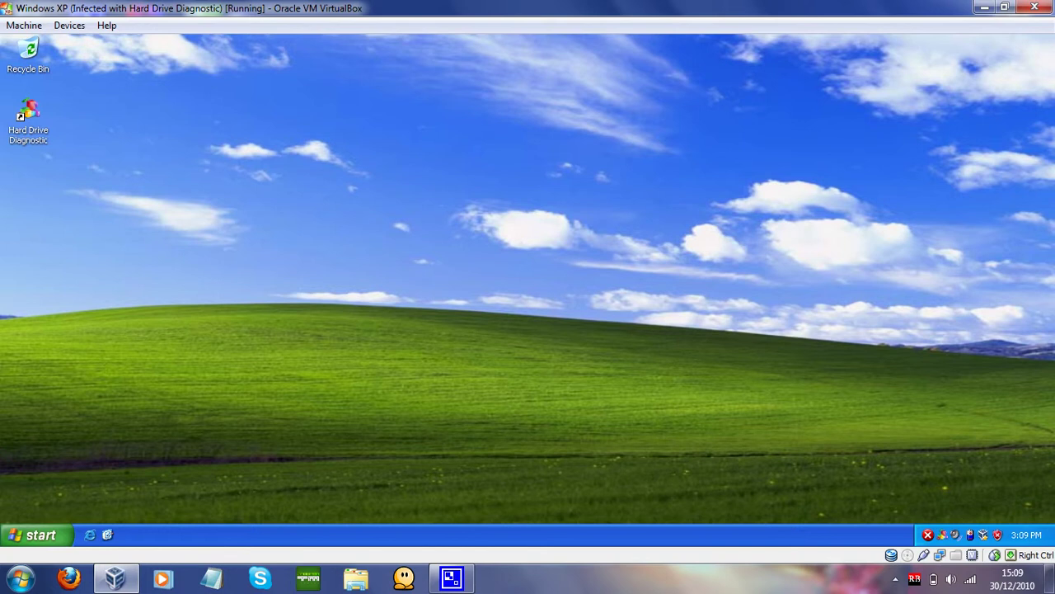
Step: Reset the virtual machine and bring up the Windows Advanced Options Menu during startup
{"action": "left_click", "coordinate": [24, 25]}
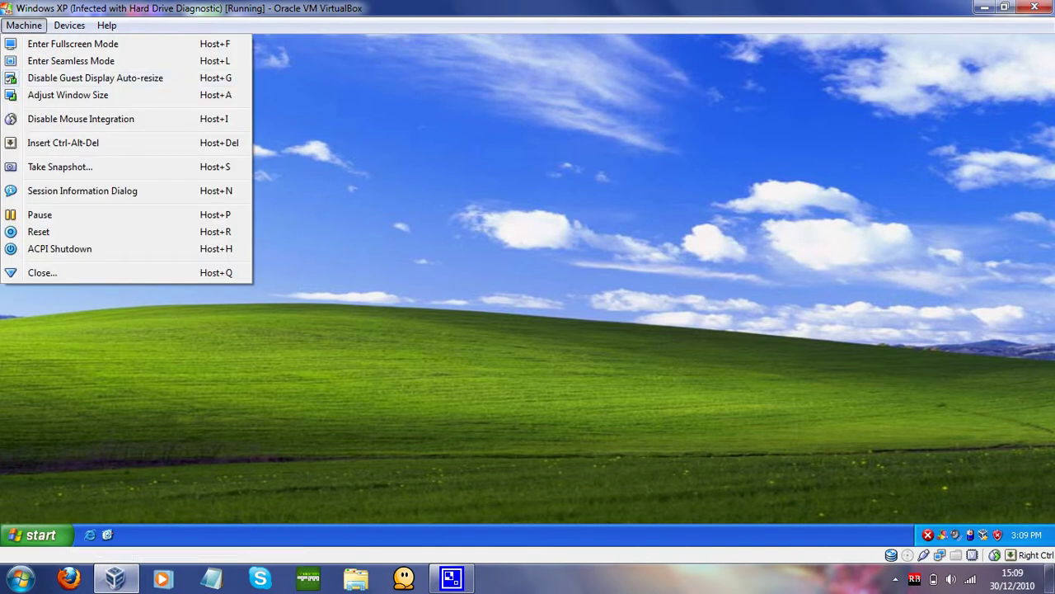
{"action": "left_click", "coordinate": [33, 232]}
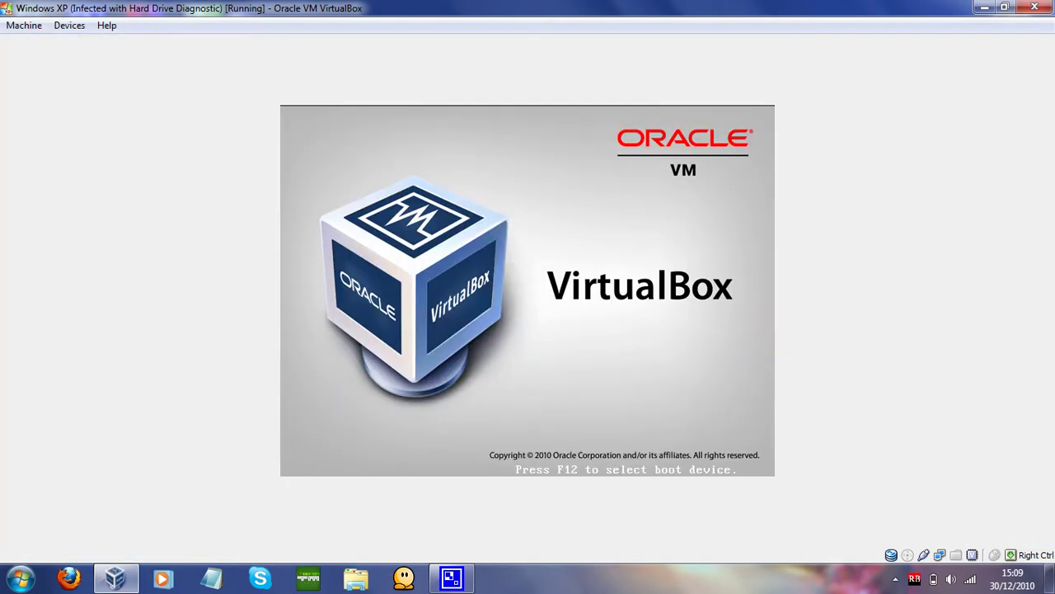
{"action": "key", "text": "F8"}
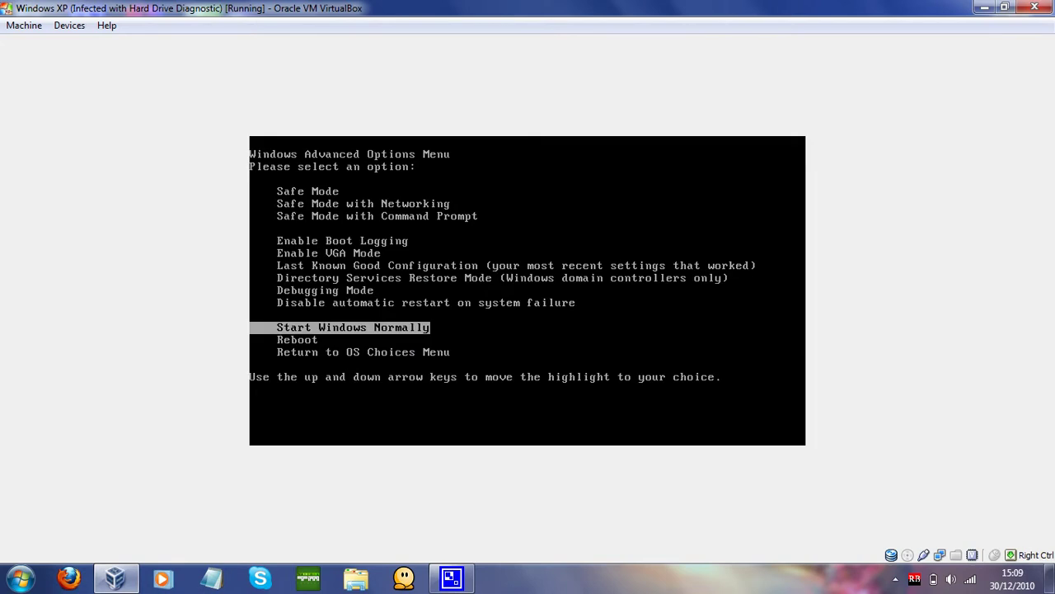
Step: Boot into Safe Mode with Networking, log on to the personal user account and proceed to work in safe mode
{"action": "key", "text": "Up"}
{"action": "key", "text": "Up"}
{"action": "key", "text": "Up"}
{"action": "key", "text": "Up"}
{"action": "key", "text": "Up"}
{"action": "key", "text": "Up"}
{"action": "key", "text": "Up"}
{"action": "key", "text": "Up"}
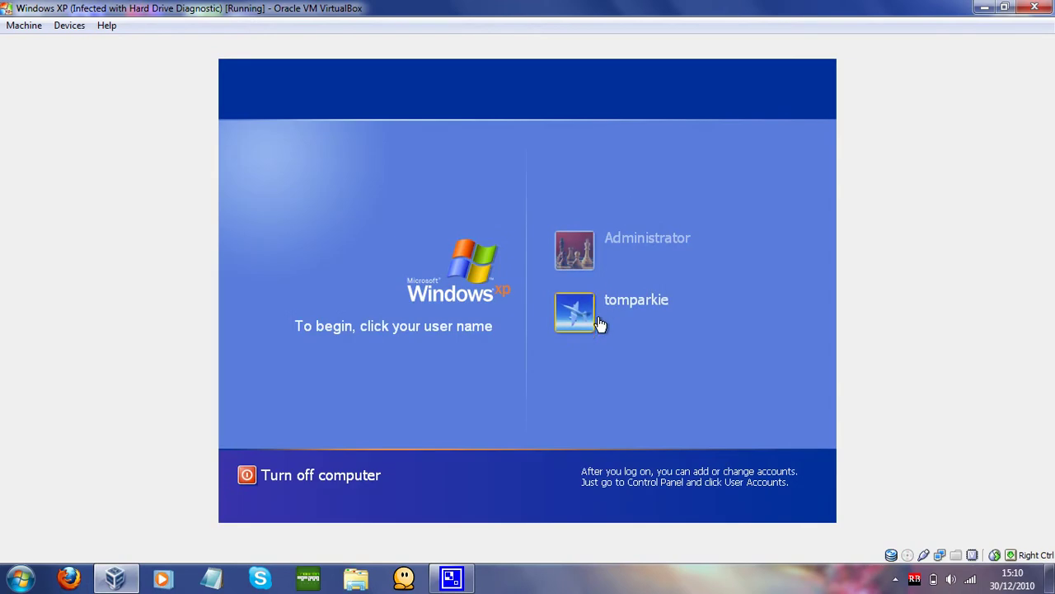
{"action": "left_click", "coordinate": [595, 303]}
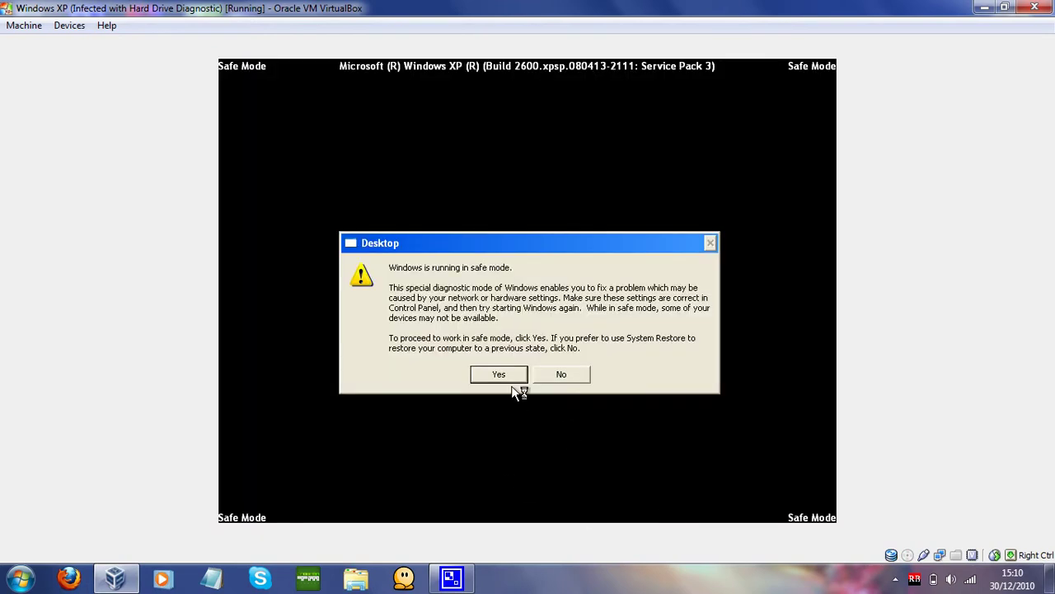
{"action": "left_click", "coordinate": [509, 377]}
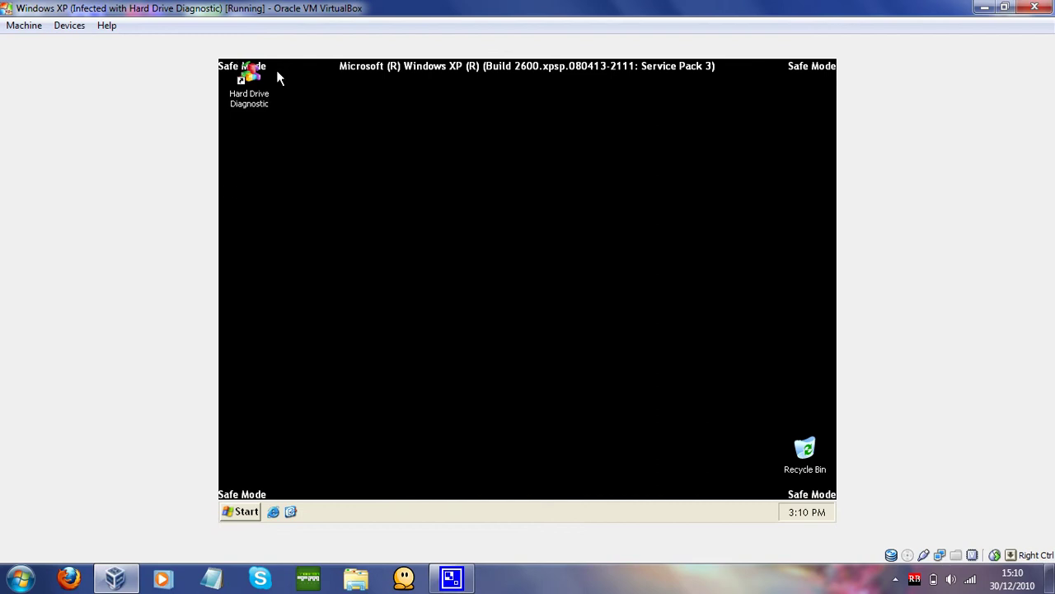
Step: End the sdra64.exe process in Windows Task Manager and close Task Manager
{"action": "right_click", "coordinate": [465, 518]}
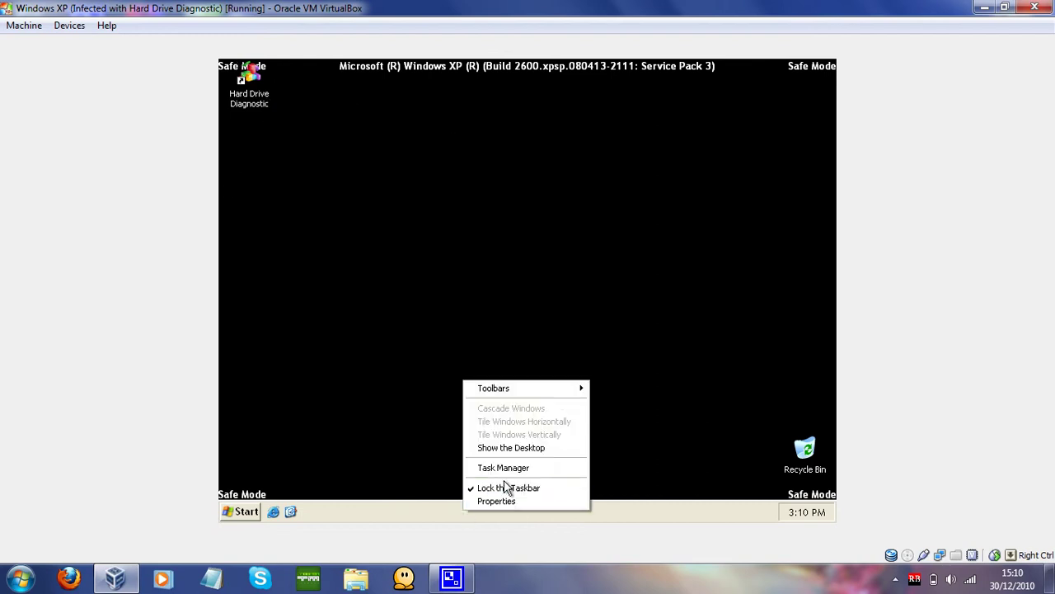
{"action": "left_click", "coordinate": [504, 473]}
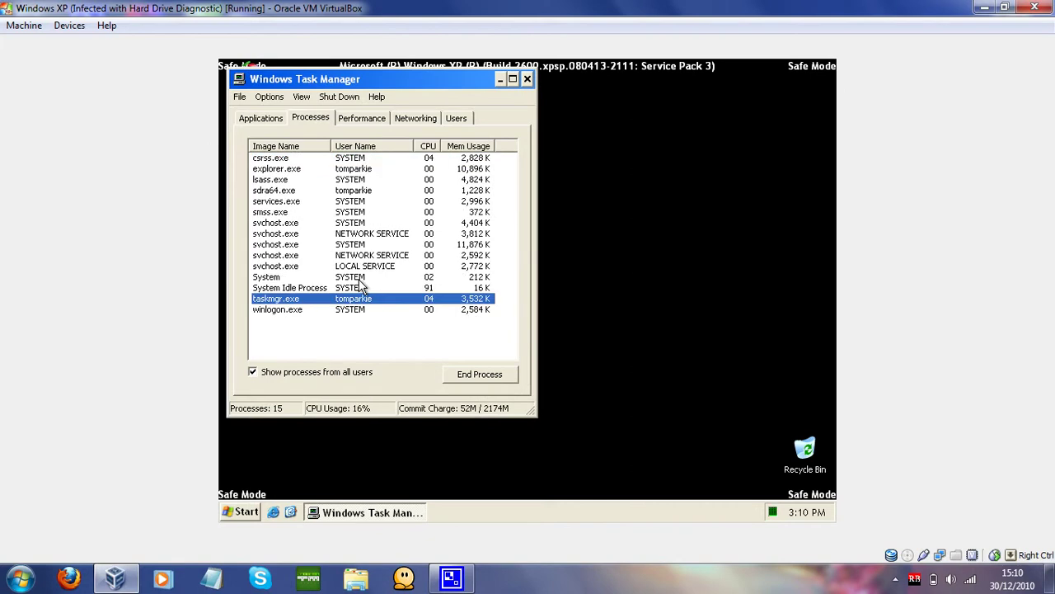
{"action": "left_click", "coordinate": [313, 191]}
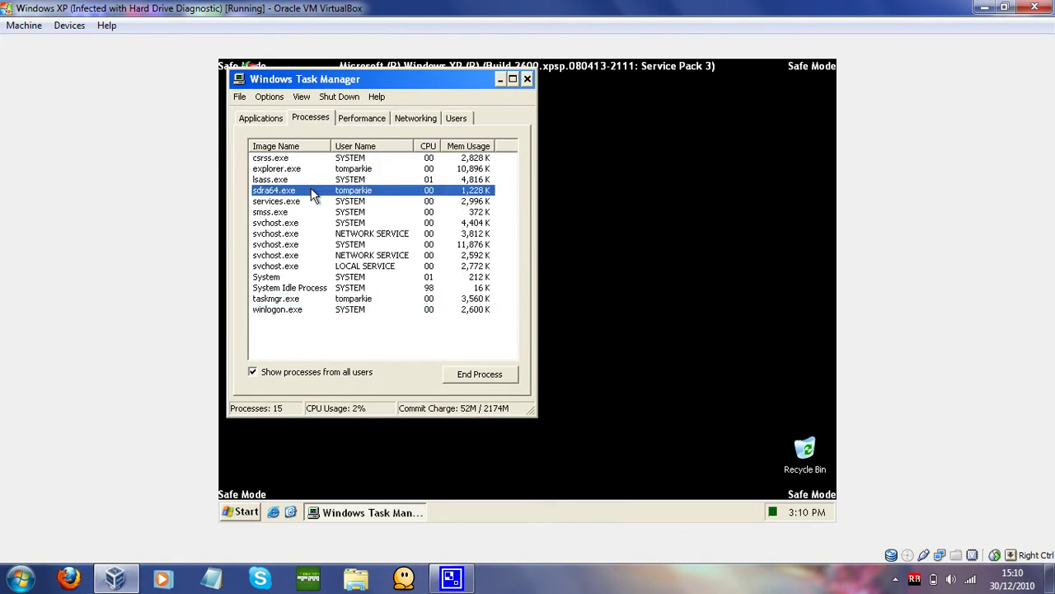
{"action": "left_click", "coordinate": [510, 375]}
{"action": "left_click", "coordinate": [514, 342]}
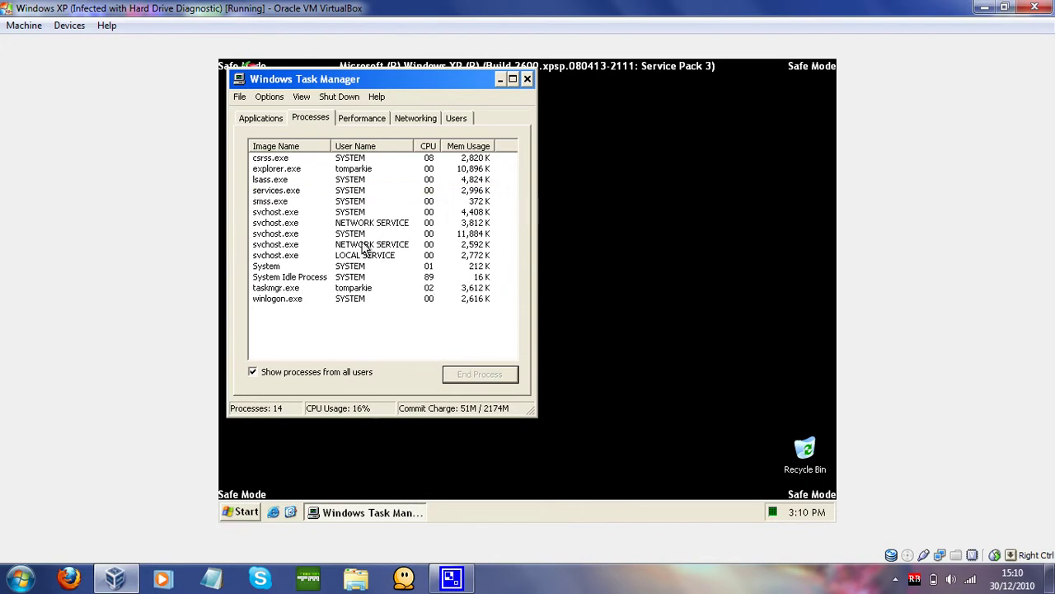
{"action": "left_click", "coordinate": [526, 79]}
Step: Launch Internet Explorer in the safe mode session
{"action": "left_click_drag", "start_coordinate": [261, 266], "coordinate": [367, 363]}
{"action": "left_click", "coordinate": [273, 511]}
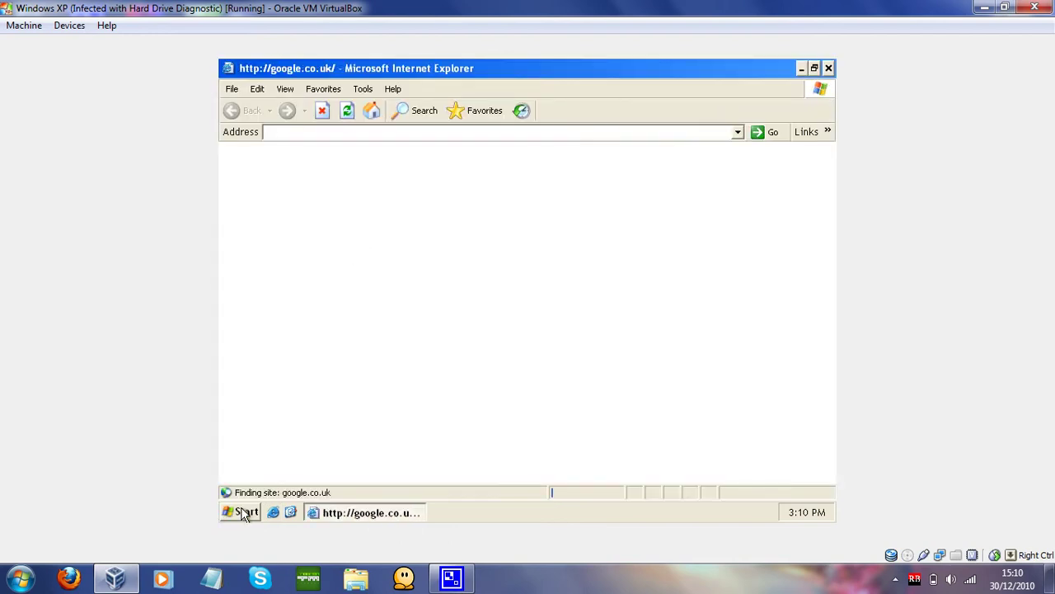
Step: Turn off System Restore in the XP machine's System Properties and confirm deleting the existing restore points
{"action": "left_click", "coordinate": [244, 513]}
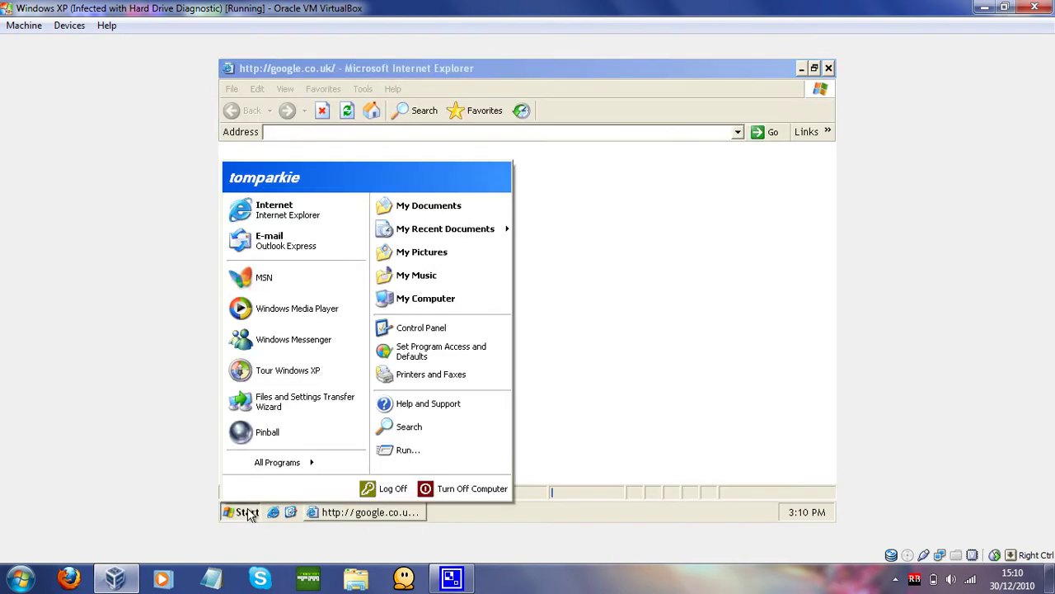
{"action": "right_click", "coordinate": [446, 308]}
{"action": "left_click", "coordinate": [492, 447]}
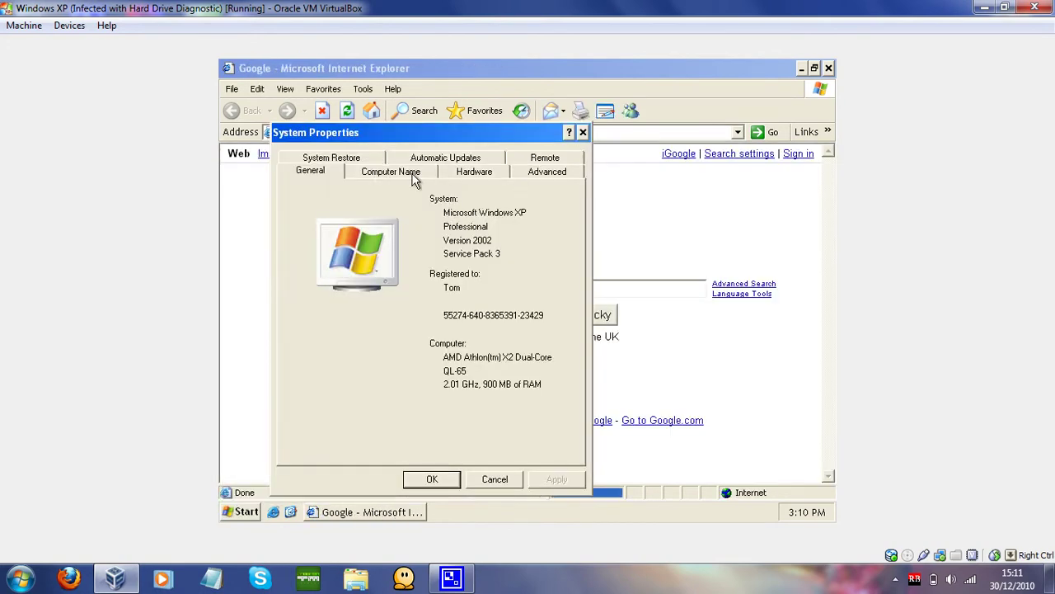
{"action": "left_click", "coordinate": [334, 163]}
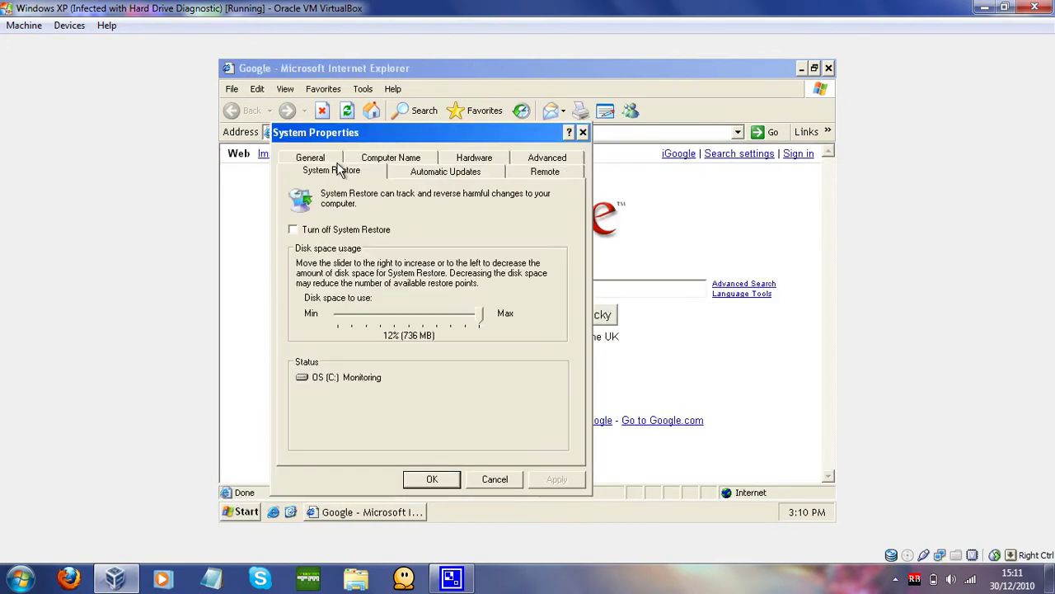
{"action": "left_click", "coordinate": [326, 229]}
{"action": "left_click", "coordinate": [571, 485]}
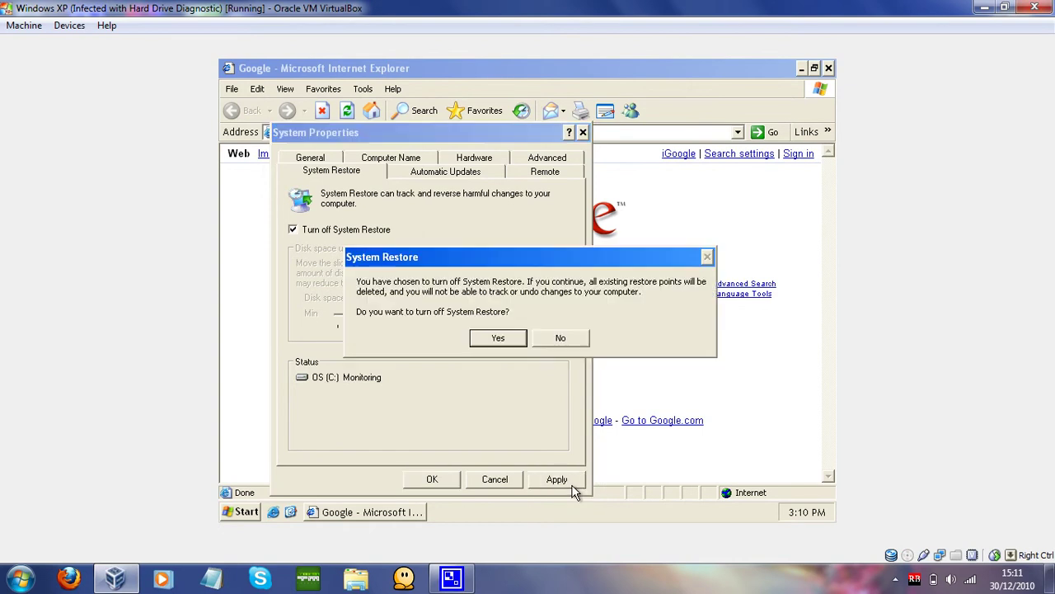
{"action": "left_click", "coordinate": [498, 339]}
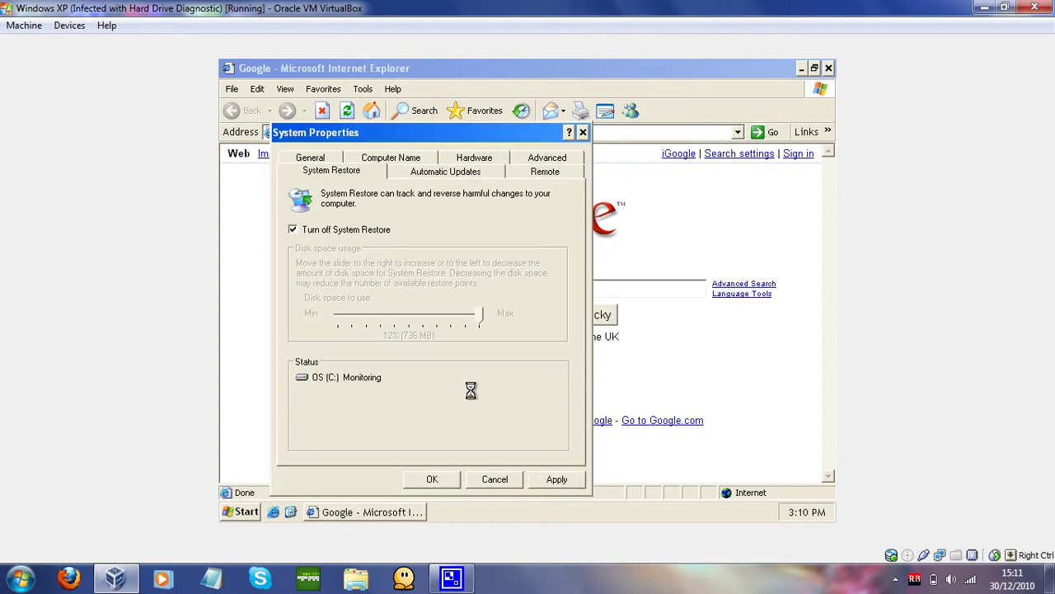
{"action": "left_click", "coordinate": [428, 483]}
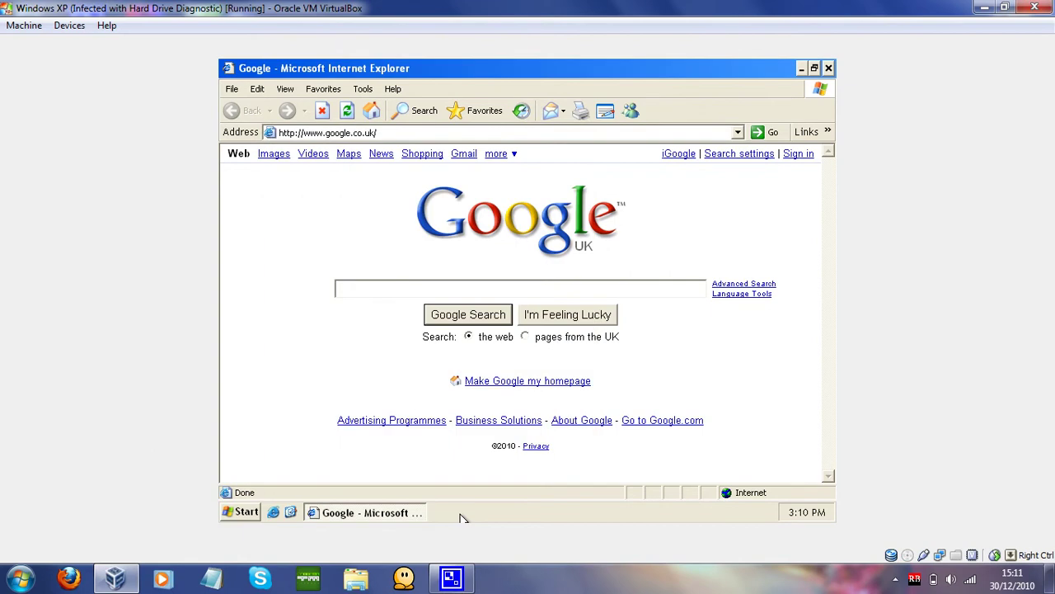
{"action": "left_click", "coordinate": [383, 136]}
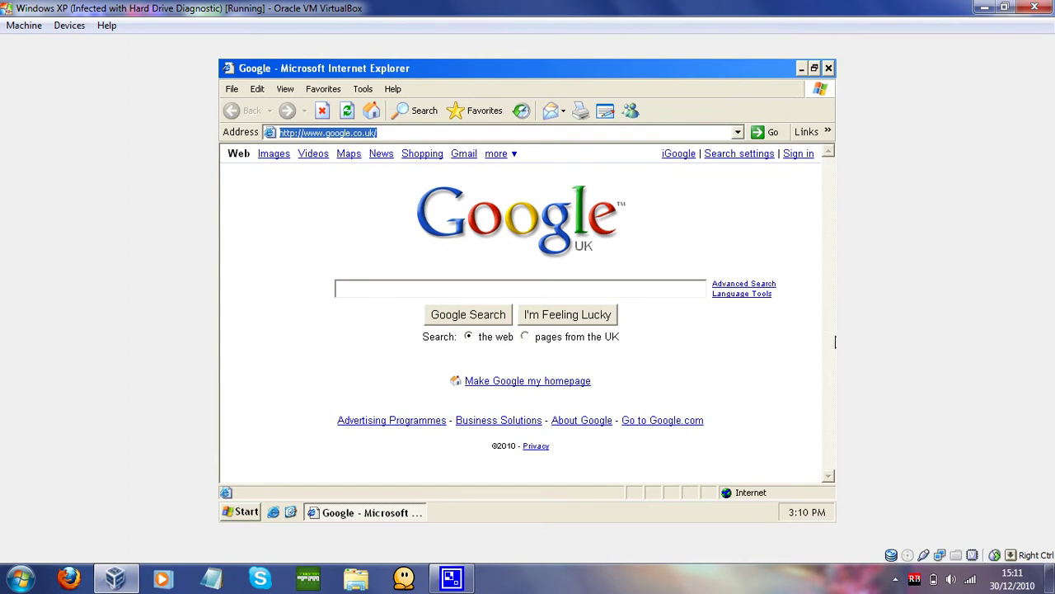
{"action": "left_click", "coordinate": [895, 578]}
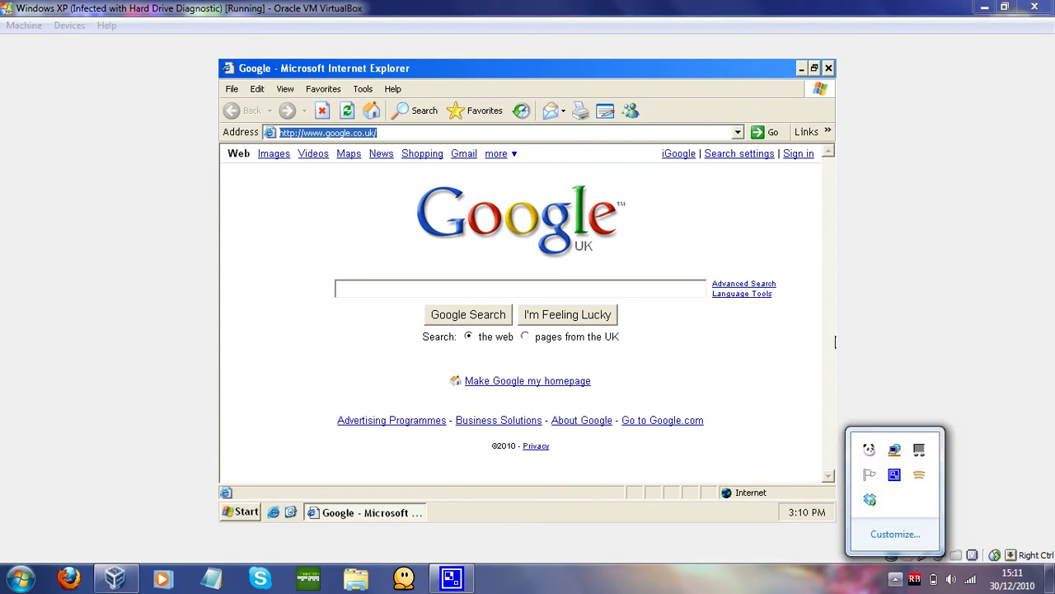
{"action": "left_click", "coordinate": [895, 474]}
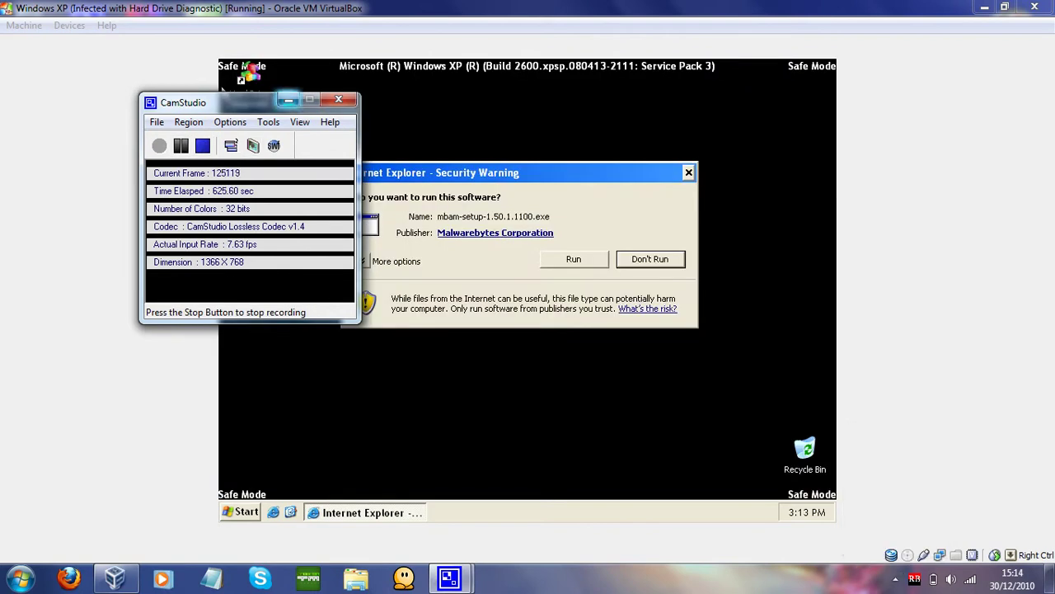
{"action": "left_click", "coordinate": [288, 99]}
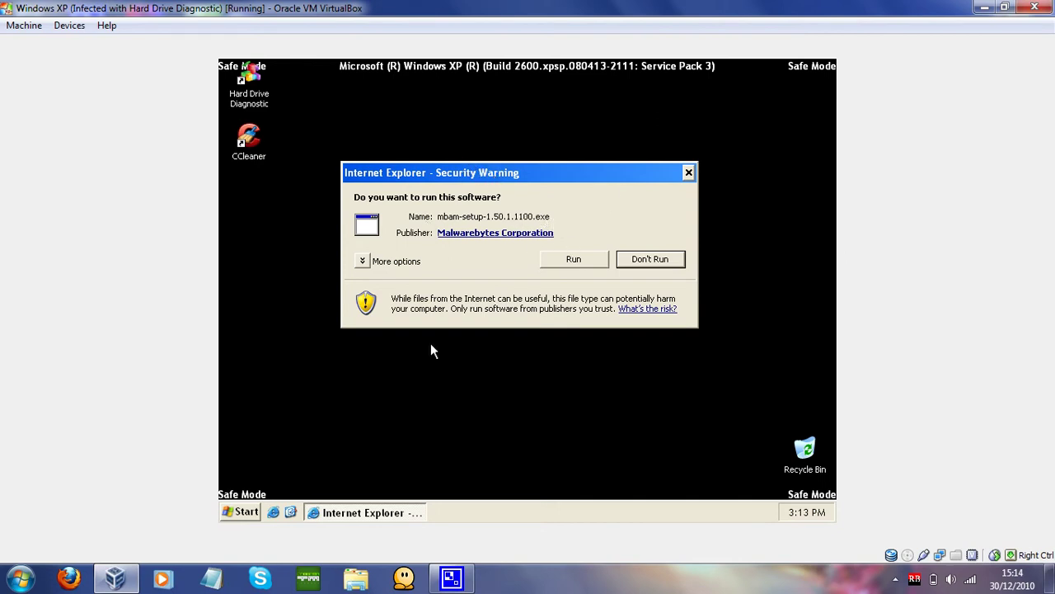
Step: Run mbam-setup-1.50.1.1100.exe with English as the setup language and accept the license agreement
{"action": "left_click", "coordinate": [555, 259]}
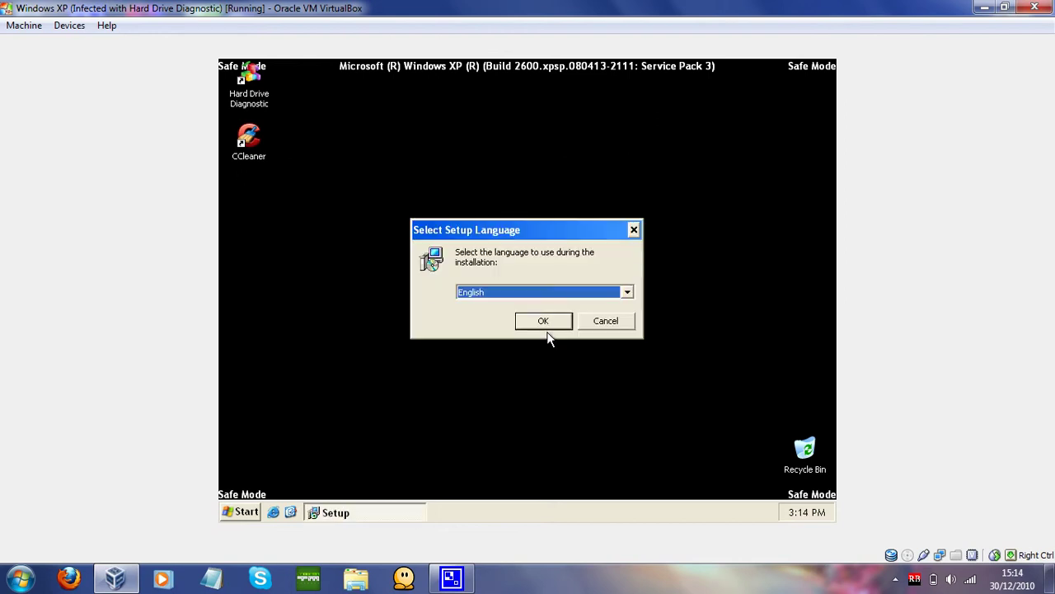
{"action": "left_click", "coordinate": [545, 323]}
{"action": "left_click", "coordinate": [616, 410]}
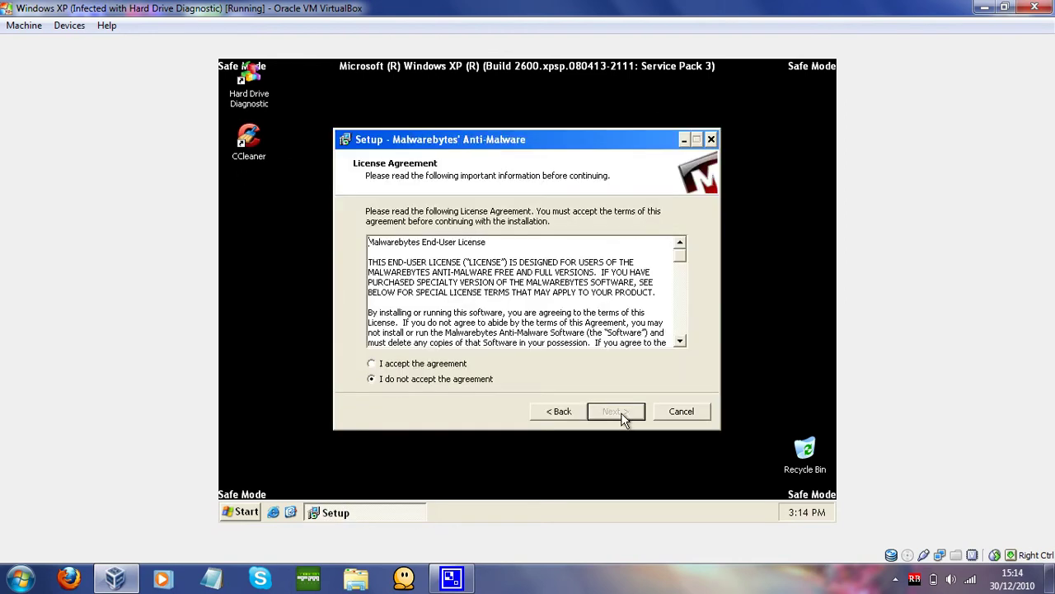
{"action": "left_click", "coordinate": [467, 364]}
{"action": "left_click", "coordinate": [616, 414]}
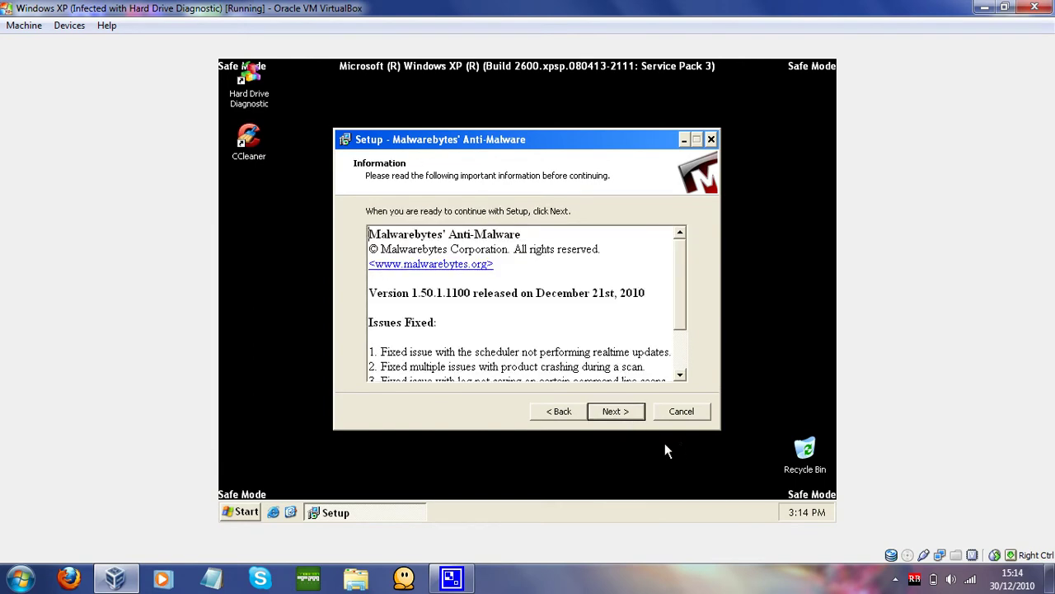
Step: Install Malwarebytes' Anti-Malware with the default destination and Start Menu folder, creating a desktop icon
{"action": "left_click", "coordinate": [620, 419]}
{"action": "left_click", "coordinate": [633, 419]}
{"action": "left_click", "coordinate": [619, 416]}
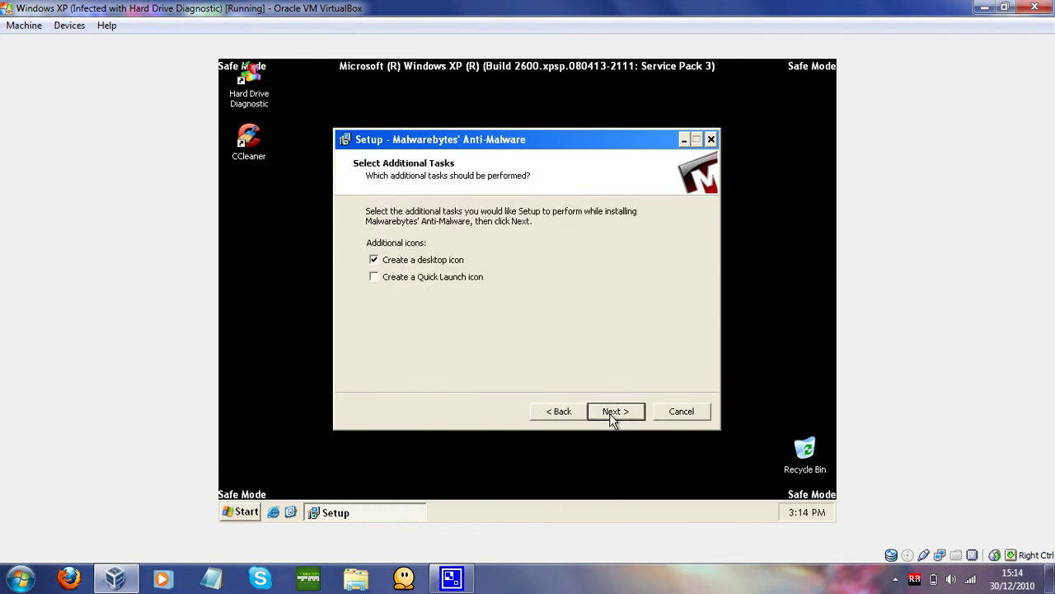
{"action": "left_click", "coordinate": [608, 410]}
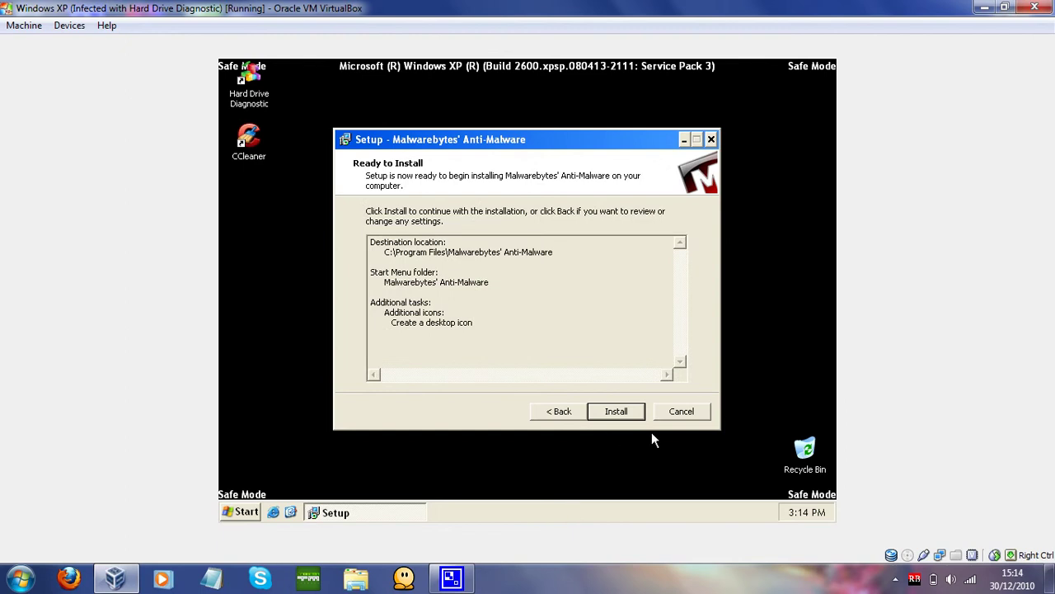
{"action": "left_click", "coordinate": [617, 411]}
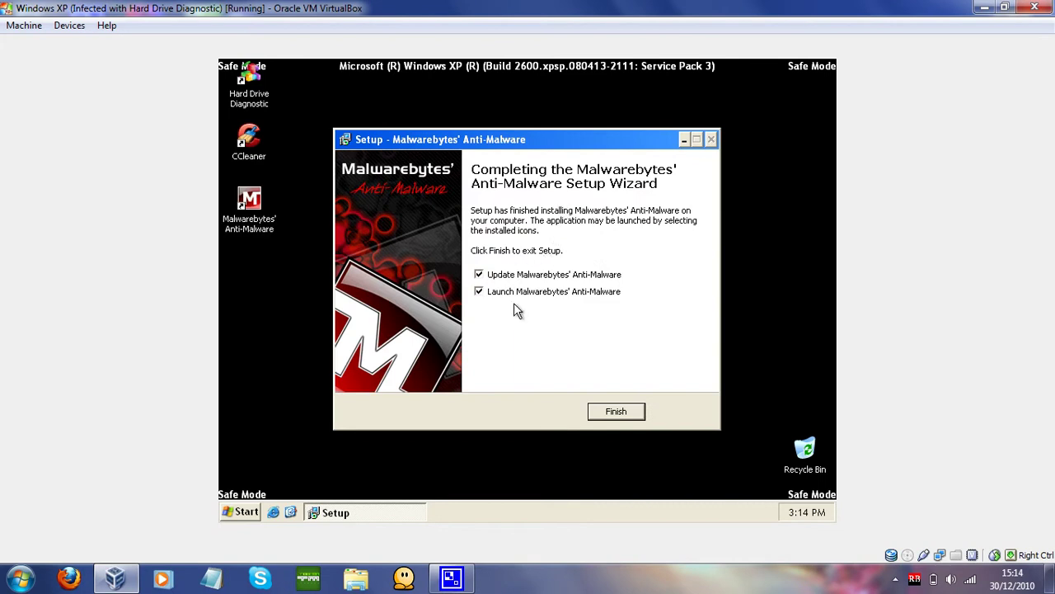
Step: Finish the setup with both updating and launching Malwarebytes' Anti-Malware enabled, and acknowledge the database update
{"action": "left_click", "coordinate": [616, 411]}
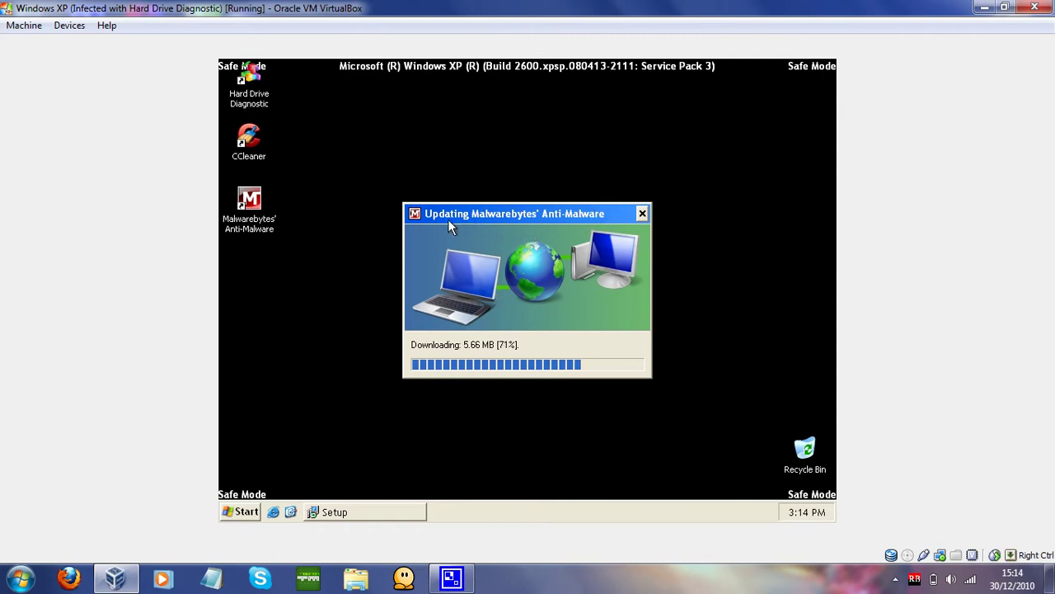
{"action": "left_click_drag", "start_coordinate": [469, 217], "coordinate": [492, 181]}
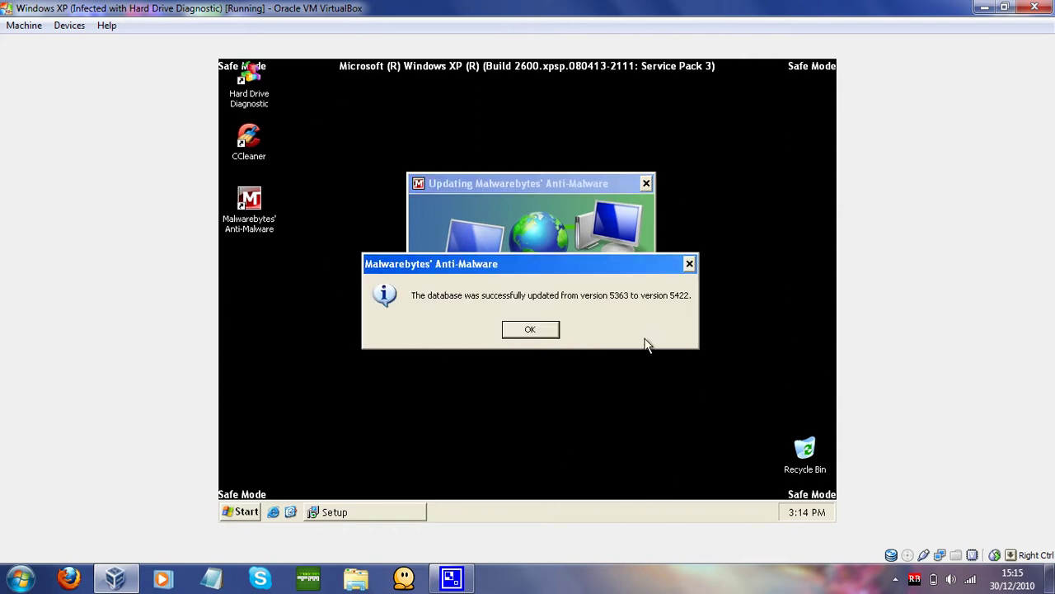
{"action": "left_click", "coordinate": [531, 329]}
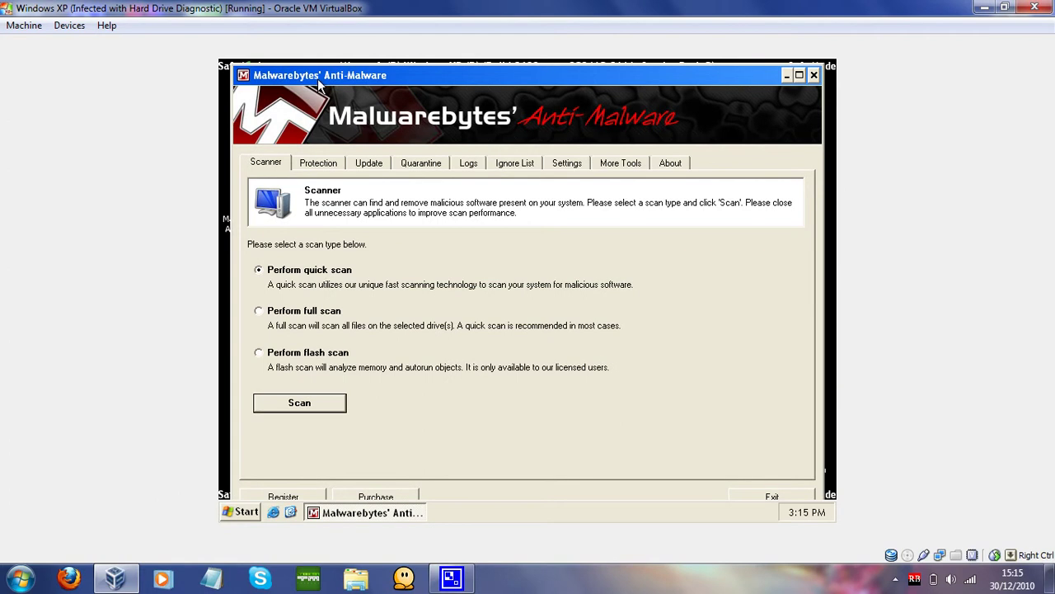
Step: Launch CCleaner without the intelligent cookie scan and include Internet Explorer's Autocomplete Form History in the cleaning
{"action": "left_click_drag", "start_coordinate": [320, 82], "coordinate": [401, 125]}
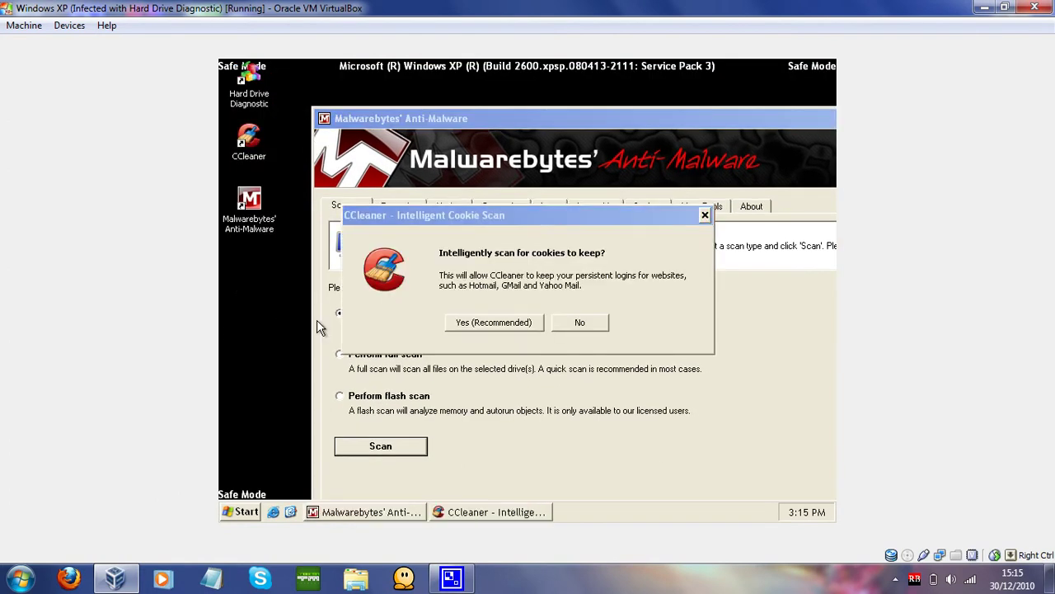
{"action": "left_click", "coordinate": [581, 323]}
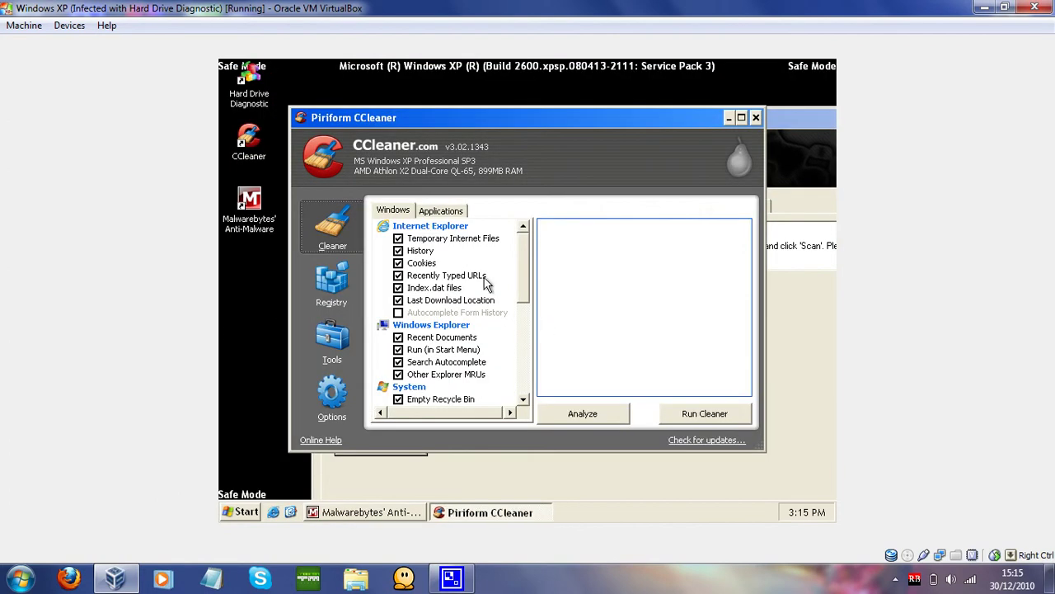
{"action": "scroll", "coordinate": [528, 255], "scroll_direction": "down", "scroll_amount": 1}
{"action": "left_click", "coordinate": [399, 276]}
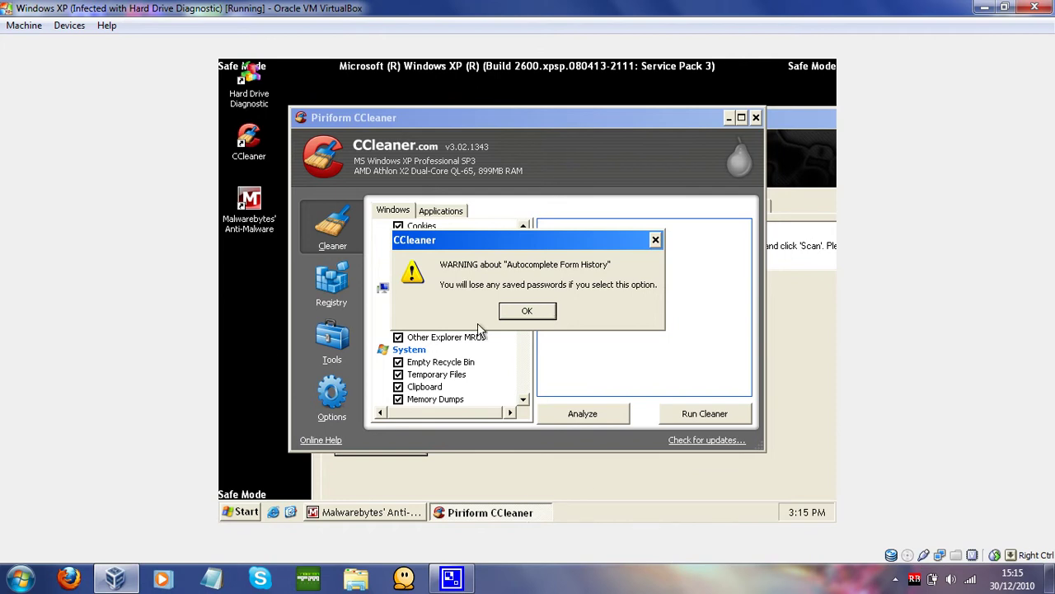
{"action": "left_click", "coordinate": [513, 312]}
Step: In CCleaner's advanced options, enable hiding warning messages and disable the prompt to back up registry issues
{"action": "left_click", "coordinate": [346, 334]}
{"action": "left_click", "coordinate": [331, 404]}
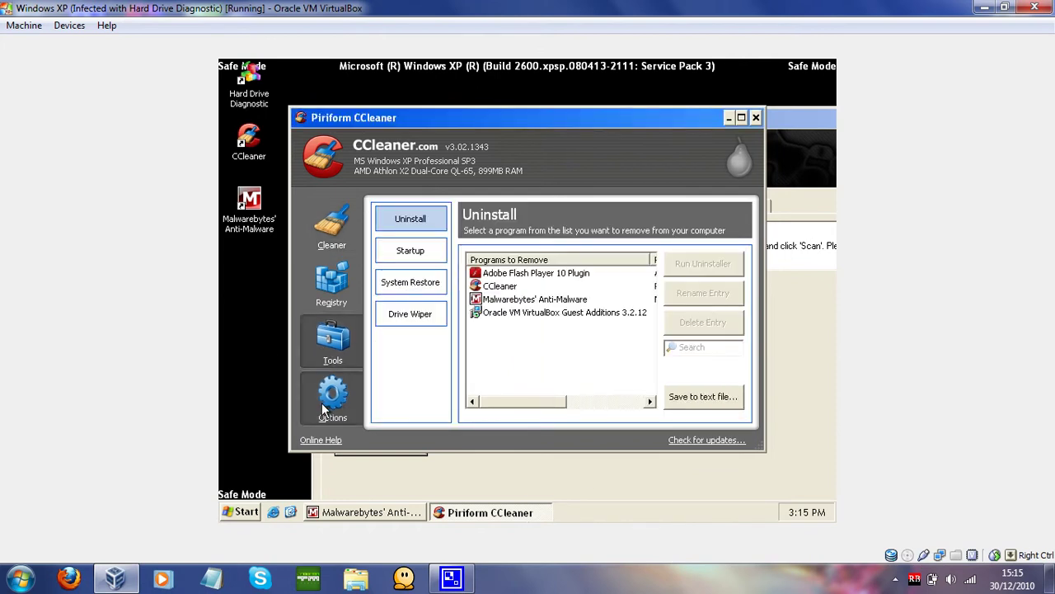
{"action": "left_click", "coordinate": [410, 346]}
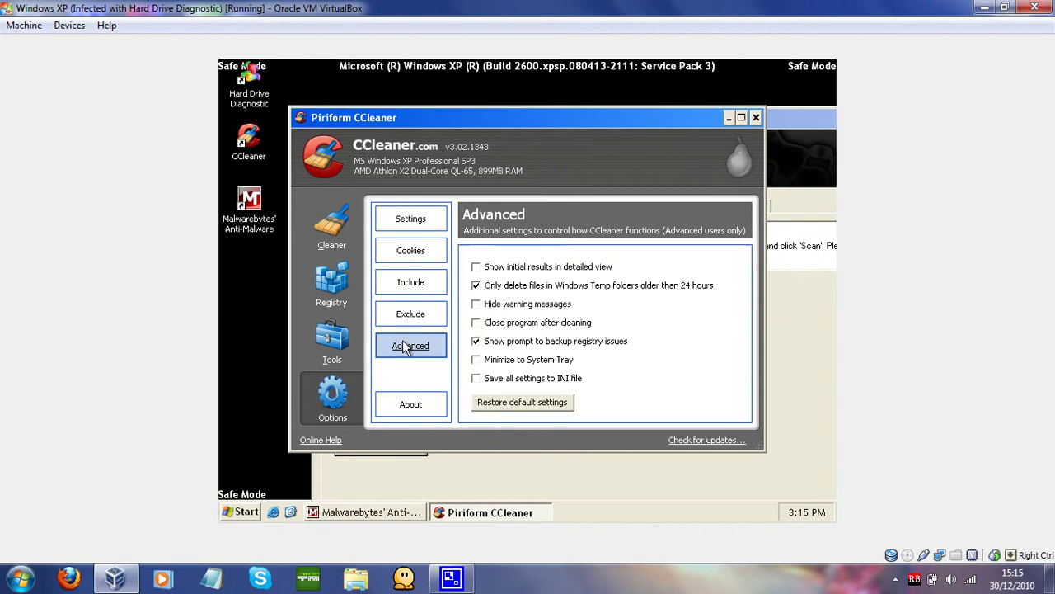
{"action": "left_click", "coordinate": [481, 304]}
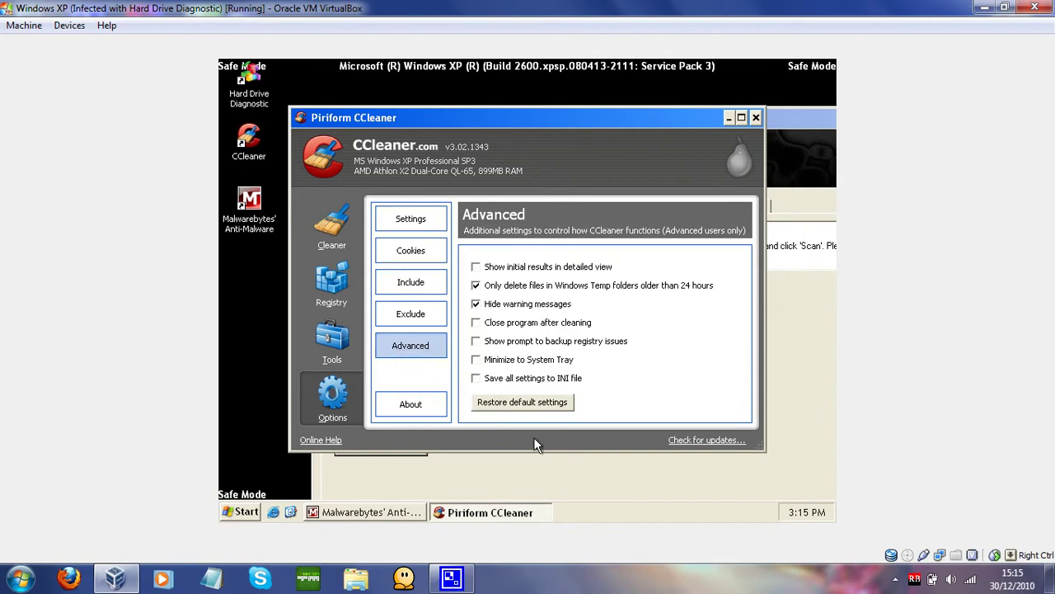
Step: Add Old Prefetch data, Desktop Shortcuts, Start Menu Shortcuts, FTP Accounts and DNS Cache to the Windows items to clean
{"action": "left_click", "coordinate": [331, 224]}
{"action": "scroll", "coordinate": [511, 297], "scroll_direction": "down", "scroll_amount": 5}
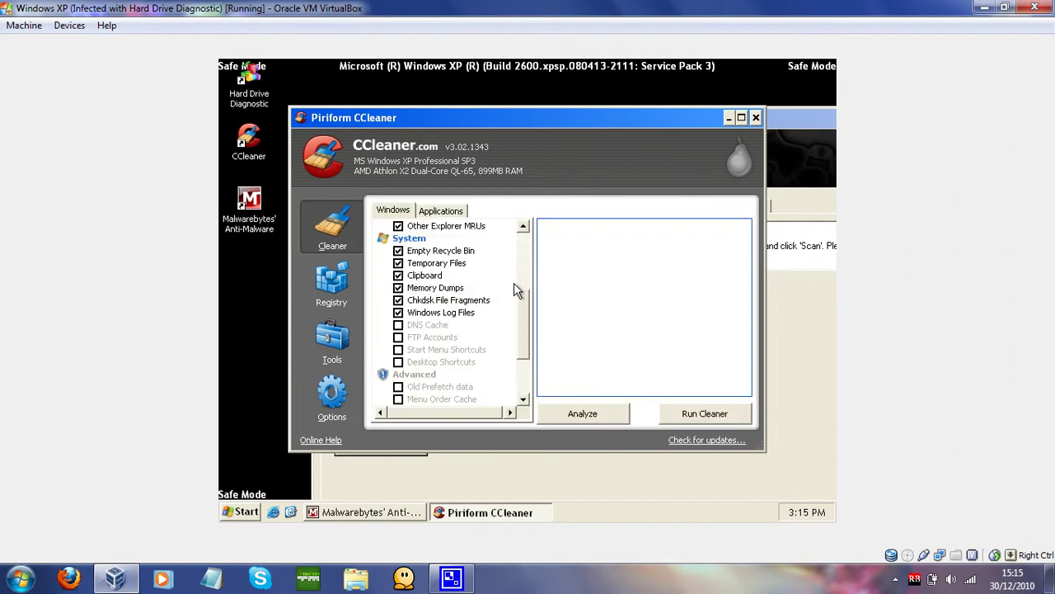
{"action": "left_click", "coordinate": [399, 300]}
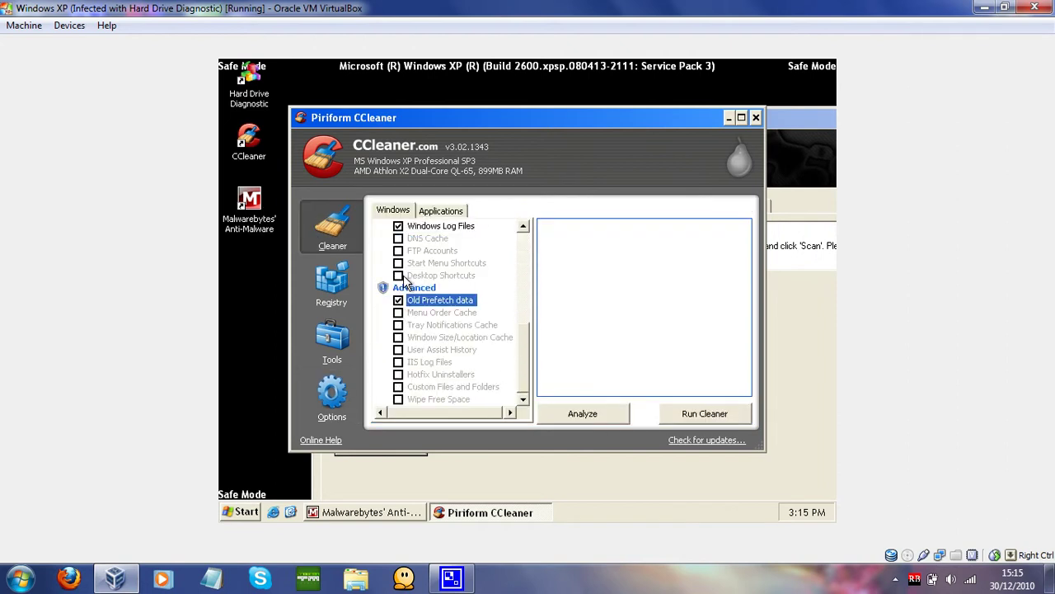
{"action": "left_click", "coordinate": [399, 276]}
{"action": "left_click", "coordinate": [399, 263]}
{"action": "left_click", "coordinate": [399, 250]}
{"action": "left_click", "coordinate": [399, 238]}
{"action": "scroll", "coordinate": [409, 259], "scroll_direction": "up", "scroll_amount": 5}
Step: Include Malwarebytes Anti Malware in the application cleaning, run the cleaner with permanent deletion confirmed, and close CCleaner
{"action": "left_click", "coordinate": [445, 209]}
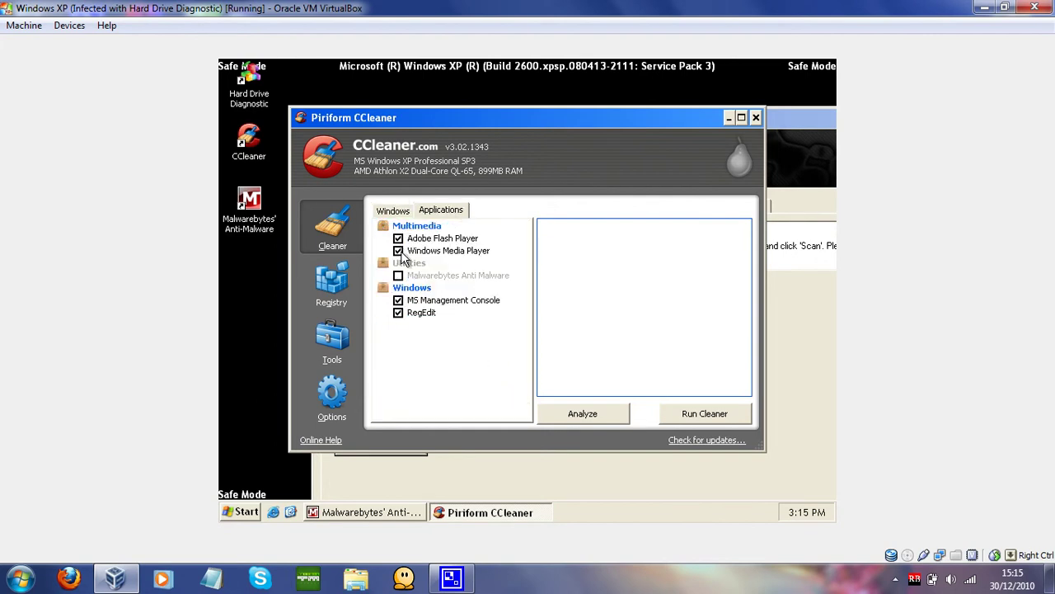
{"action": "left_click", "coordinate": [399, 275]}
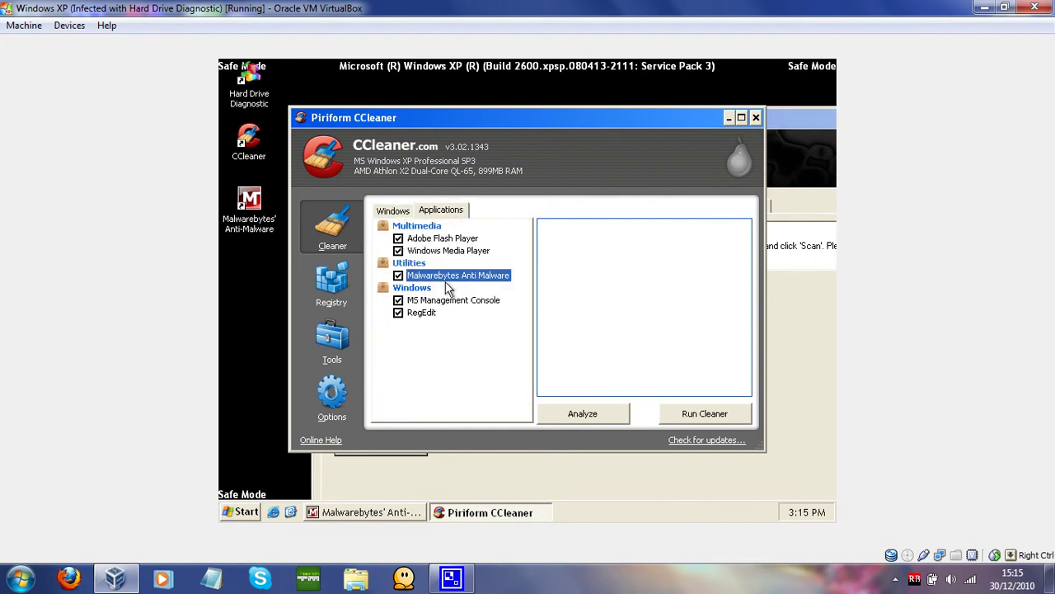
{"action": "left_click", "coordinate": [685, 417]}
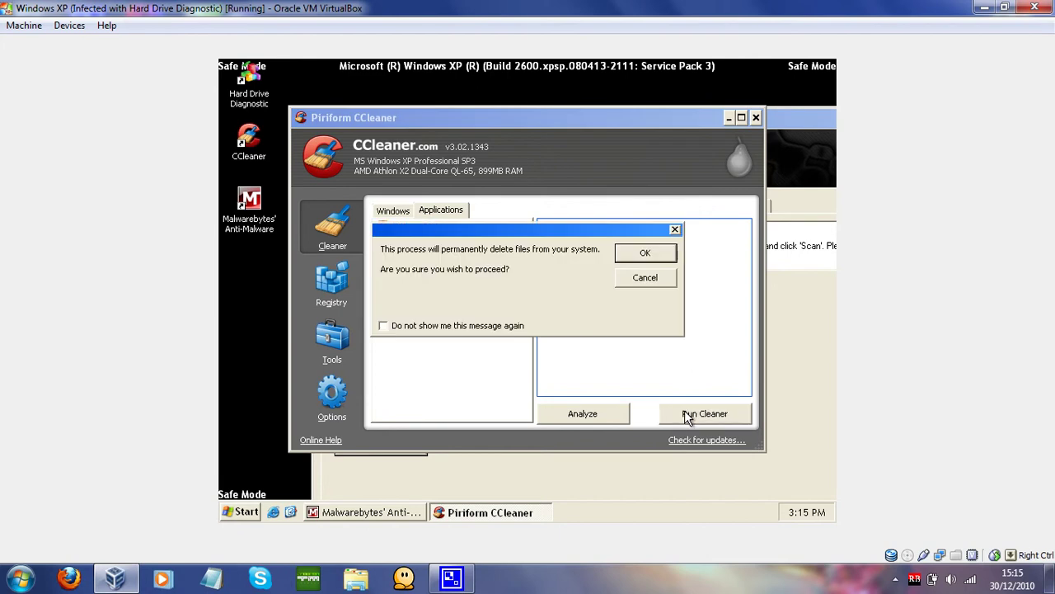
{"action": "left_click", "coordinate": [632, 256]}
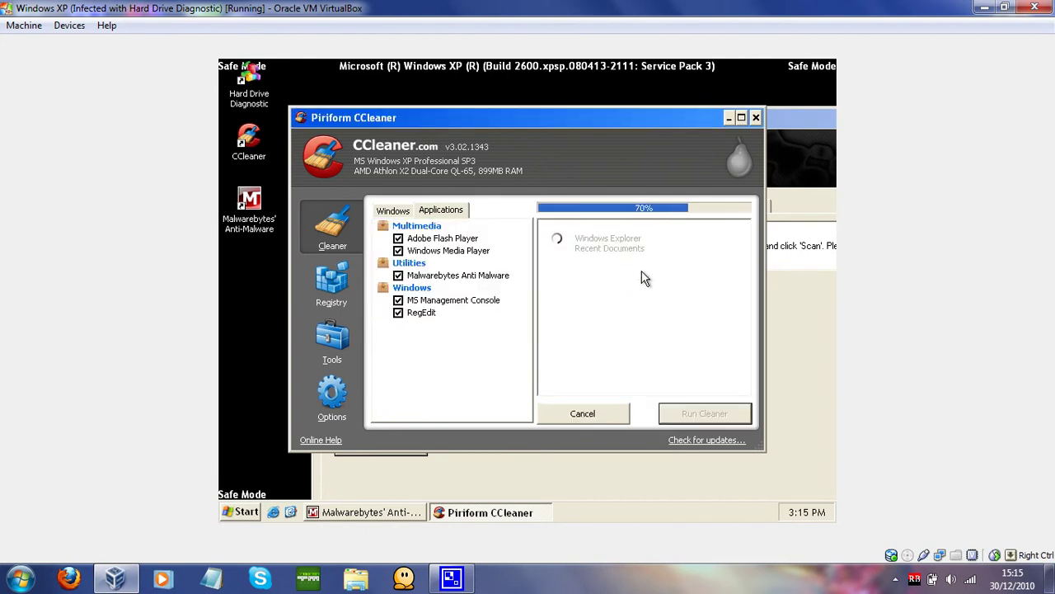
{"action": "left_click", "coordinate": [671, 417]}
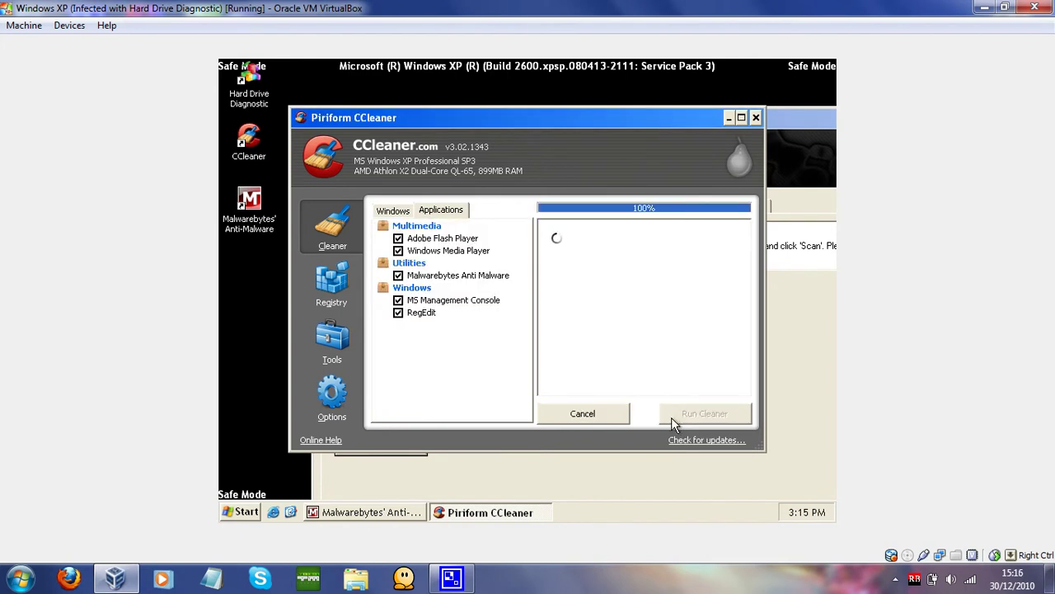
{"action": "left_click", "coordinate": [756, 117]}
Step: Check for updates in Malwarebytes' Anti-Malware, dismiss the result and view the Ignore List
{"action": "left_click_drag", "start_coordinate": [739, 123], "coordinate": [635, 72]}
{"action": "left_click", "coordinate": [350, 155]}
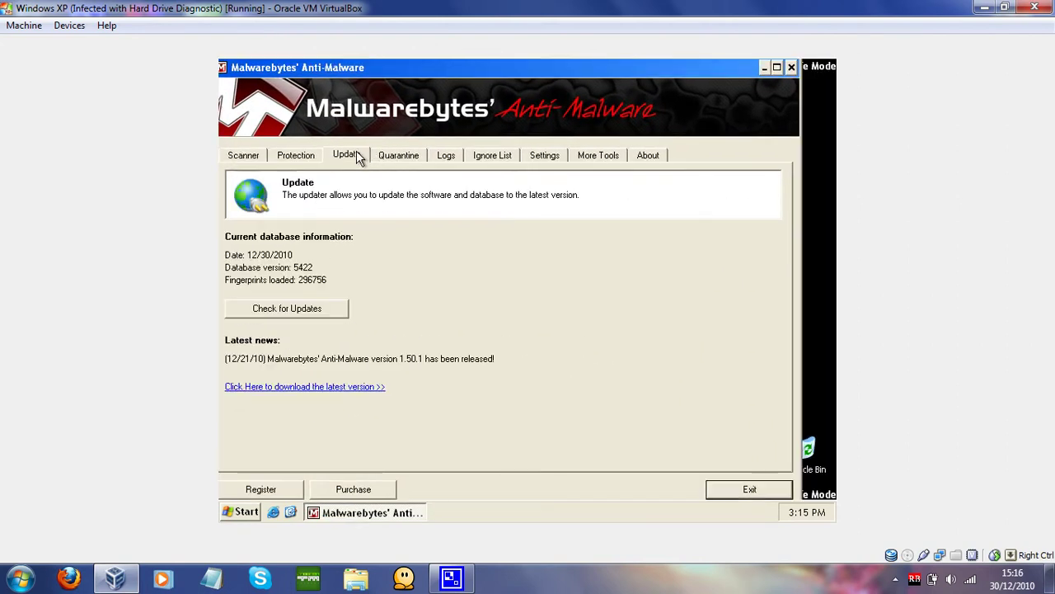
{"action": "left_click", "coordinate": [296, 307]}
{"action": "left_click", "coordinate": [531, 328]}
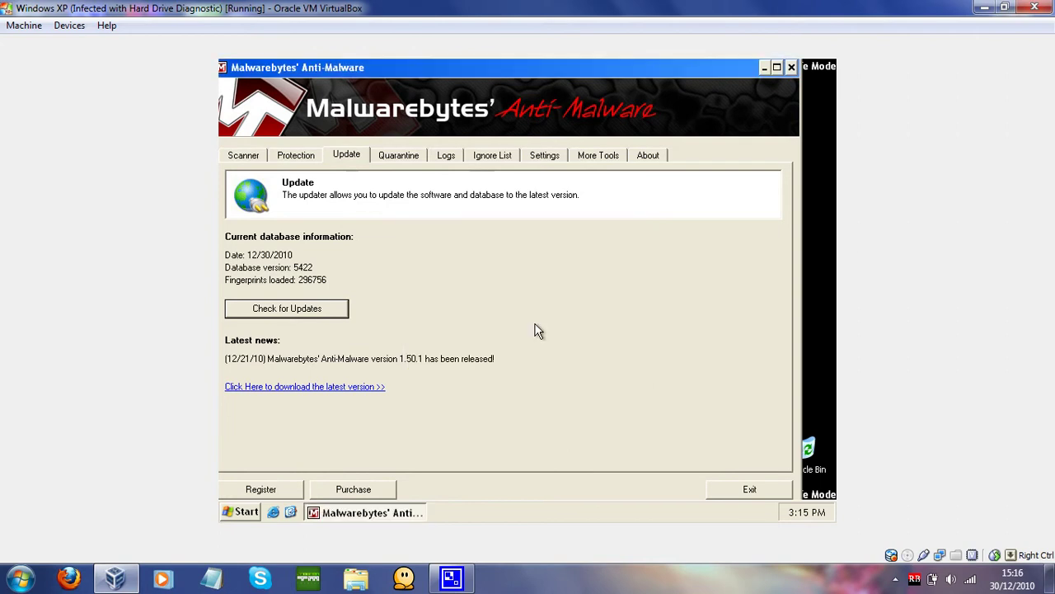
{"action": "left_click", "coordinate": [500, 158]}
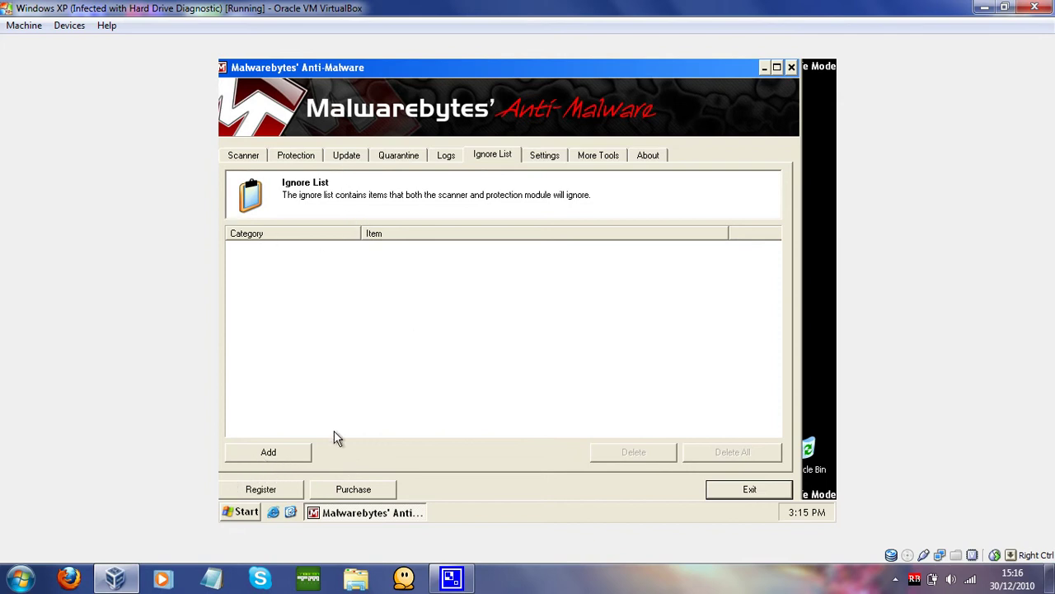
Step: Maximize the Malwarebytes' Anti-Malware window, view the product registration form and close it without registering
{"action": "mouse_move", "coordinate": [501, 69]}
{"action": "left_mouse_down"}
{"action": "mouse_move", "coordinate": [570, 66]}
{"action": "mouse_move", "coordinate": [512, 75]}
{"action": "left_mouse_up"}
{"action": "left_click", "coordinate": [786, 76]}
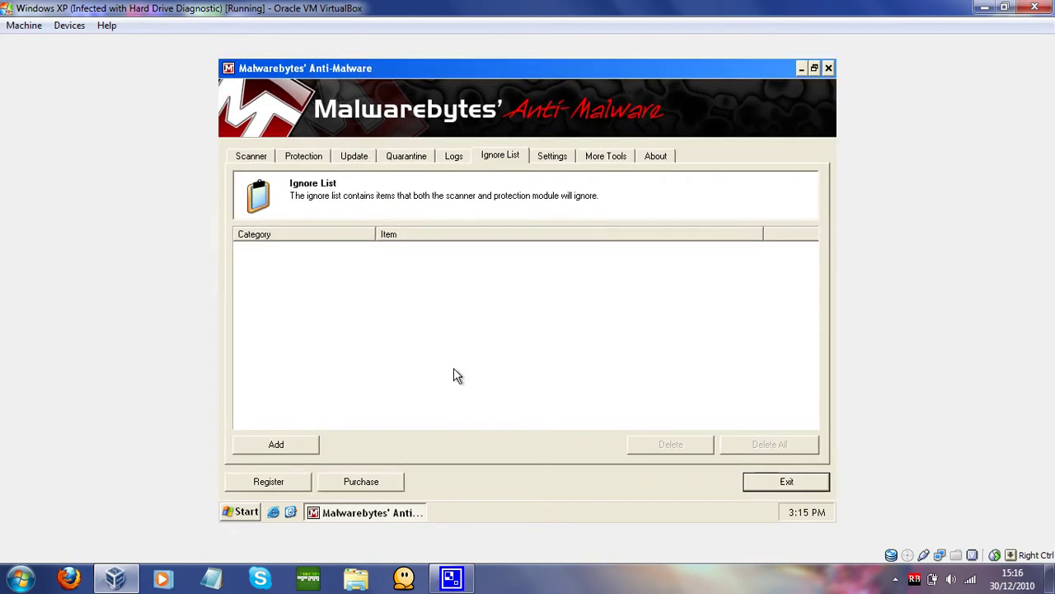
{"action": "left_click", "coordinate": [270, 481]}
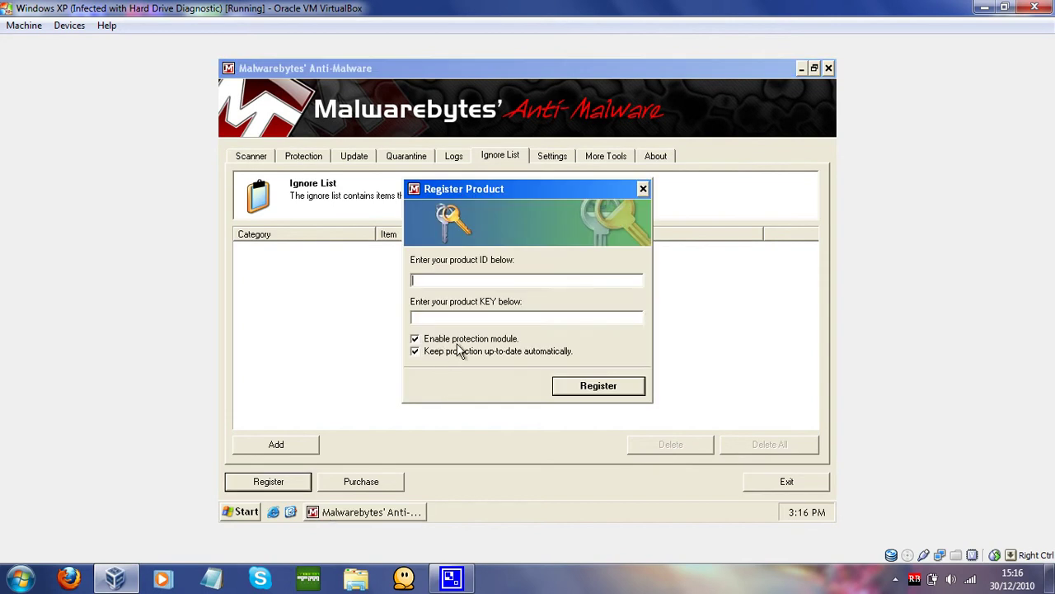
{"action": "left_click", "coordinate": [643, 189]}
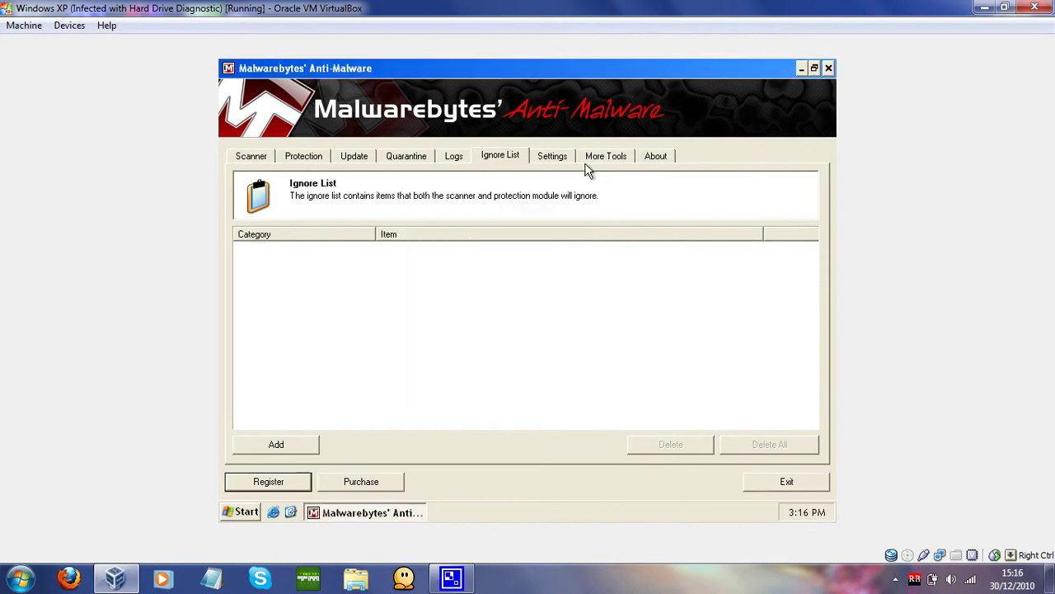
Step: In the general settings, enable terminating Internet Explorer during threat removal and set the outdated database warning to 1 day
{"action": "left_click", "coordinate": [554, 157]}
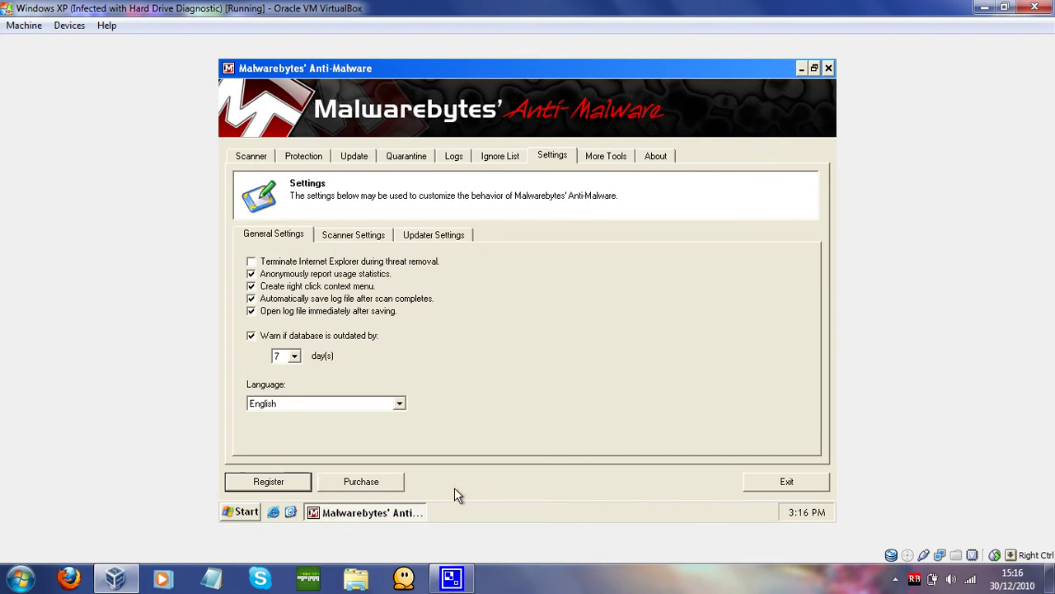
{"action": "left_click", "coordinate": [317, 262]}
{"action": "left_click", "coordinate": [293, 356]}
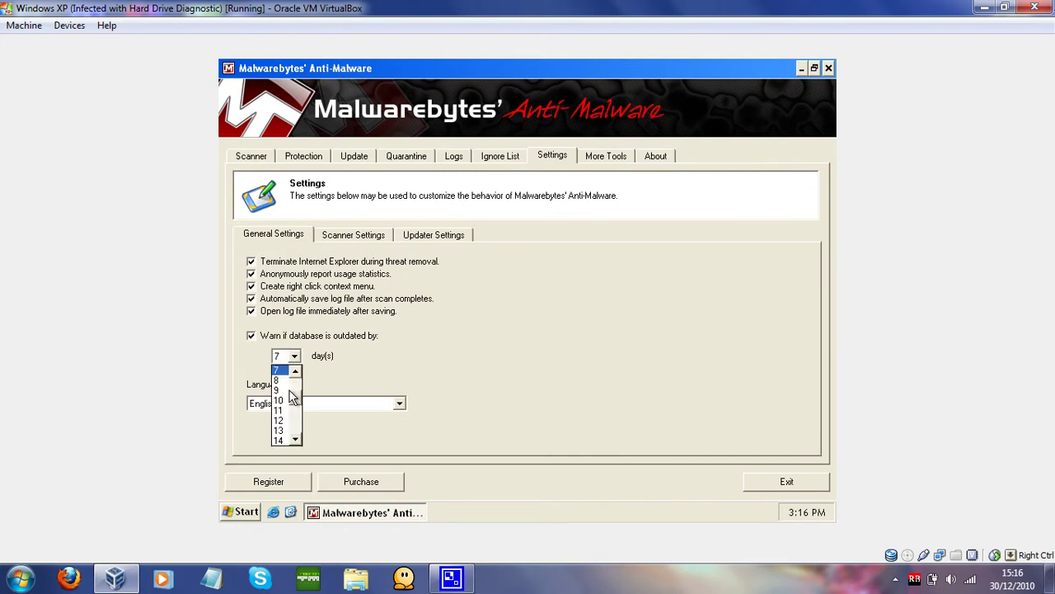
{"action": "left_click_drag", "start_coordinate": [295, 399], "coordinate": [278, 377]}
{"action": "left_click", "coordinate": [278, 373]}
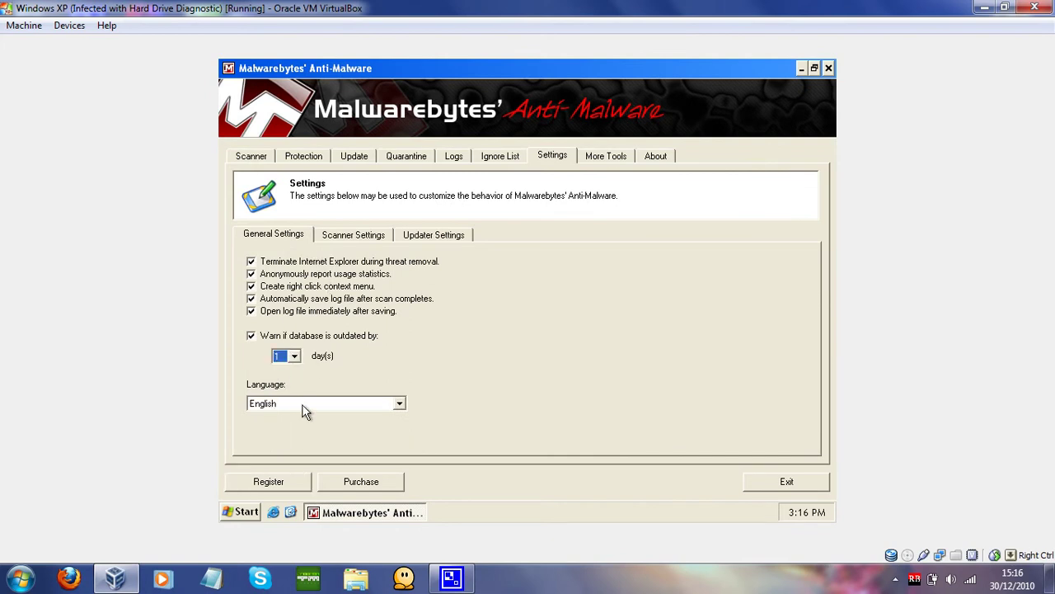
Step: Set the scanner's action for potentially unwanted programs to "Show in results list and check for removal" and view the additional tools
{"action": "left_click", "coordinate": [352, 235]}
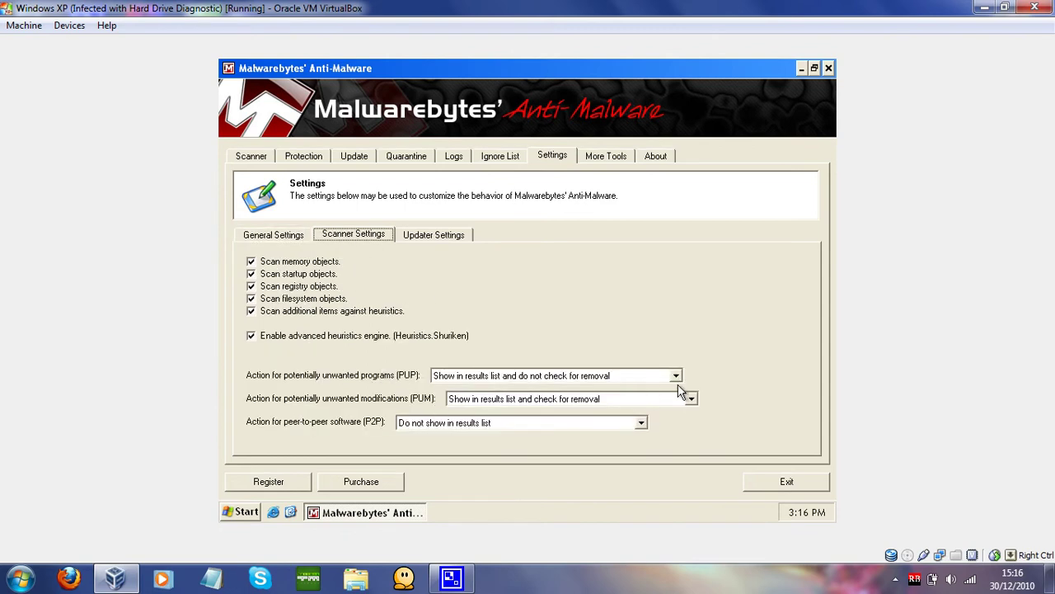
{"action": "left_click", "coordinate": [582, 379]}
{"action": "left_click", "coordinate": [521, 400]}
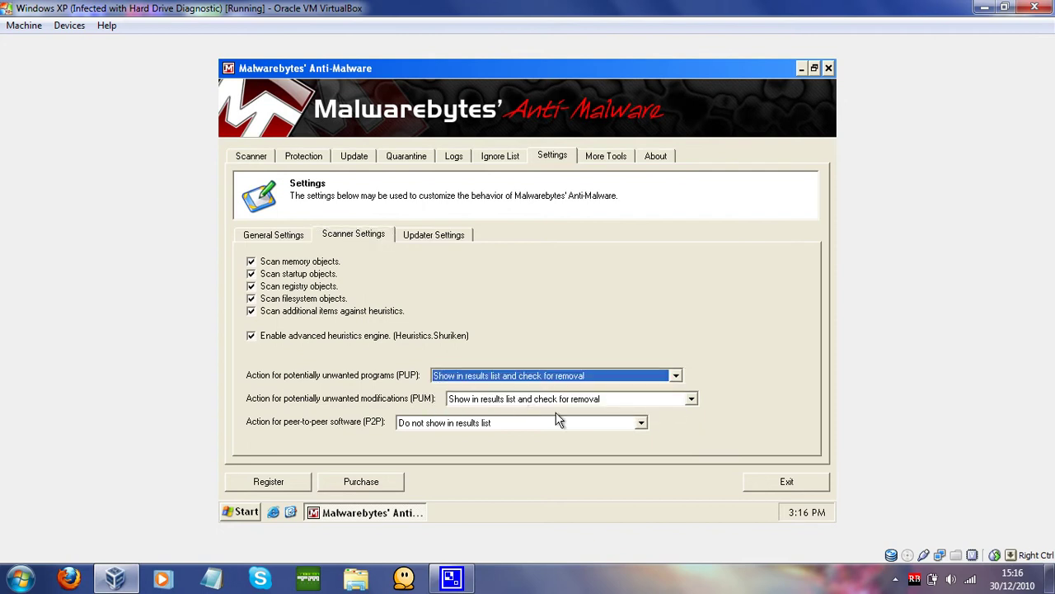
{"action": "left_click", "coordinate": [588, 158]}
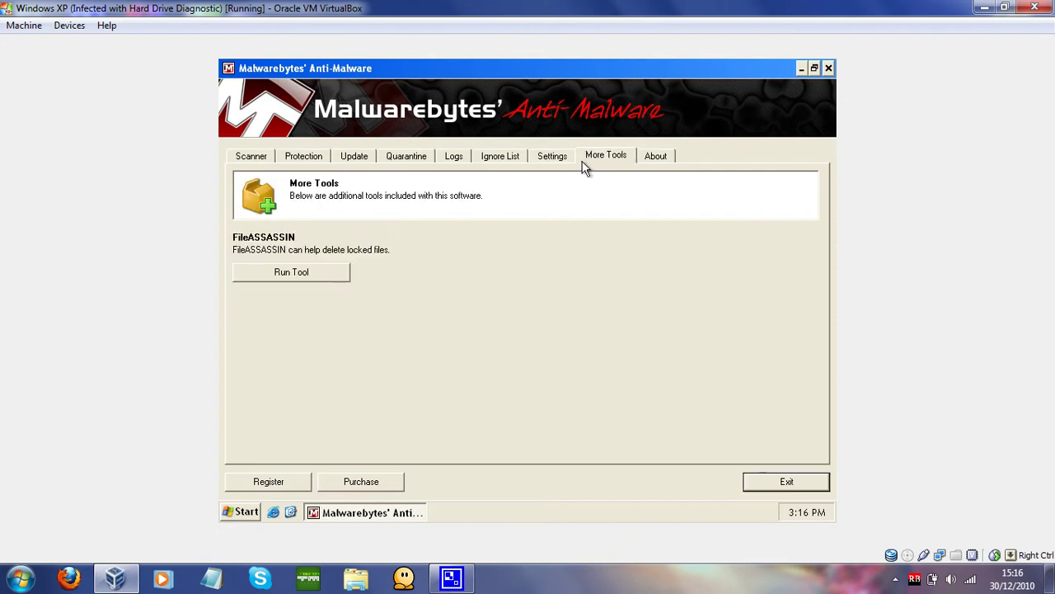
Step: Run a full scan of the C:\ drive
{"action": "left_click", "coordinate": [252, 156]}
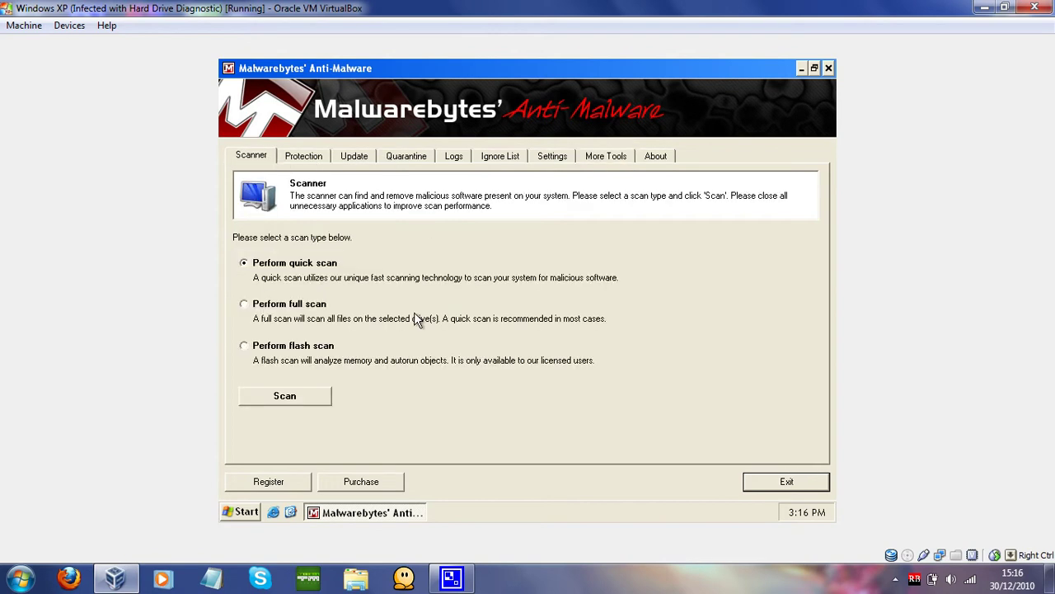
{"action": "left_click", "coordinate": [307, 266]}
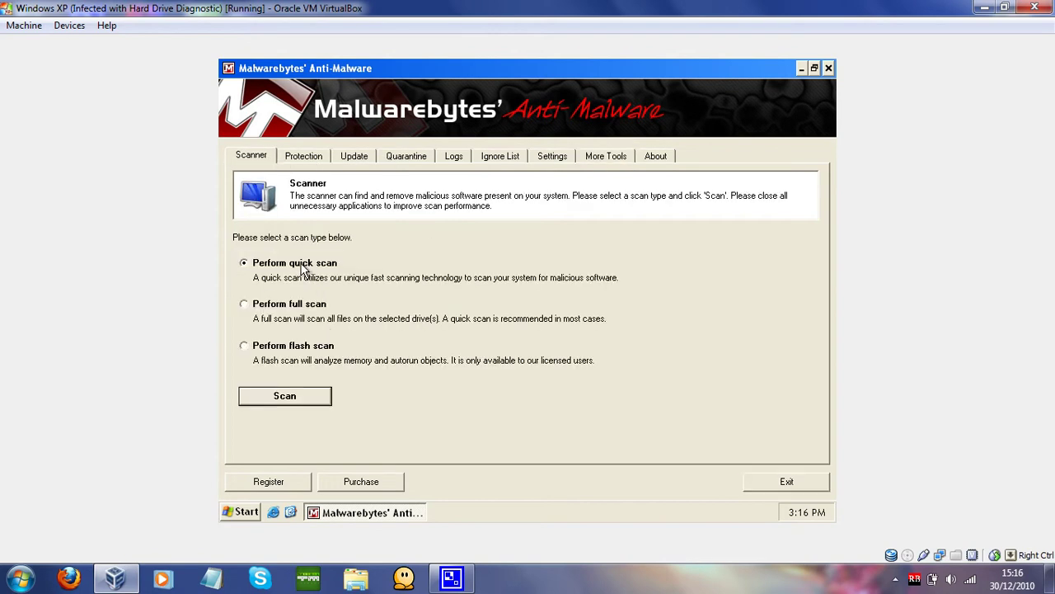
{"action": "left_click", "coordinate": [250, 307]}
{"action": "left_click", "coordinate": [302, 408]}
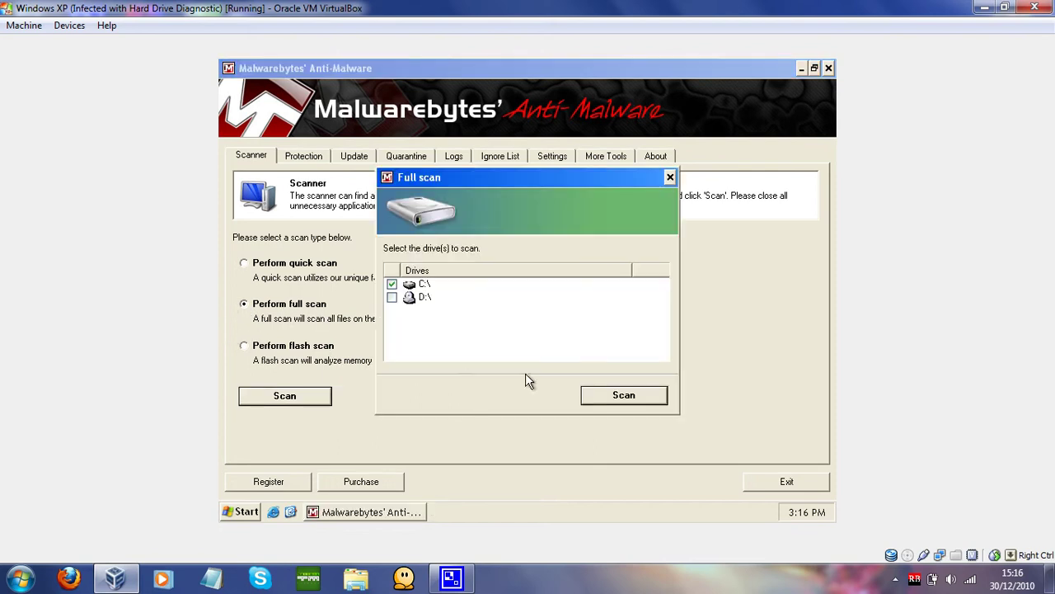
{"action": "left_click", "coordinate": [647, 397]}
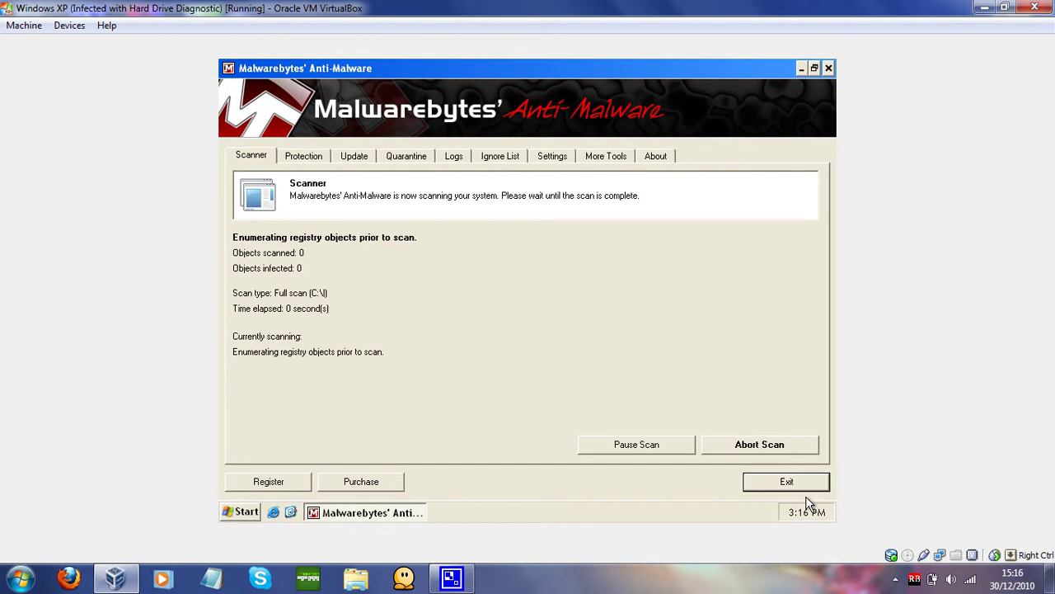
{"action": "left_click", "coordinate": [895, 578]}
{"action": "left_click", "coordinate": [894, 474]}
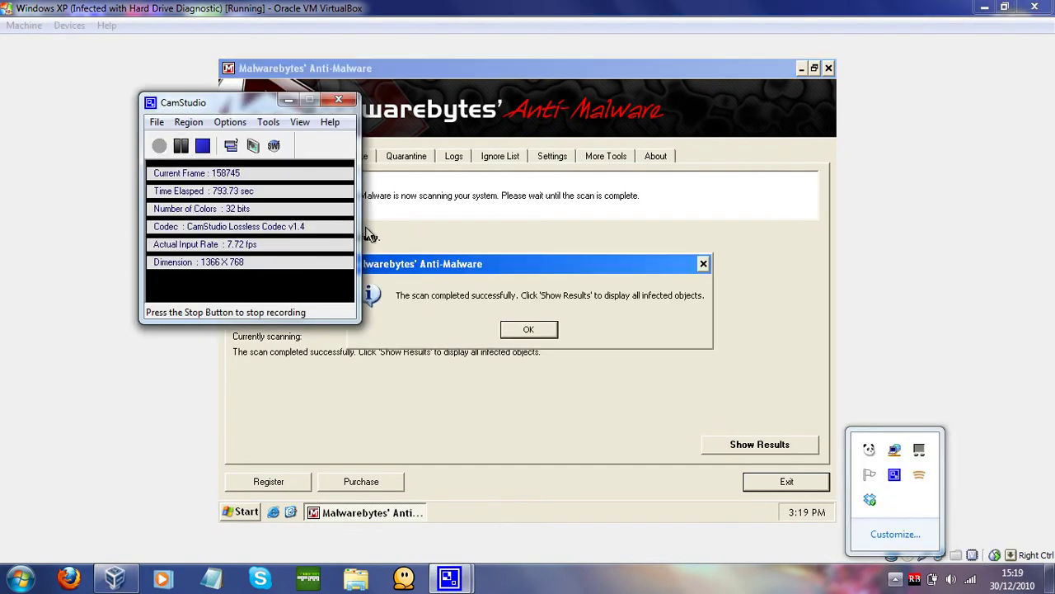
{"action": "left_click", "coordinate": [304, 68]}
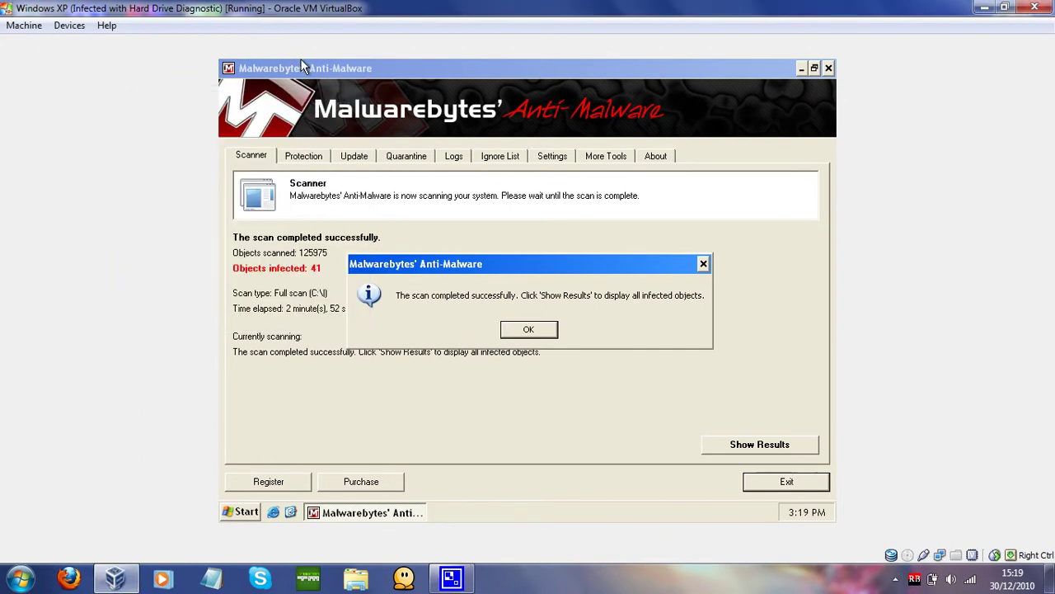
Step: Dismiss the scan completion message and show the scan results with a widened Vendor column
{"action": "left_click", "coordinate": [534, 330]}
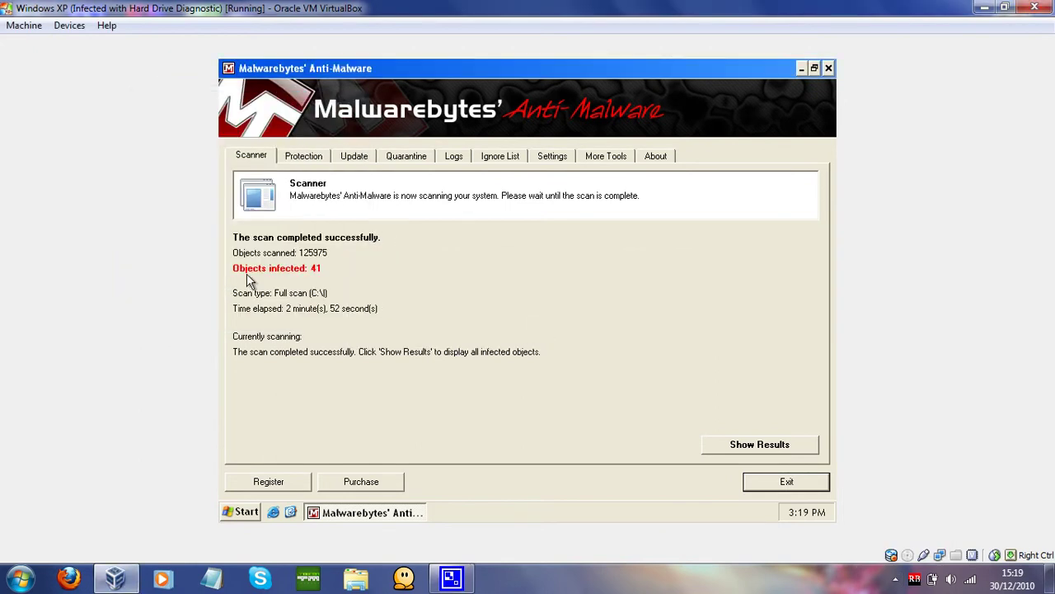
{"action": "left_click", "coordinate": [767, 449]}
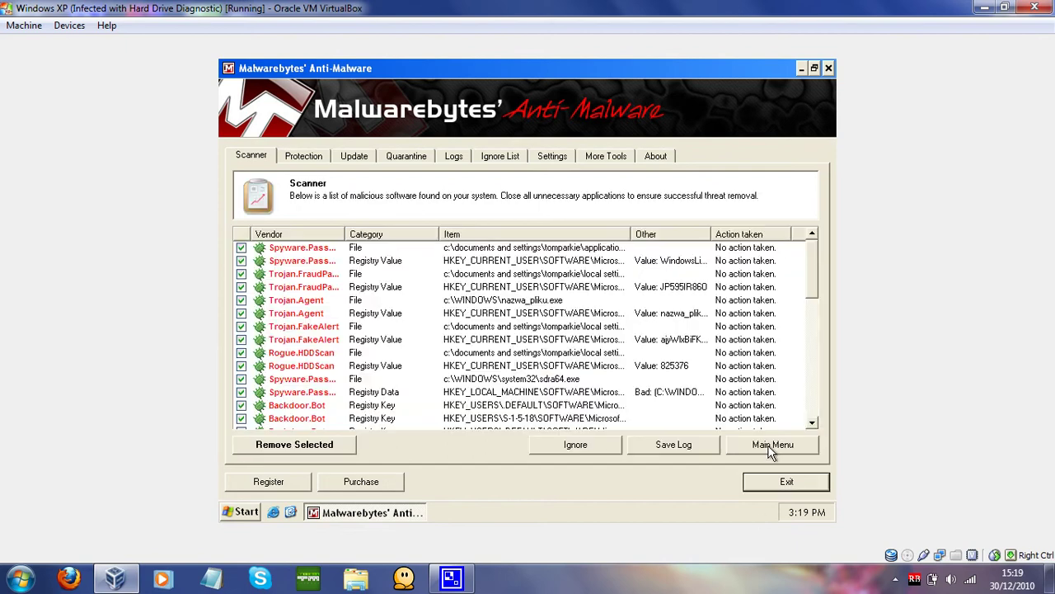
{"action": "left_click_drag", "start_coordinate": [344, 233], "coordinate": [417, 219]}
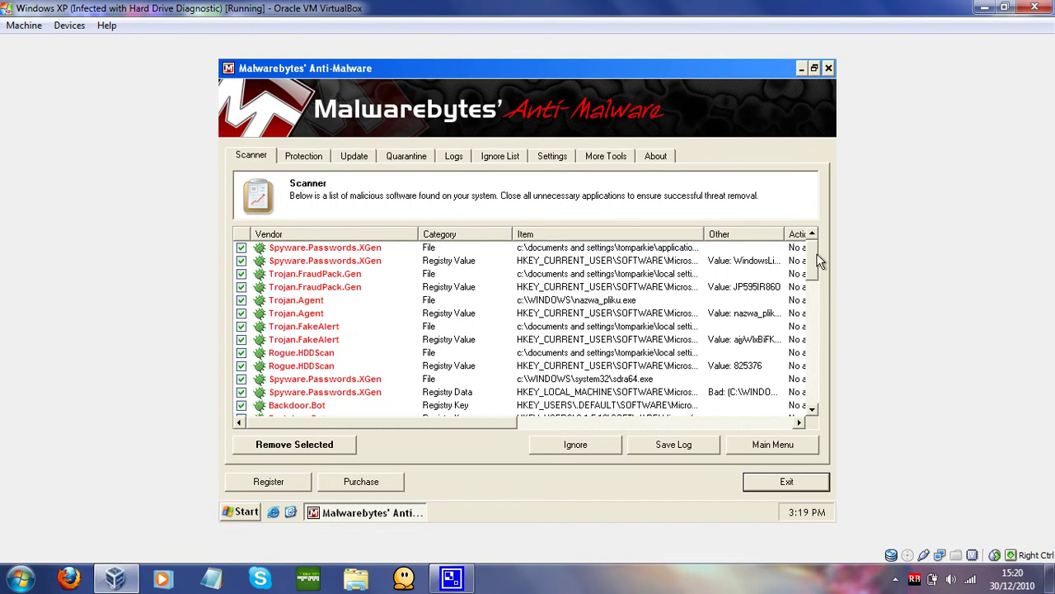
Step: Examine the whole list of detected threats, widening the Item column to read the infected file and registry paths
{"action": "left_click", "coordinate": [628, 382]}
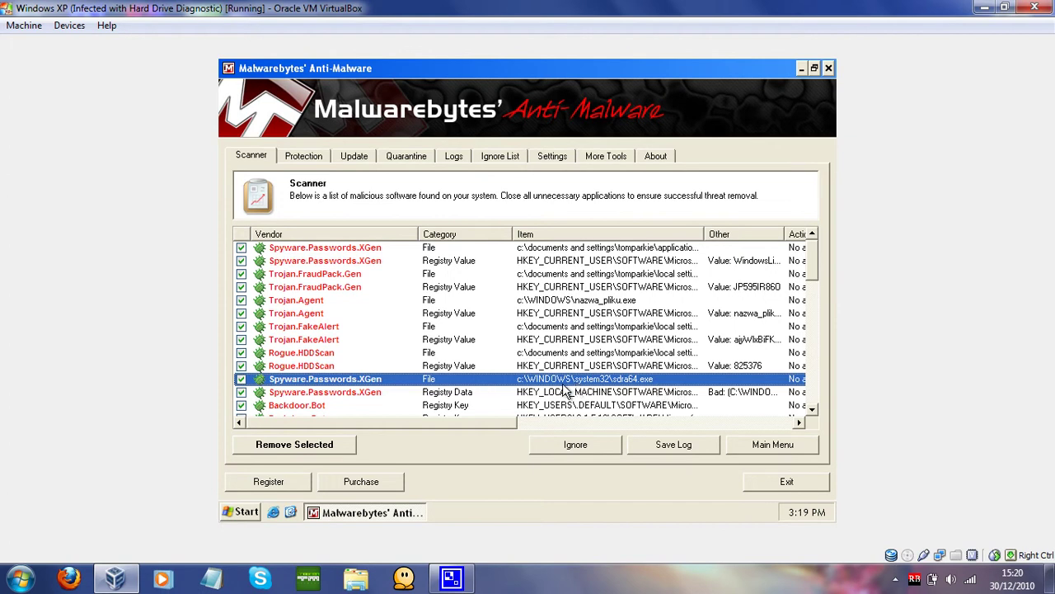
{"action": "scroll", "coordinate": [810, 259], "scroll_direction": "down", "scroll_amount": 2}
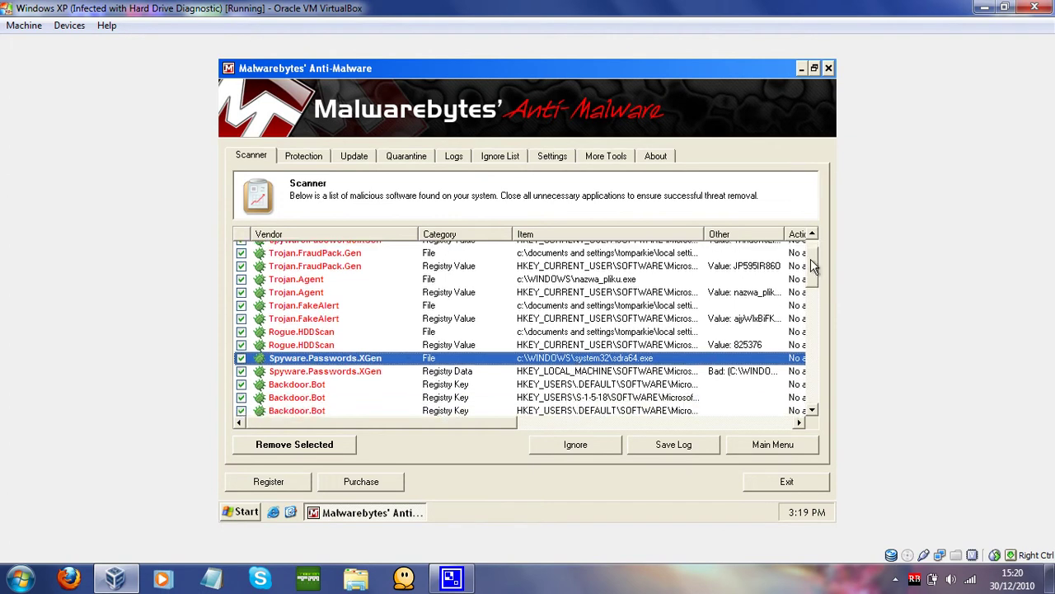
{"action": "left_click_drag", "start_coordinate": [810, 259], "coordinate": [805, 277]}
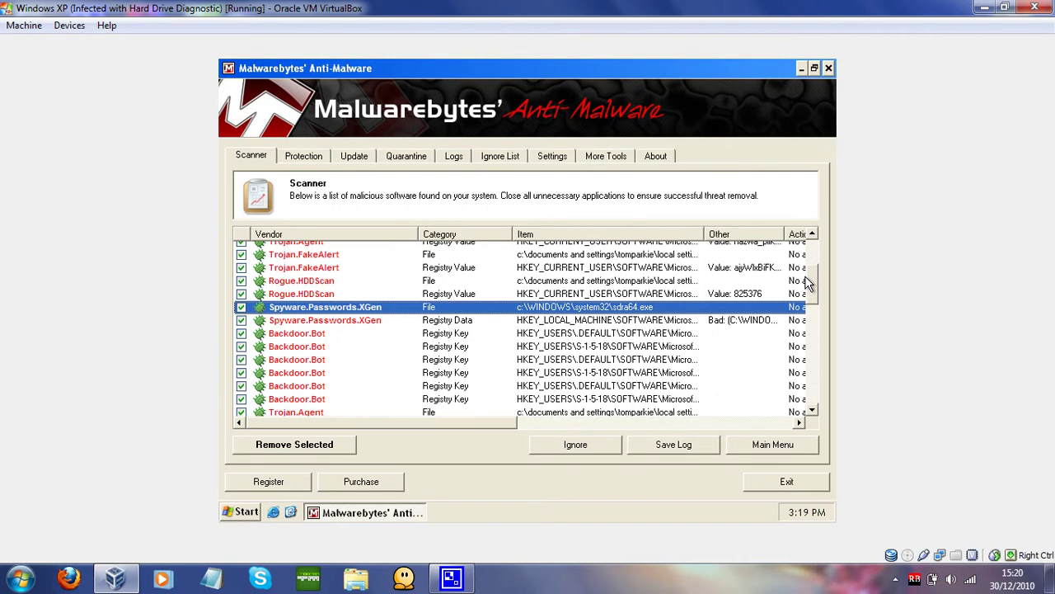
{"action": "scroll", "coordinate": [805, 275], "scroll_direction": "down", "scroll_amount": 1}
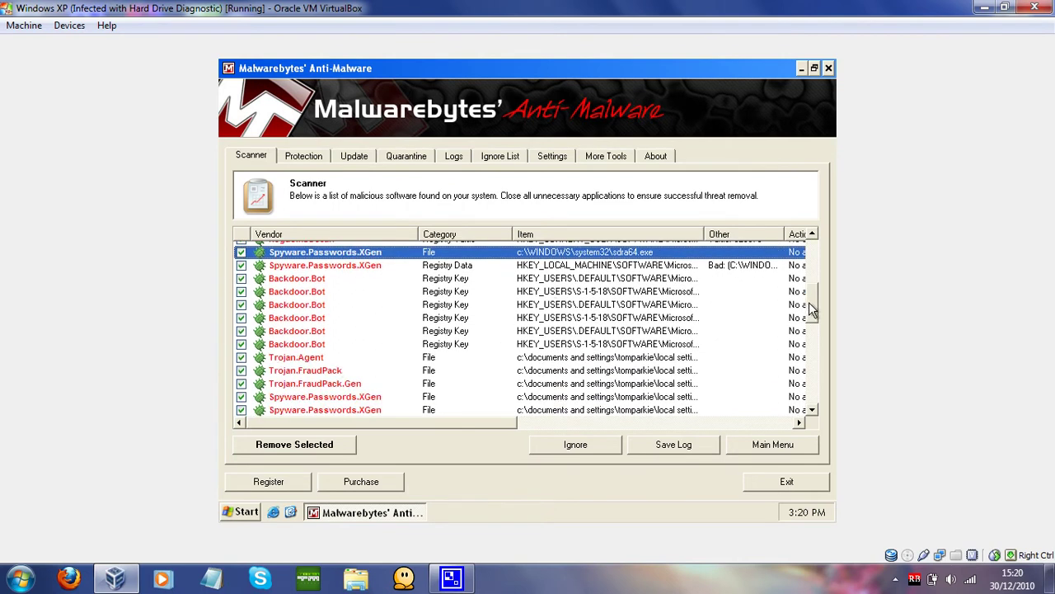
{"action": "left_click_drag", "start_coordinate": [809, 302], "coordinate": [809, 304]}
{"action": "left_click_drag", "start_coordinate": [701, 233], "coordinate": [798, 379]}
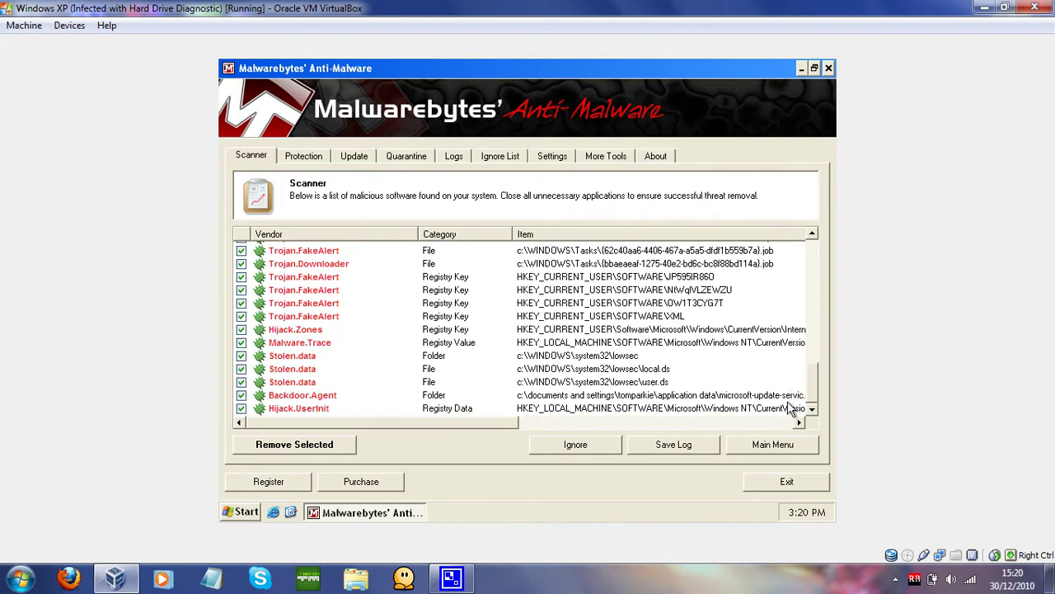
{"action": "mouse_move", "coordinate": [790, 402]}
{"action": "left_mouse_down"}
{"action": "mouse_move", "coordinate": [820, 242]}
{"action": "mouse_move", "coordinate": [806, 371]}
{"action": "mouse_move", "coordinate": [808, 261]}
{"action": "mouse_move", "coordinate": [812, 427]}
{"action": "mouse_move", "coordinate": [831, 264]}
{"action": "mouse_move", "coordinate": [809, 371]}
{"action": "mouse_move", "coordinate": [812, 277]}
{"action": "mouse_move", "coordinate": [798, 405]}
{"action": "mouse_move", "coordinate": [805, 196]}
{"action": "mouse_move", "coordinate": [809, 404]}
{"action": "left_mouse_up"}
{"action": "left_click_drag", "start_coordinate": [811, 383], "coordinate": [805, 239]}
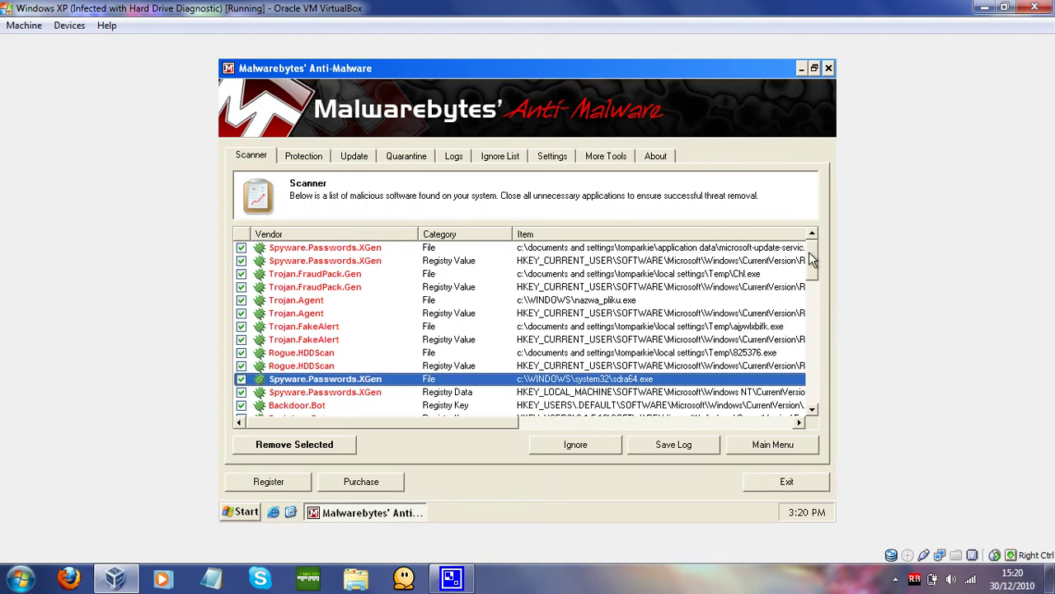
{"action": "left_click_drag", "start_coordinate": [810, 258], "coordinate": [799, 385]}
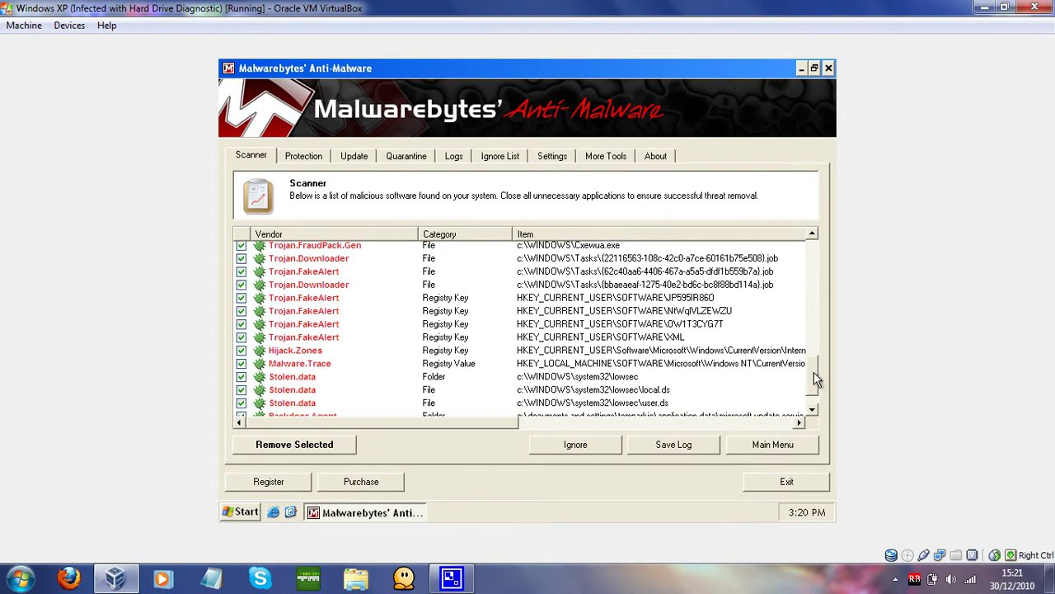
{"action": "left_click_drag", "start_coordinate": [812, 378], "coordinate": [832, 227]}
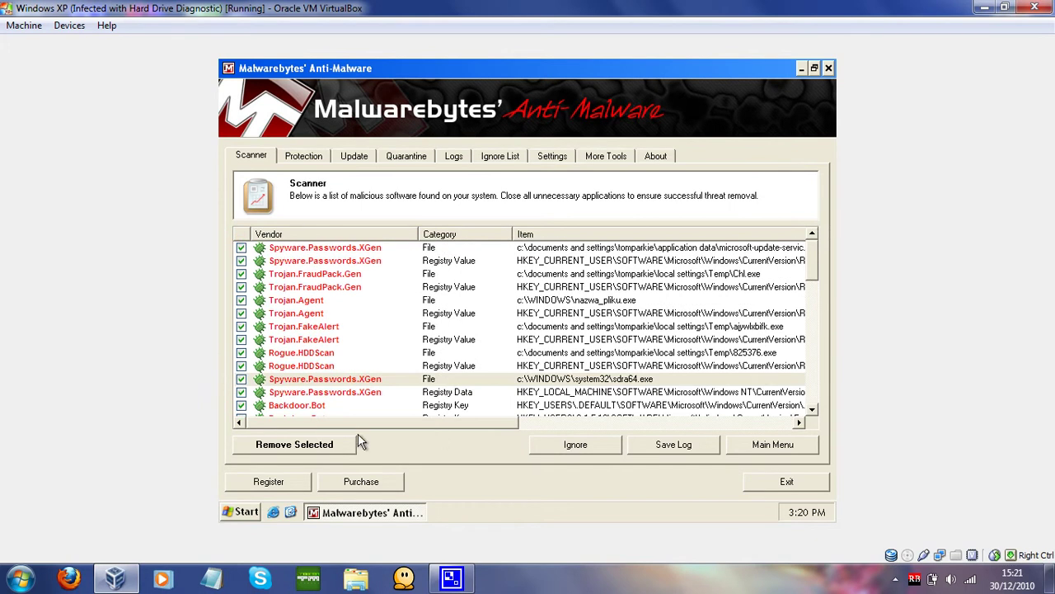
Step: Remove all the selected threats, close the removal log and restart the virtual machine to complete the removal
{"action": "left_click", "coordinate": [280, 450]}
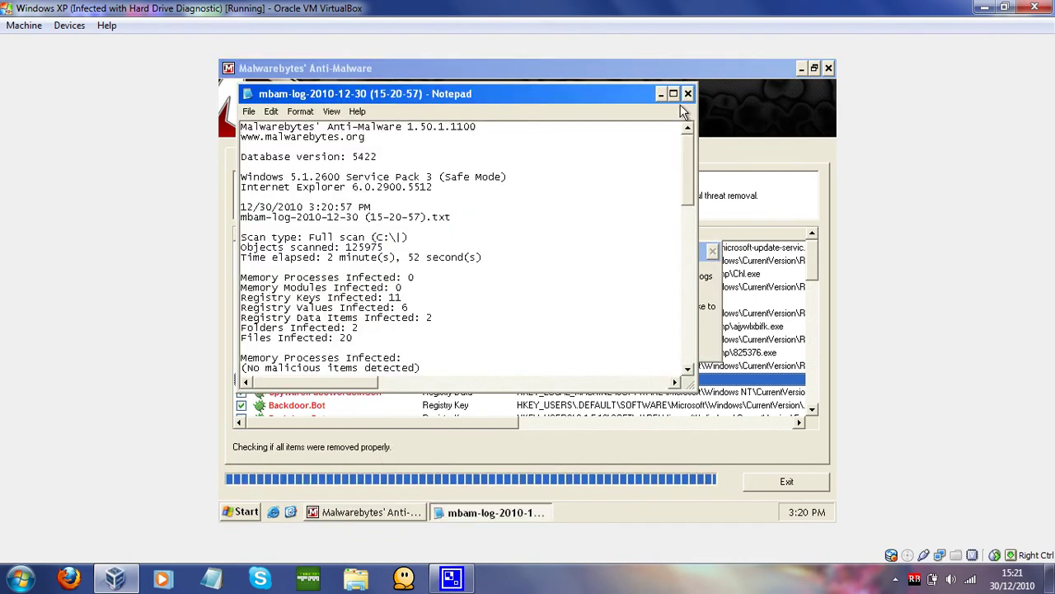
{"action": "left_click", "coordinate": [686, 92]}
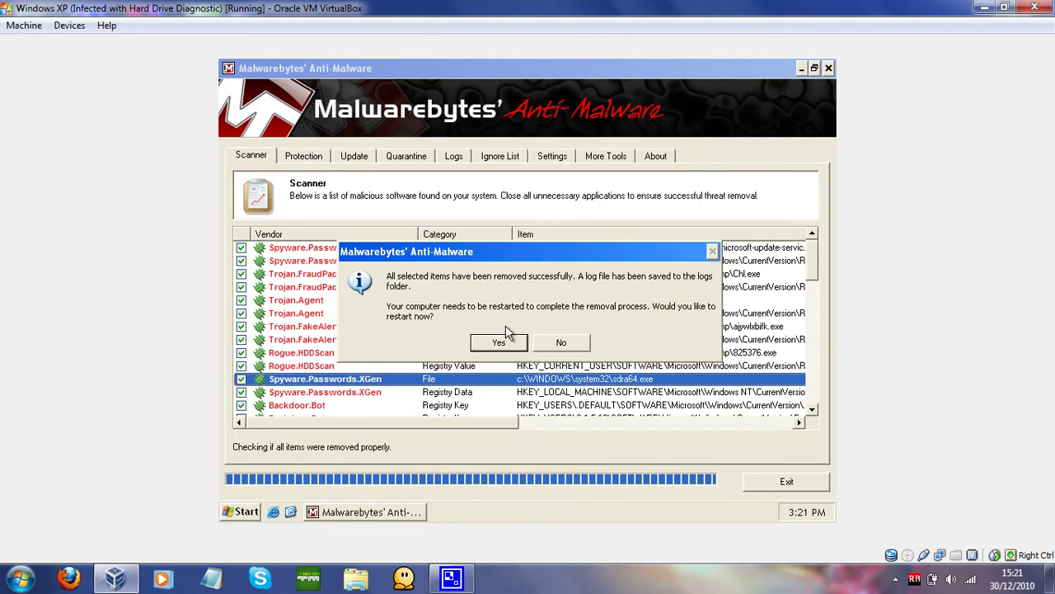
{"action": "left_click", "coordinate": [501, 342]}
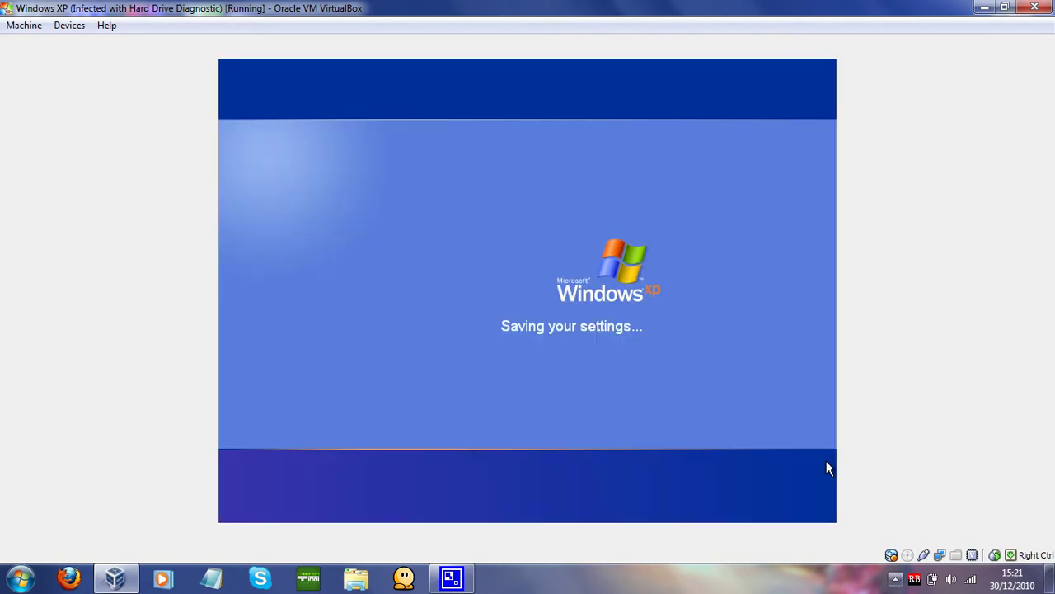
{"action": "left_click", "coordinate": [896, 579]}
{"action": "left_click", "coordinate": [895, 474]}
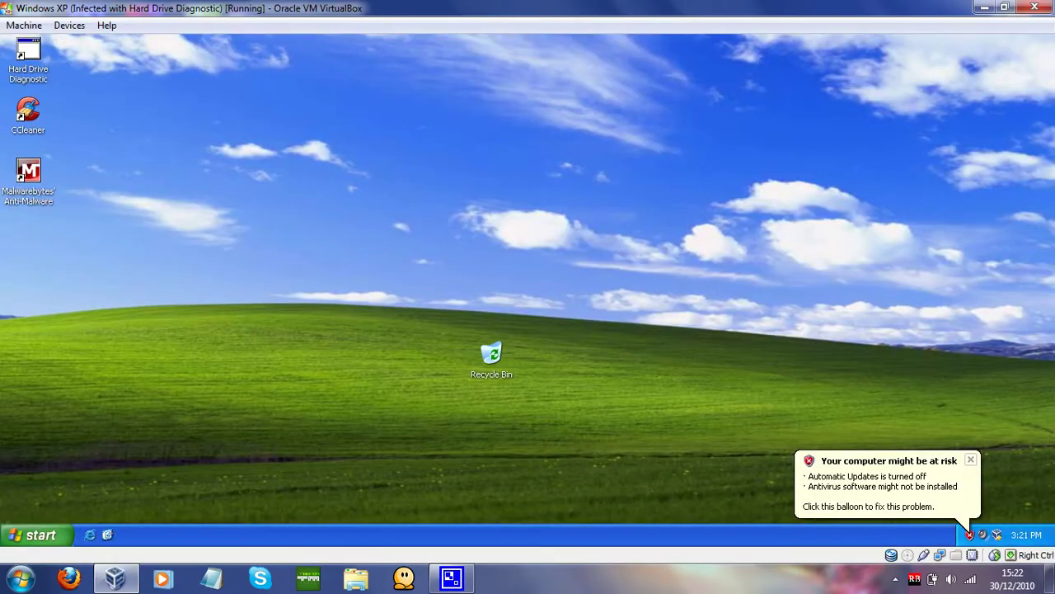
Step: Discard the Hard Drive Diagnostic desktop shortcut into the Recycle Bin, relocated to the desktop's lower-right corner, and empty the bin
{"action": "left_click_drag", "start_coordinate": [491, 354], "coordinate": [1012, 477]}
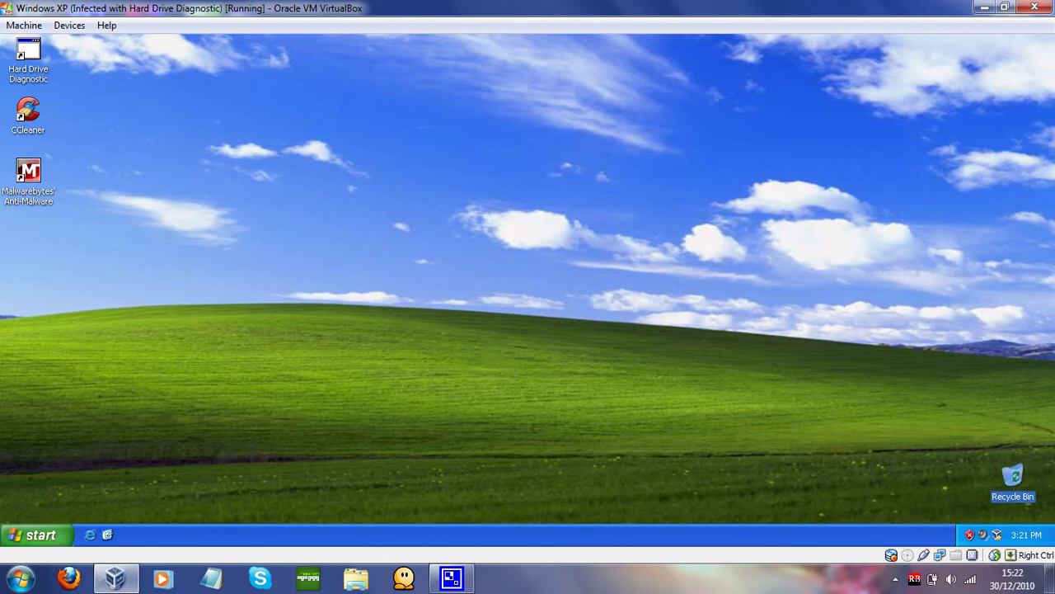
{"action": "left_click_drag", "start_coordinate": [29, 51], "coordinate": [1012, 475]}
{"action": "right_click", "coordinate": [1016, 478]}
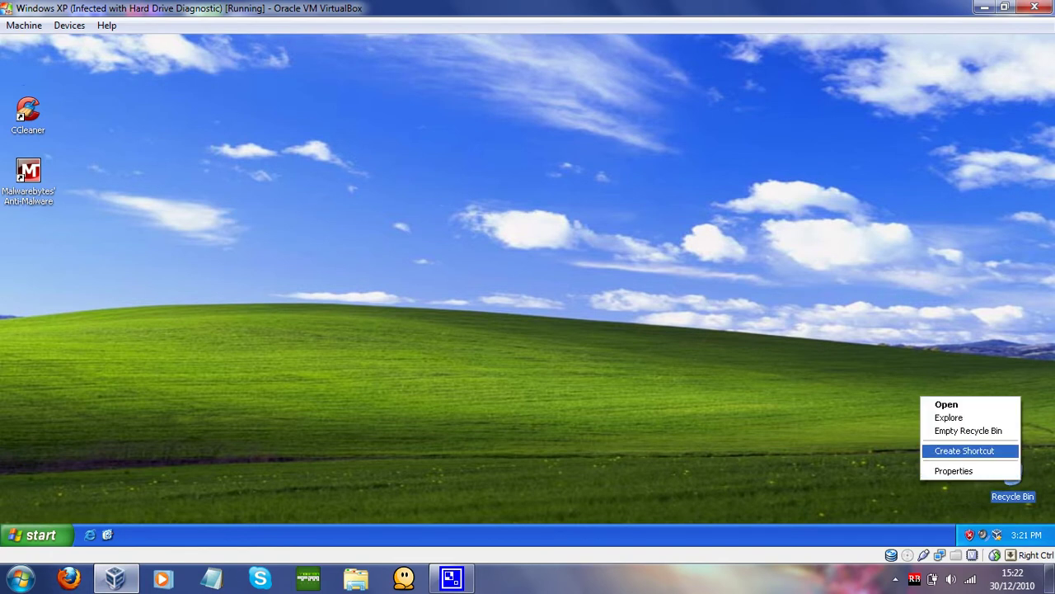
{"action": "left_click", "coordinate": [957, 431]}
{"action": "key", "text": "Return"}
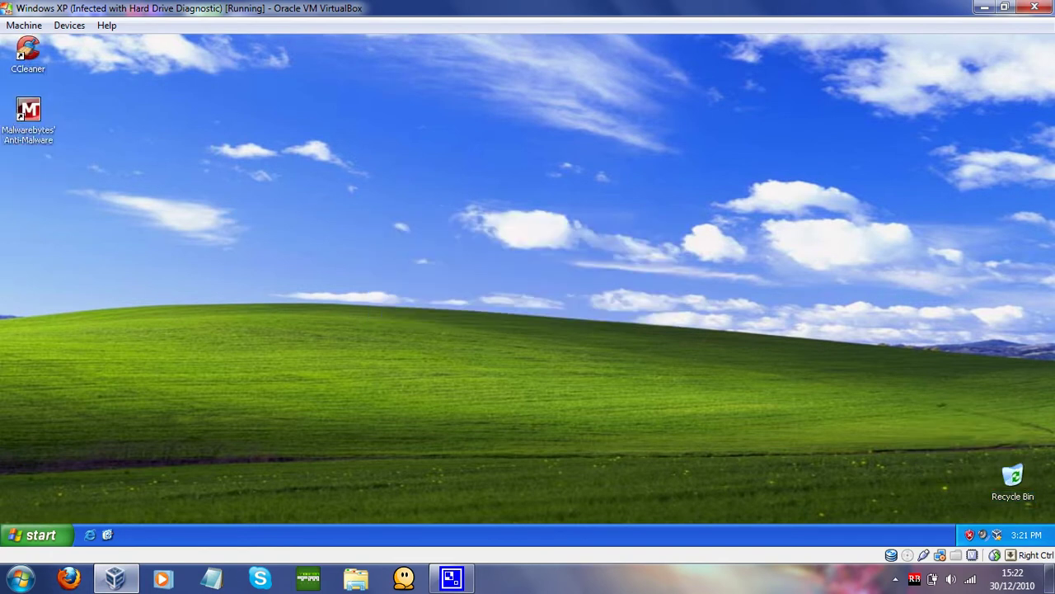
Step: Open Windows Task Manager in the virtual machine and sort the running processes by image name
{"action": "right_click", "coordinate": [379, 531]}
{"action": "left_click", "coordinate": [404, 487]}
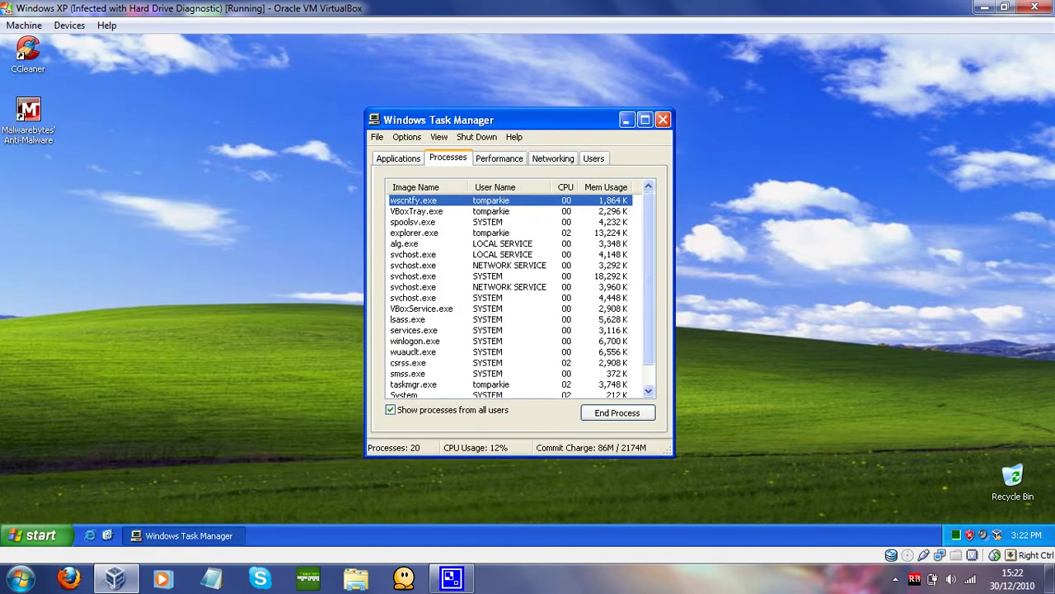
{"action": "left_click", "coordinate": [415, 187]}
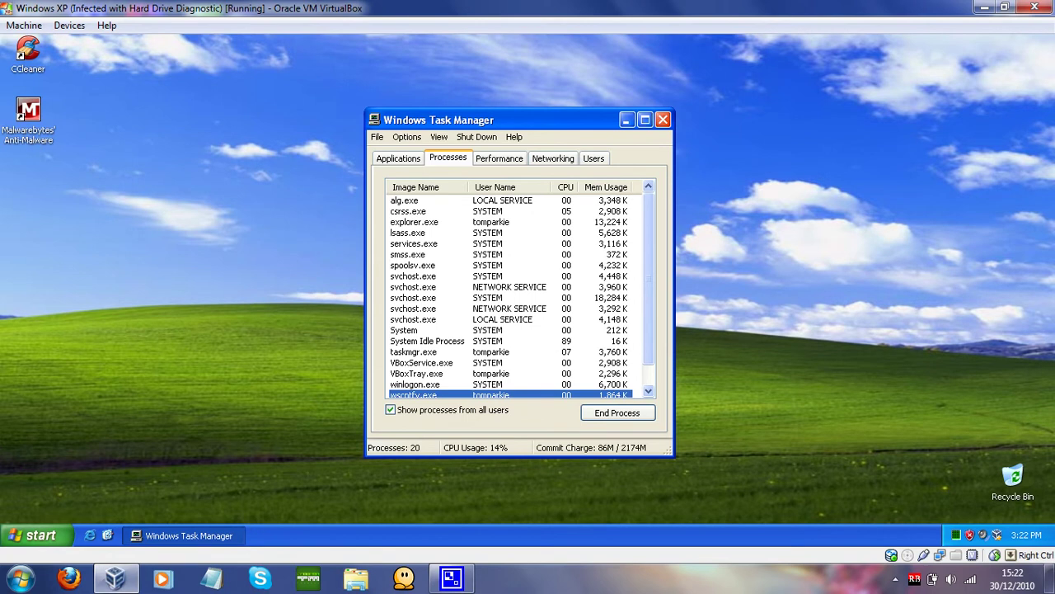
Step: Check the rest of the running processes for suspicious entries and close Task Manager
{"action": "scroll", "coordinate": [519, 293], "scroll_direction": "down", "scroll_amount": 1}
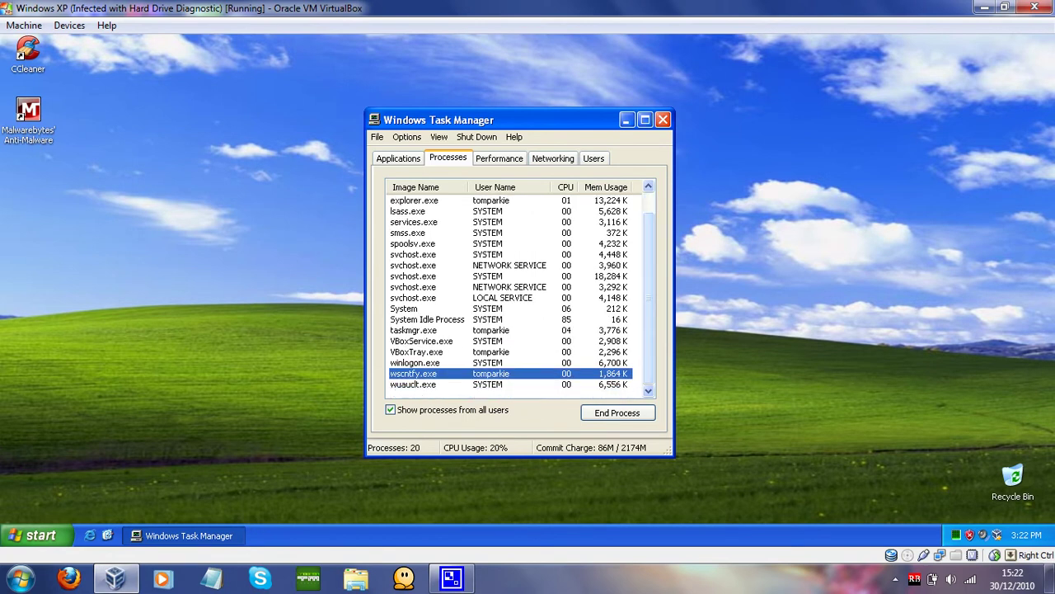
{"action": "scroll", "coordinate": [519, 293], "scroll_direction": "up", "scroll_amount": 1}
{"action": "left_click", "coordinate": [662, 119]}
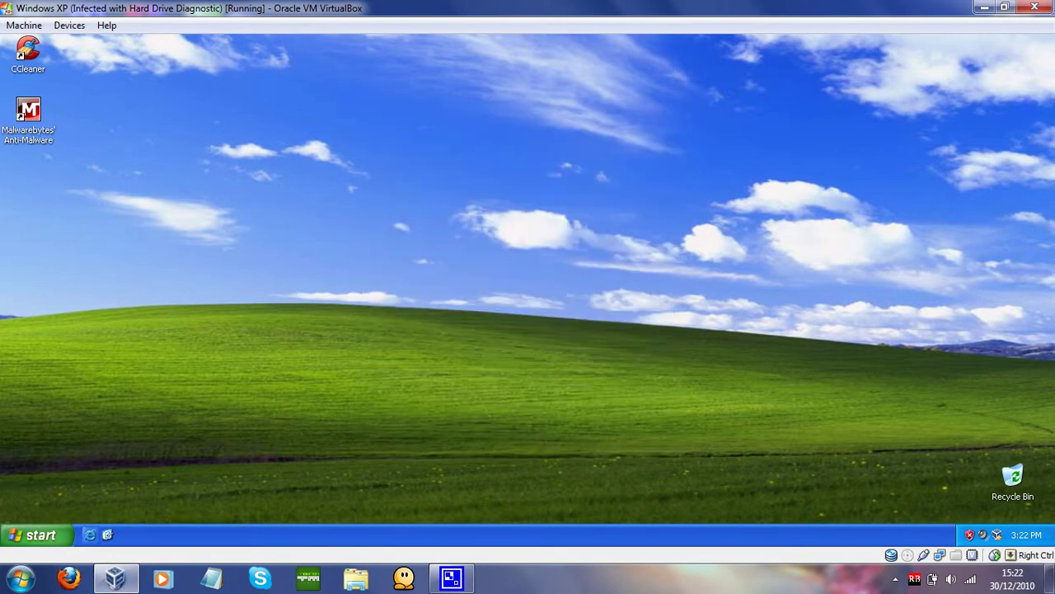
Step: Run msconfig, review the non-Microsoft services and the startup items, and leave the utility without changes
{"action": "left_click", "coordinate": [30, 534]}
{"action": "left_click", "coordinate": [226, 464]}
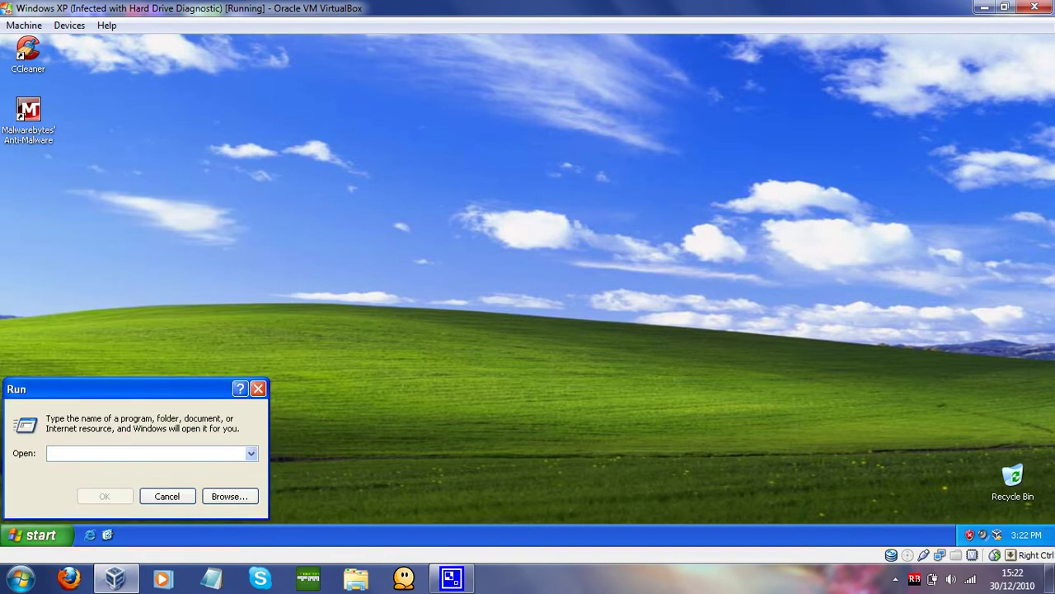
{"action": "type", "text": "msconfig"}
{"action": "key", "text": "Return"}
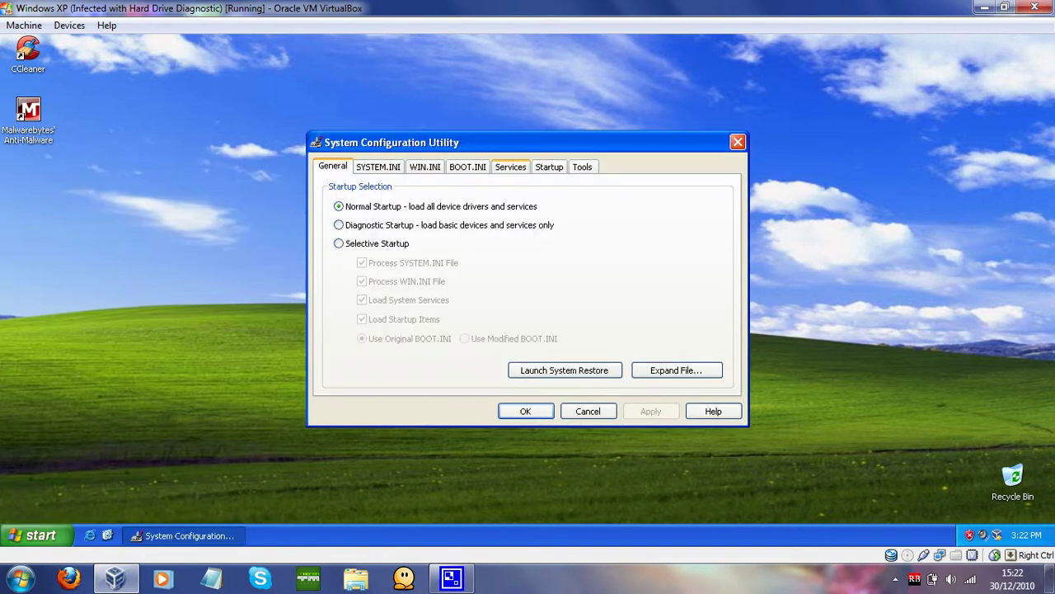
{"action": "left_click", "coordinate": [510, 166]}
{"action": "left_click", "coordinate": [422, 383]}
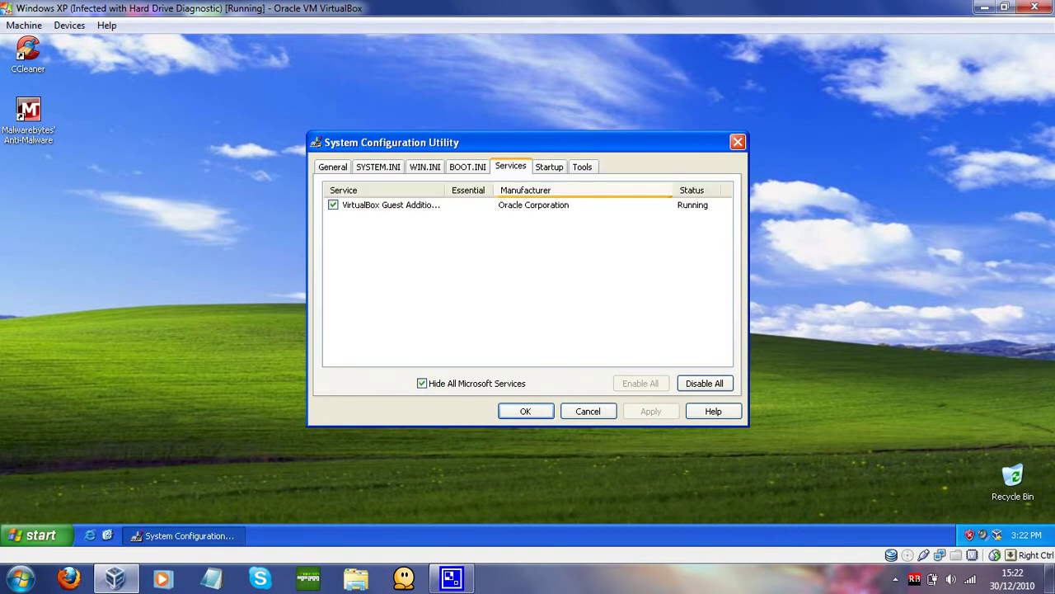
{"action": "left_click", "coordinate": [549, 167]}
{"action": "left_click", "coordinate": [588, 411]}
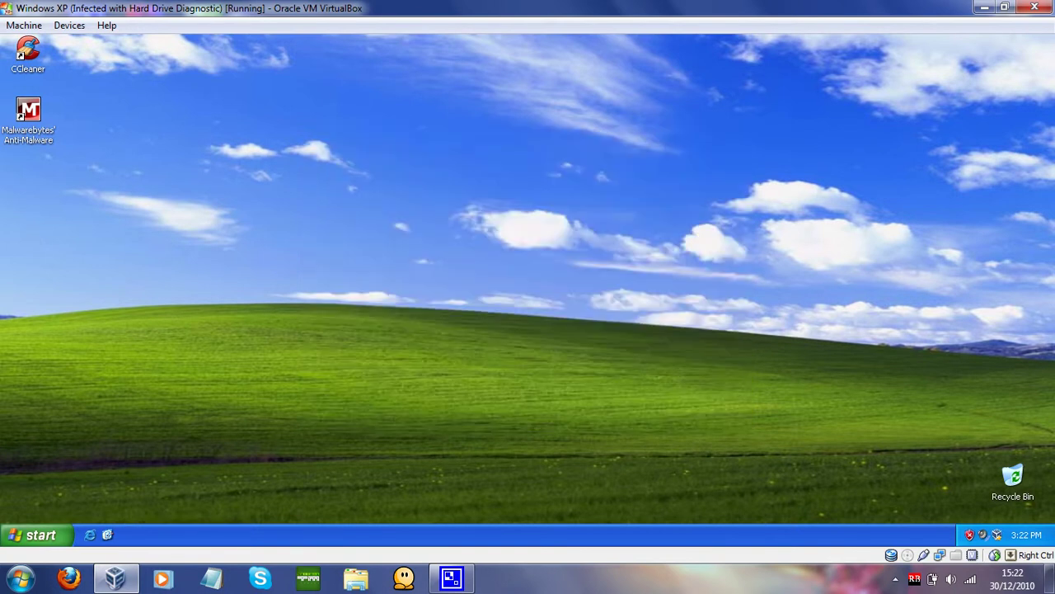
Step: From My Computer, set the folder options to show hidden files, known file extensions and protected operating system files
{"action": "left_click", "coordinate": [37, 535]}
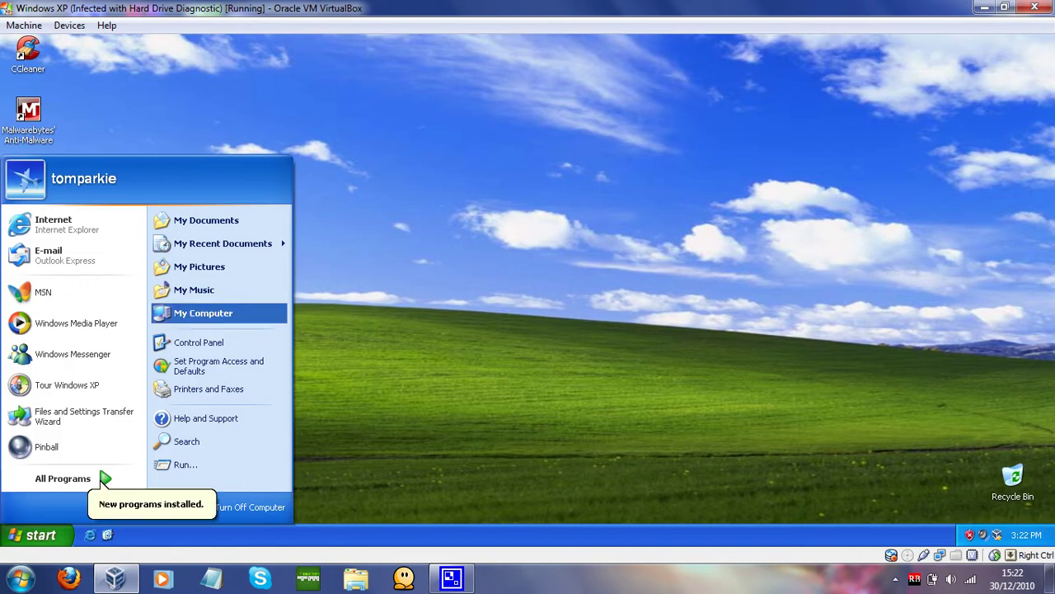
{"action": "key", "text": "Return"}
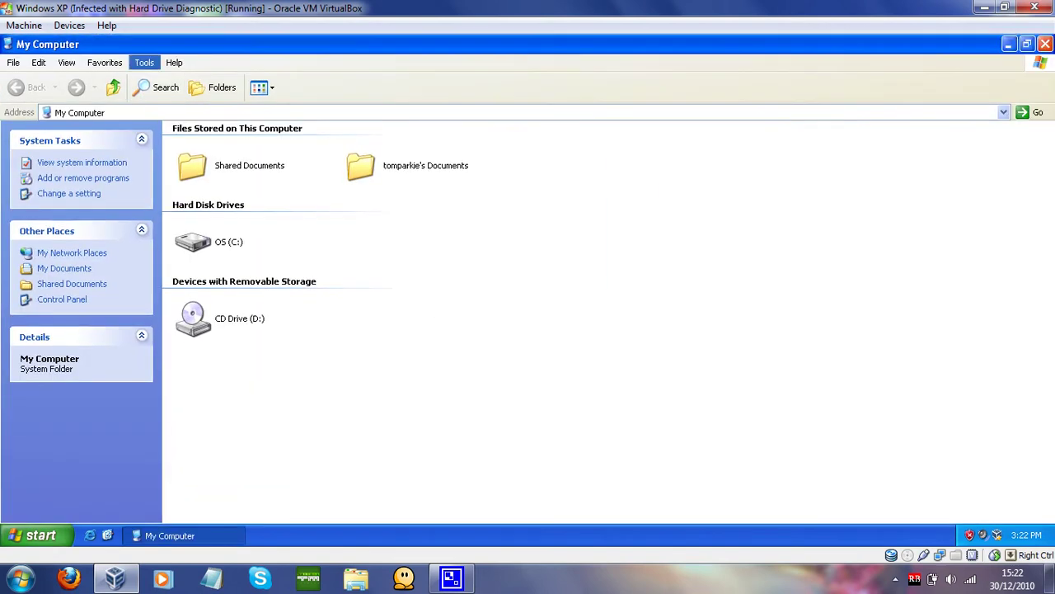
{"action": "left_click", "coordinate": [144, 63]}
{"action": "key", "text": "Return"}
{"action": "key", "text": "ctrl+Tab"}
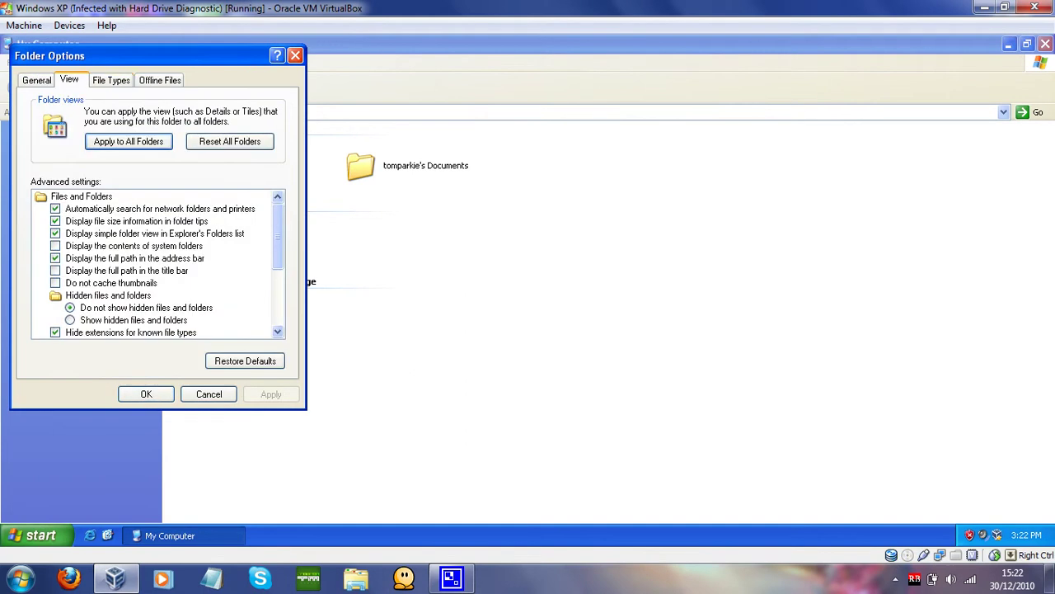
{"action": "left_click", "coordinate": [134, 320]}
{"action": "scroll", "coordinate": [157, 264], "scroll_direction": "down", "scroll_amount": 2}
{"action": "left_click", "coordinate": [54, 258]}
{"action": "left_click", "coordinate": [54, 271]}
{"action": "left_click", "coordinate": [497, 337]}
{"action": "key", "text": "alt+a"}
{"action": "key", "text": "Return"}
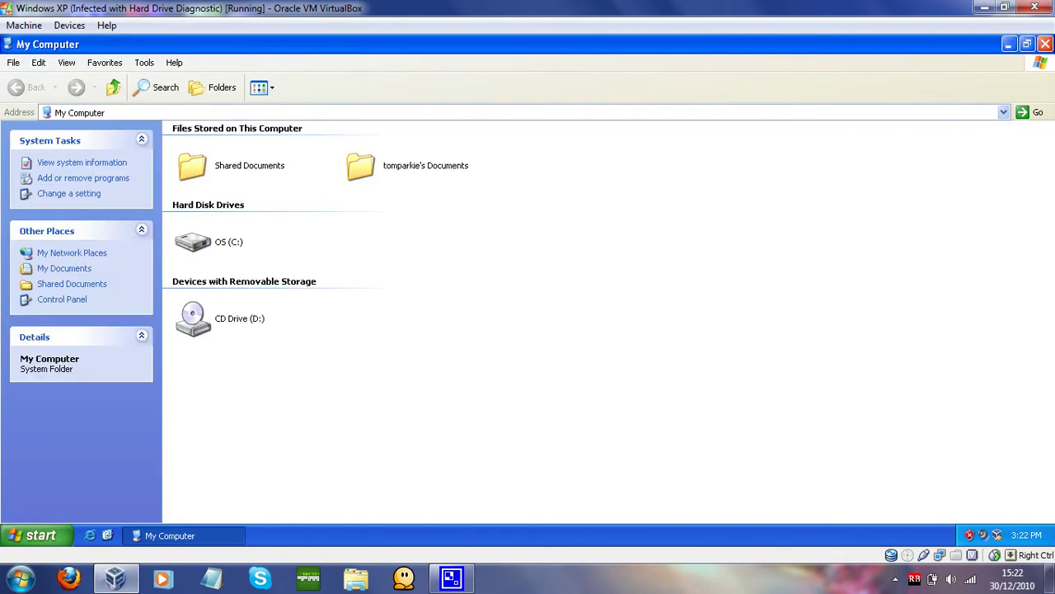
Step: Show the contents of the C: drive and inspect the Application Data folder in the user's profile under Documents and Settings
{"action": "double_click", "coordinate": [206, 241]}
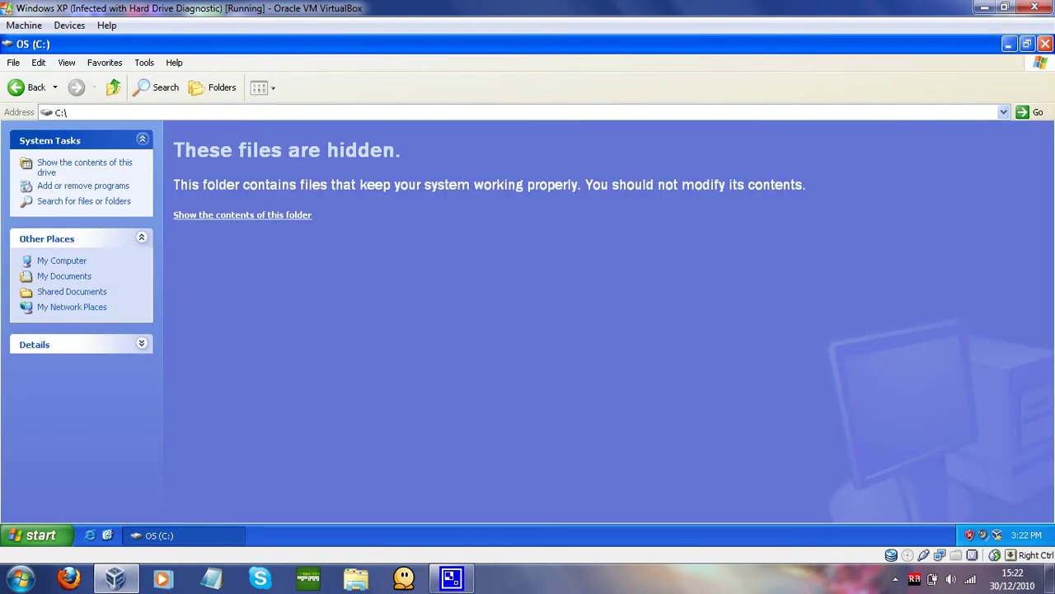
{"action": "left_click", "coordinate": [239, 216]}
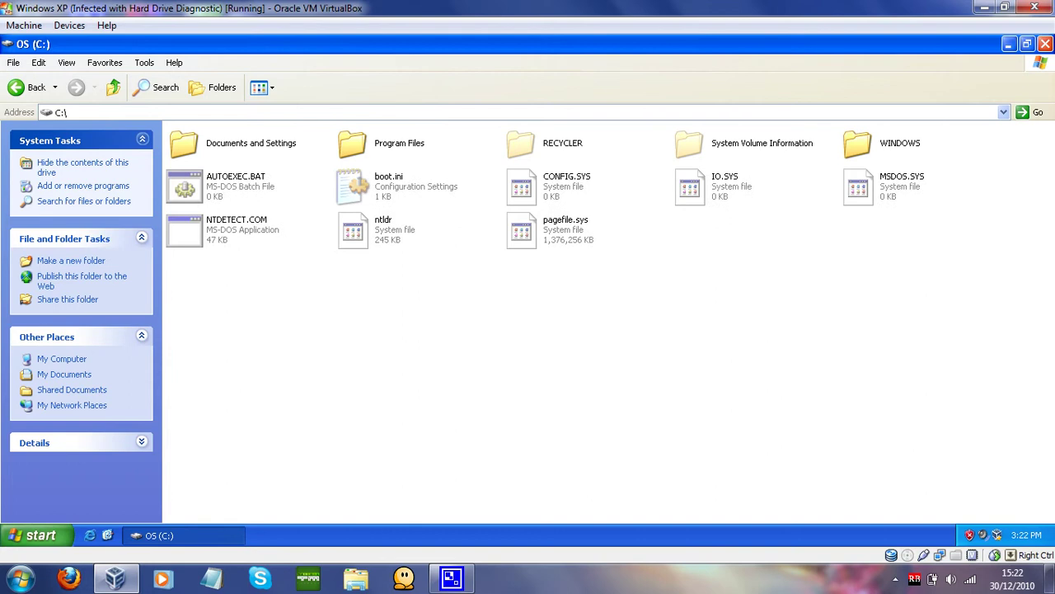
{"action": "double_click", "coordinate": [184, 142]}
{"action": "double_click", "coordinate": [857, 142]}
{"action": "double_click", "coordinate": [184, 142]}
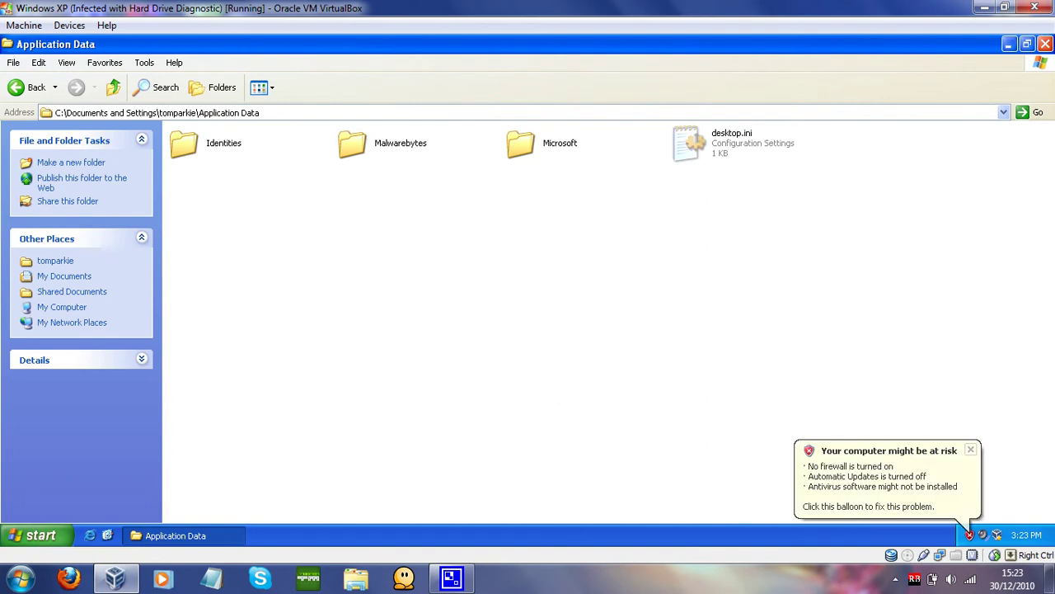
Step: Inspect the Application Data folder inside the user profile's Local Settings, including its Microsoft subfolder
{"action": "left_click", "coordinate": [25, 87]}
{"action": "left_click", "coordinate": [905, 143]}
{"action": "key", "text": "Return"}
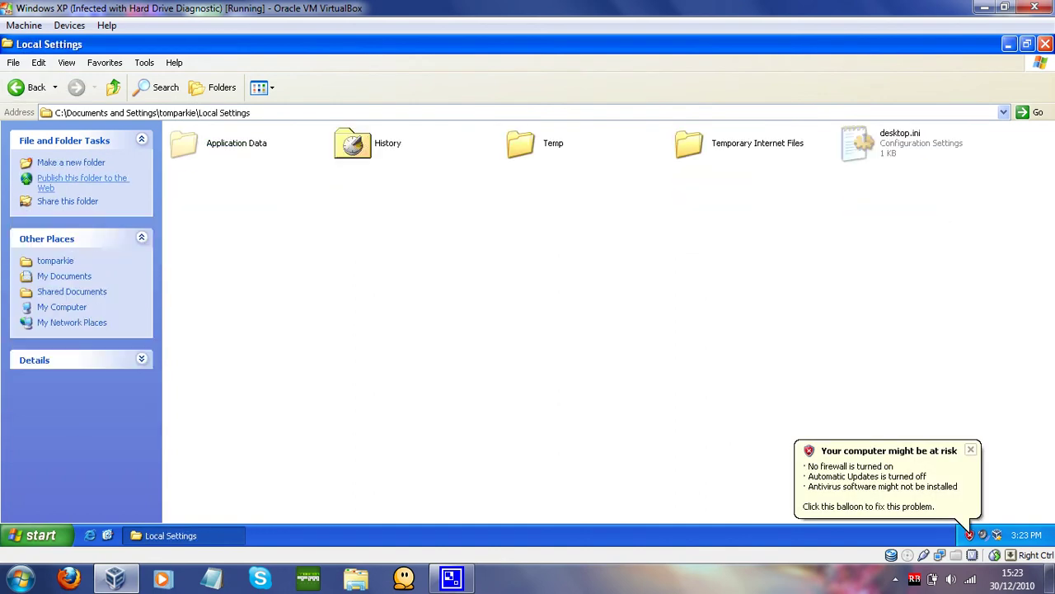
{"action": "key", "text": "Right"}
{"action": "key", "text": "Return"}
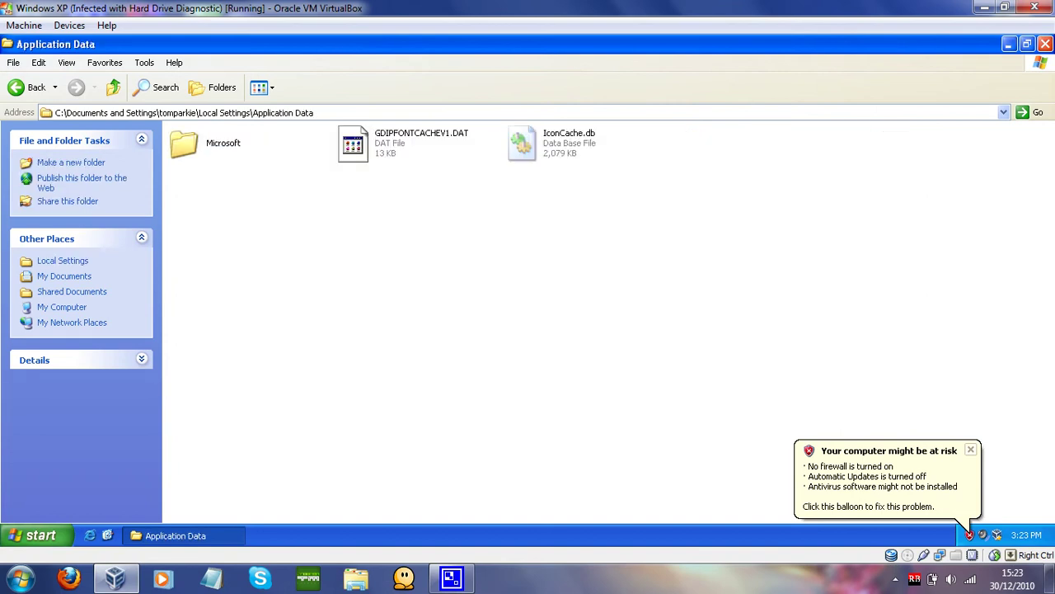
{"action": "key", "text": "Right"}
{"action": "key", "text": "Return"}
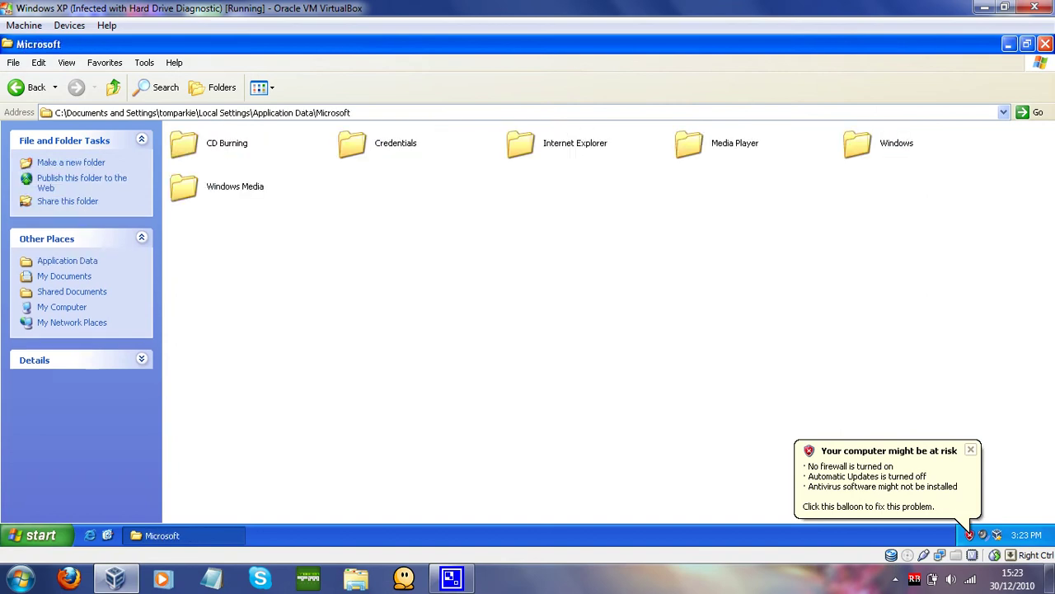
Step: Inspect the Application Data folder of the All Users profile, close the folder window and dismiss the security alert balloon
{"action": "key", "text": "BackSpace"}
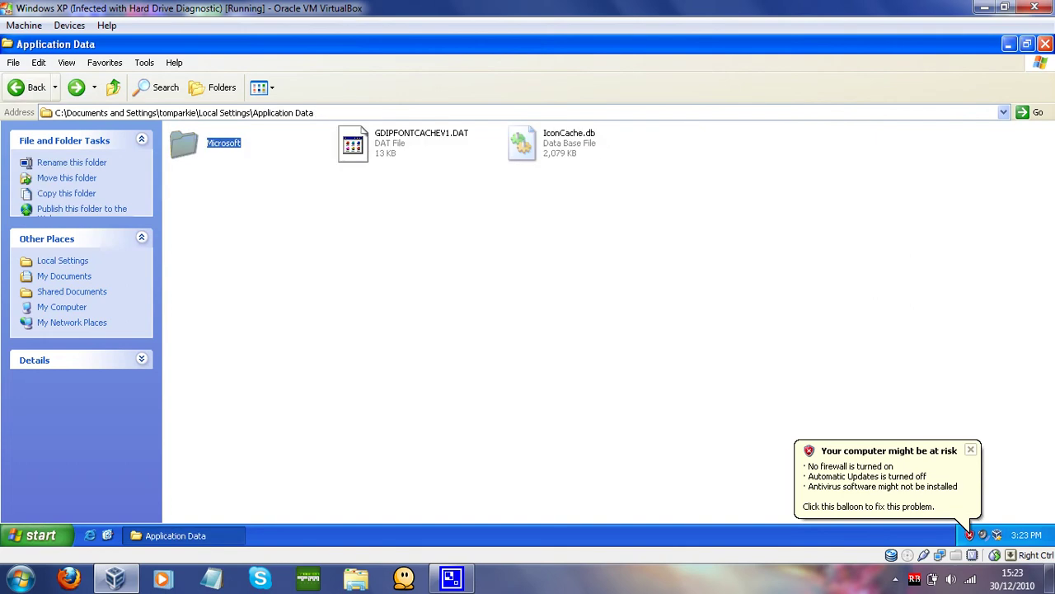
{"action": "key", "text": "BackSpace"}
{"action": "key", "text": "BackSpace"}
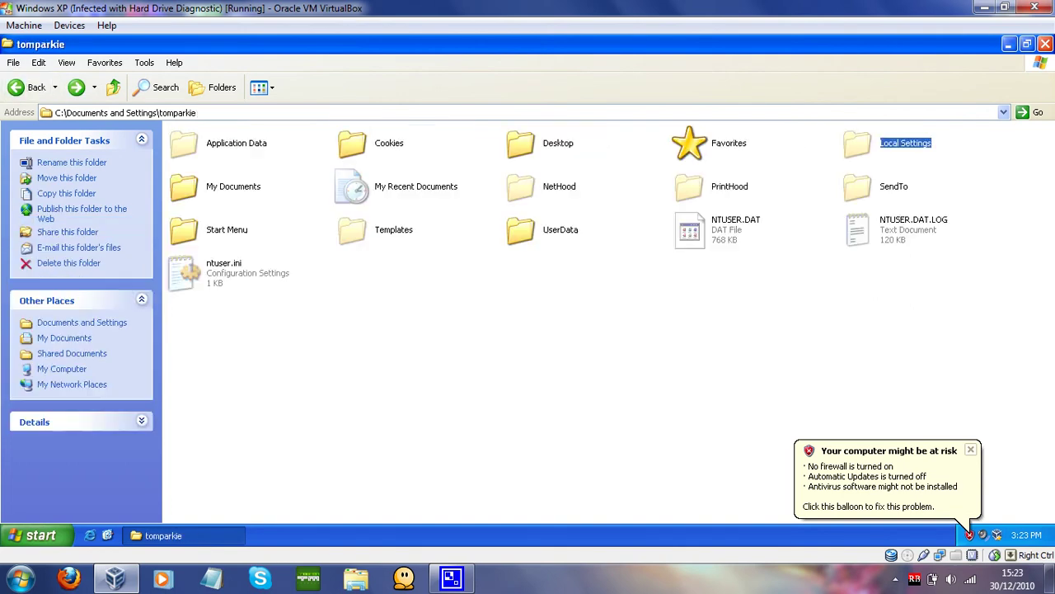
{"action": "key", "text": "Home"}
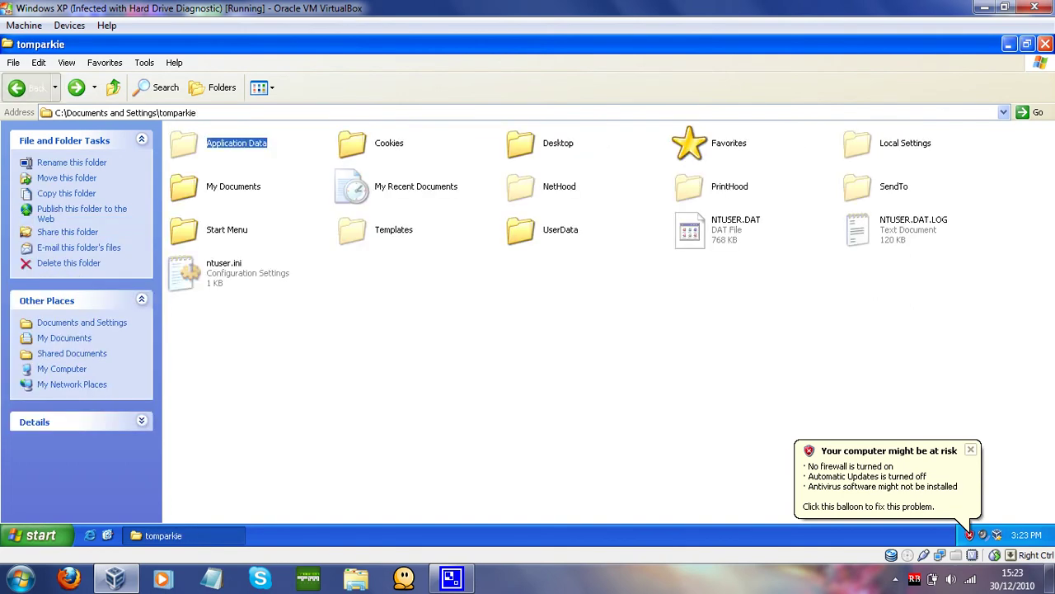
{"action": "key", "text": "BackSpace"}
{"action": "key", "text": "Home"}
{"action": "key", "text": "Return"}
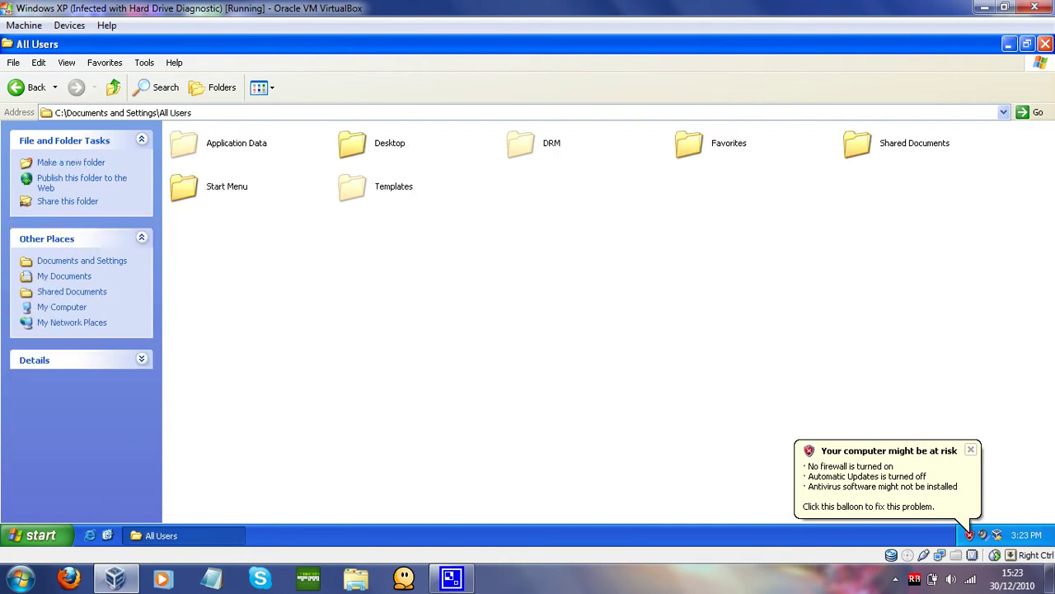
{"action": "key", "text": "Home"}
{"action": "key", "text": "Return"}
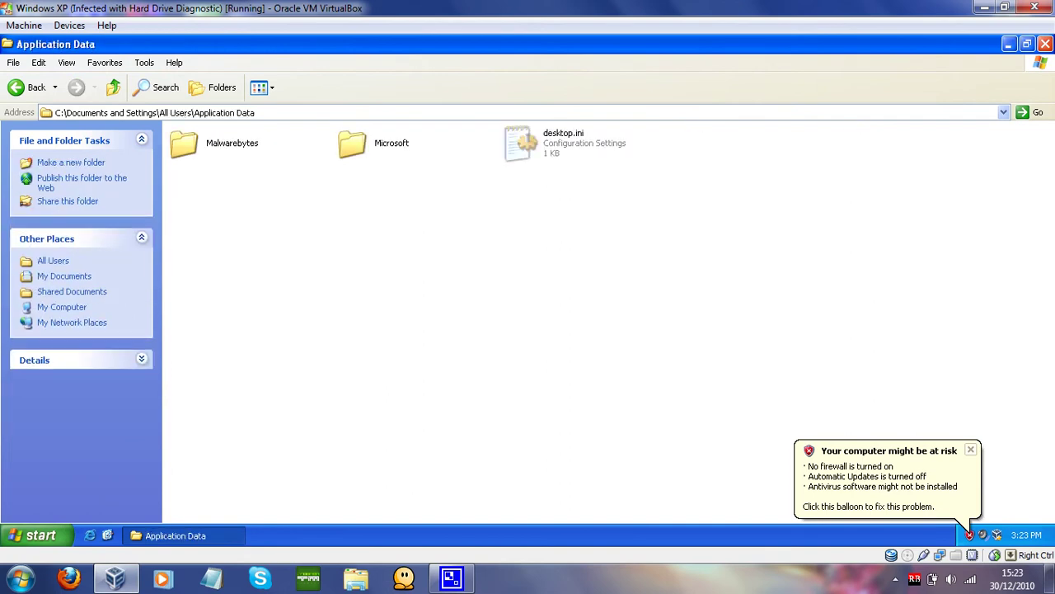
{"action": "key", "text": "alt+F4"}
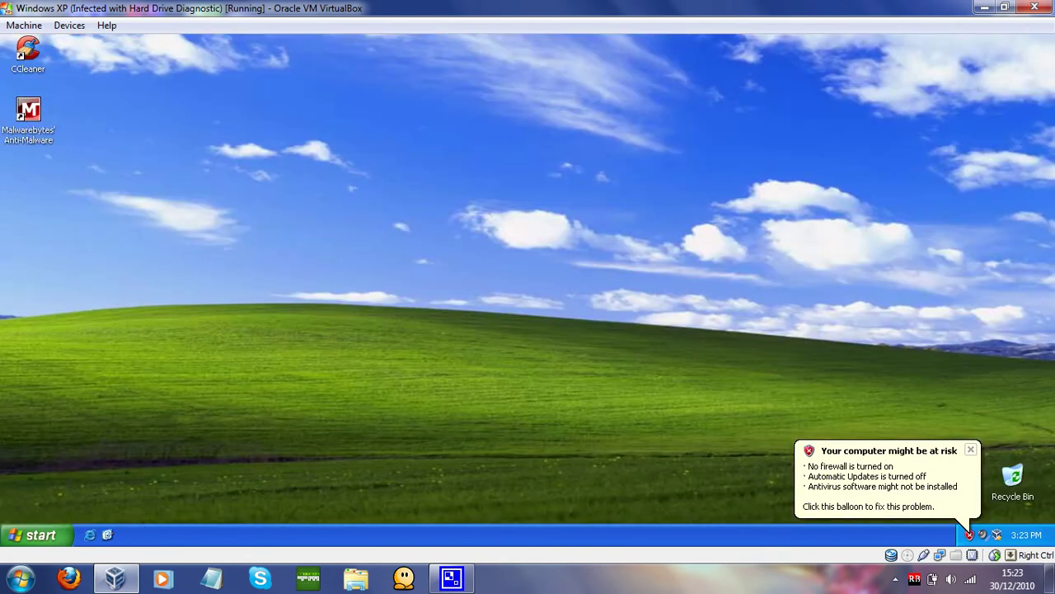
{"action": "left_click", "coordinate": [970, 449]}
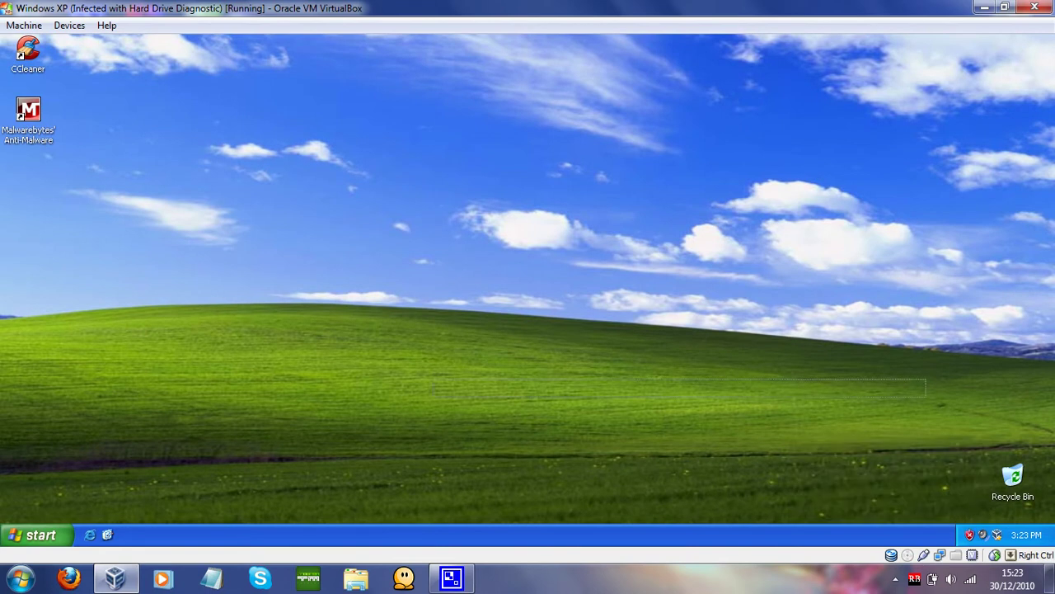
Step: Load the AVG website (avg.com) in Internet Explorer and close the browser
{"action": "key", "text": "super"}
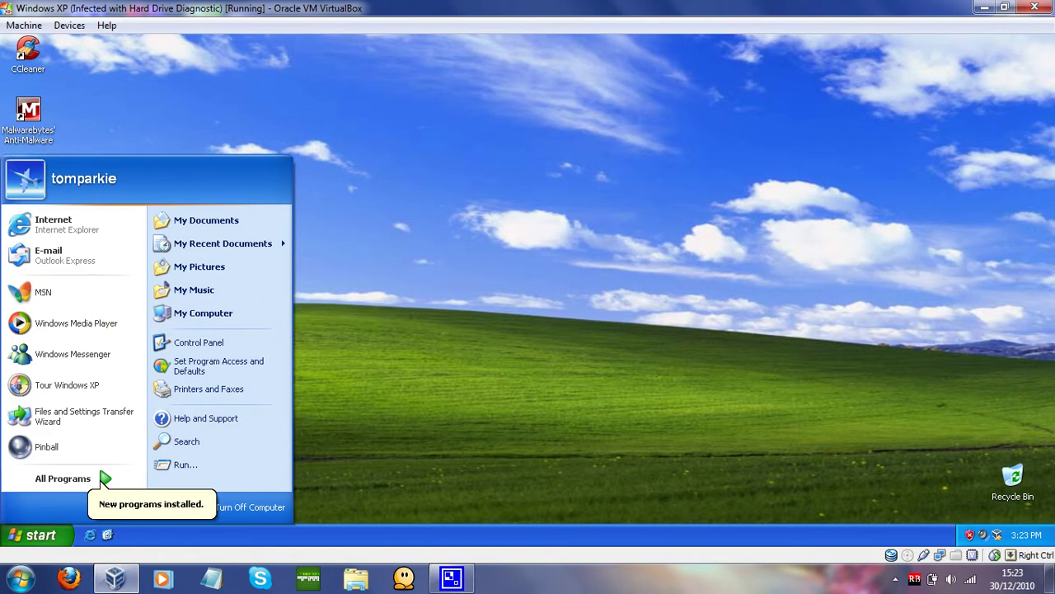
{"action": "key", "text": "Return"}
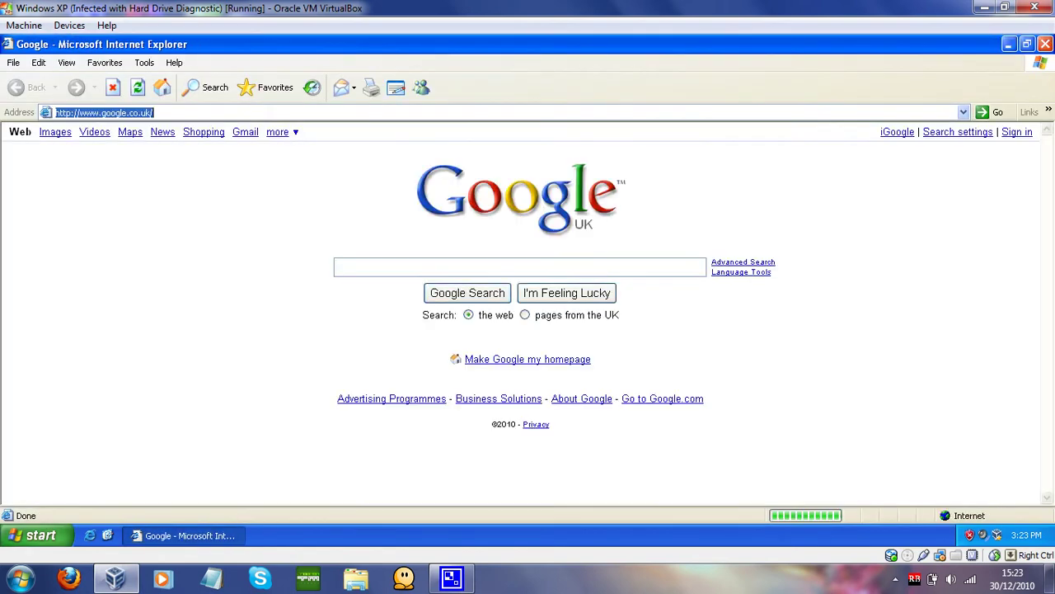
{"action": "type", "text": "avg.co"}
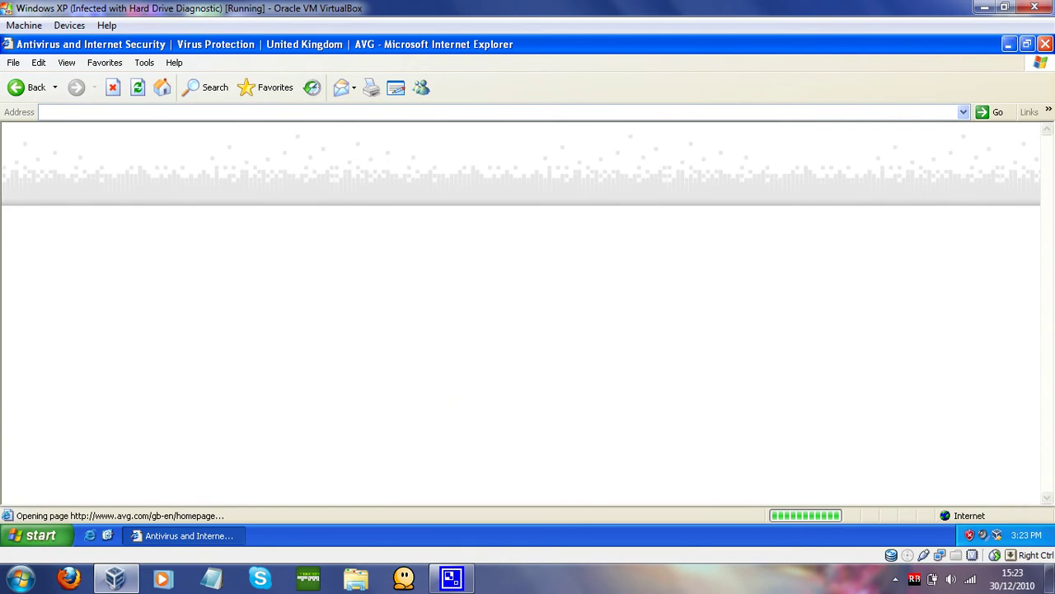
{"action": "type", "text": "a"}
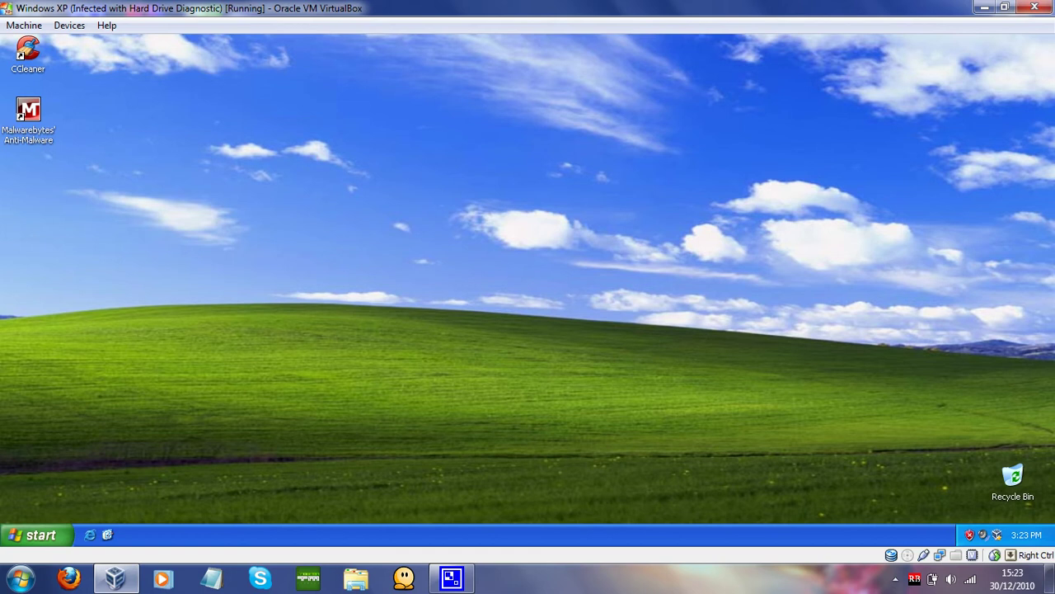
Step: Turn System Restore back on with its disk space usage set to 4% (253 MB), and close System Properties
{"action": "left_click", "coordinate": [33, 535]}
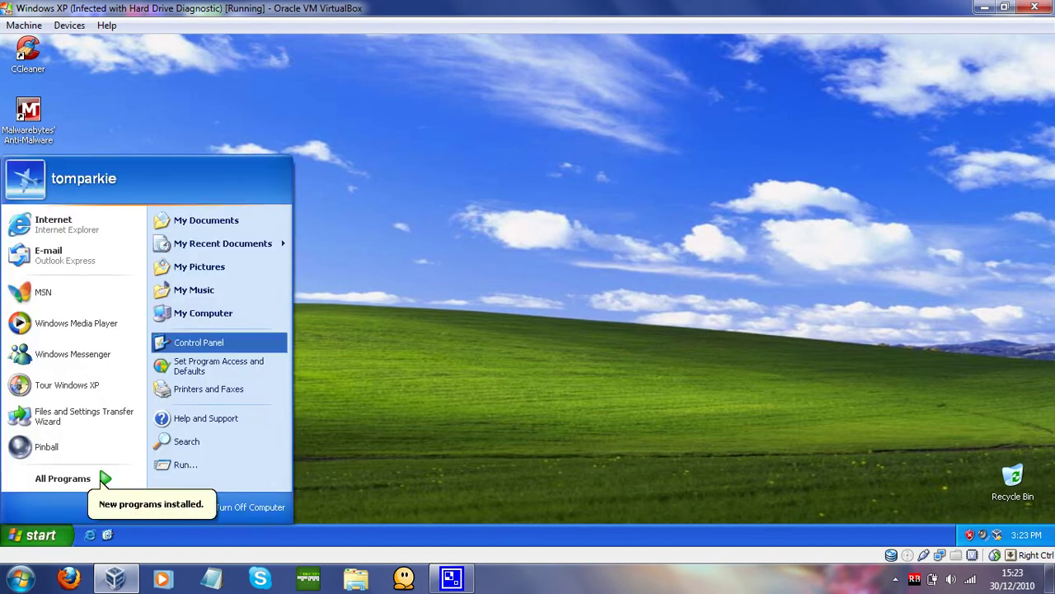
{"action": "right_click", "coordinate": [211, 320]}
{"action": "left_click", "coordinate": [244, 456]}
{"action": "left_click", "coordinate": [130, 160]}
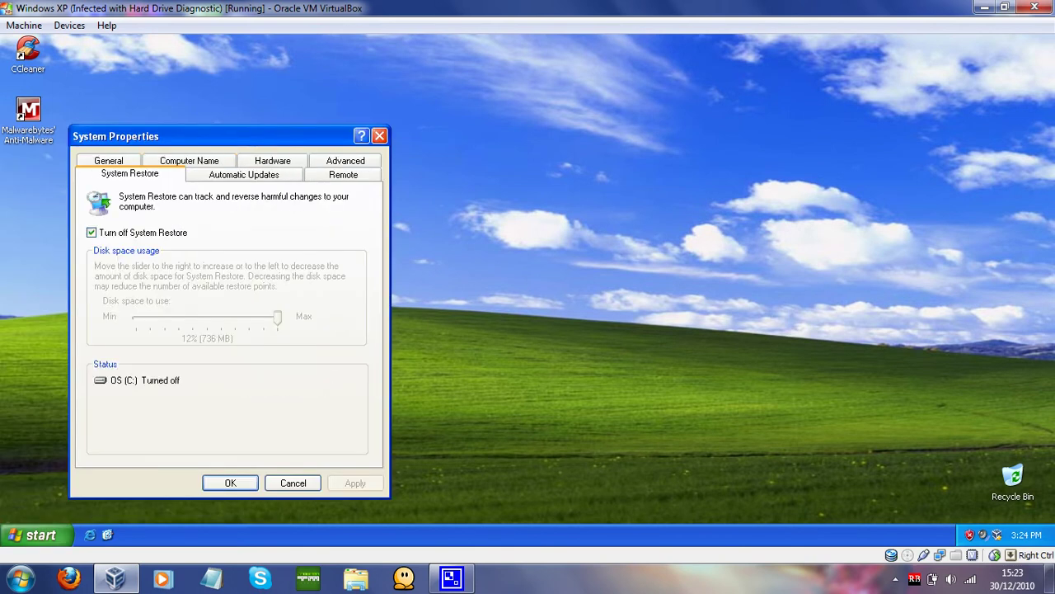
{"action": "left_click", "coordinate": [92, 232]}
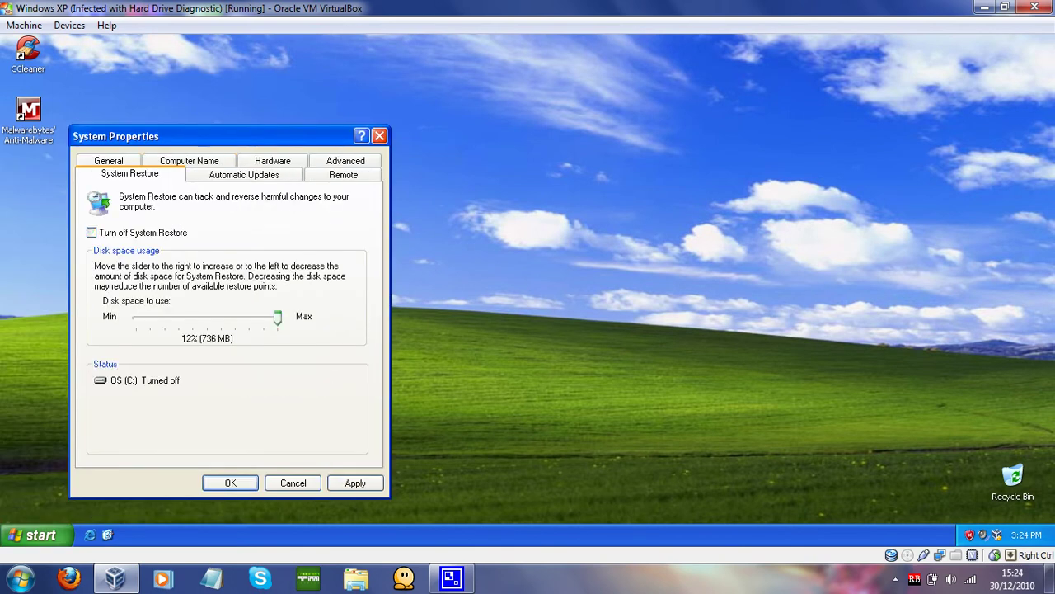
{"action": "left_click_drag", "start_coordinate": [277, 317], "coordinate": [150, 317]}
{"action": "left_click", "coordinate": [355, 483]}
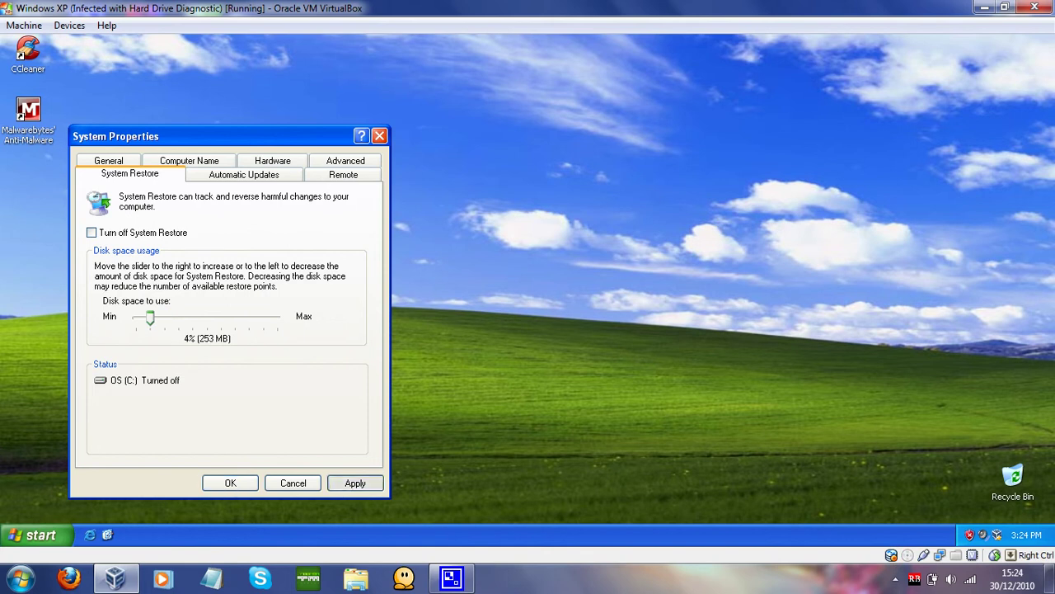
{"action": "left_click", "coordinate": [355, 483]}
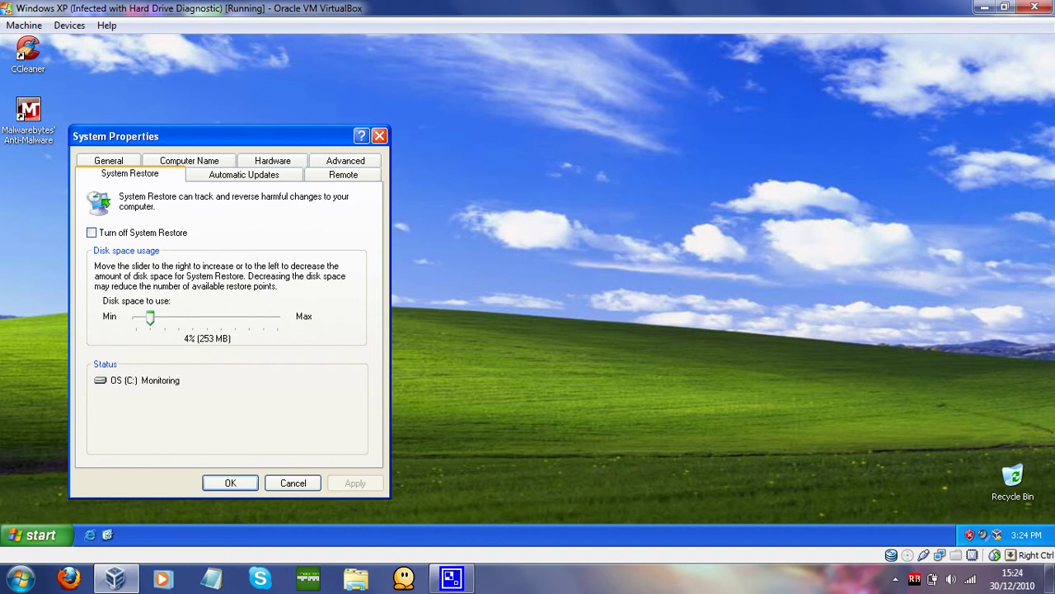
{"action": "key", "text": "Return"}
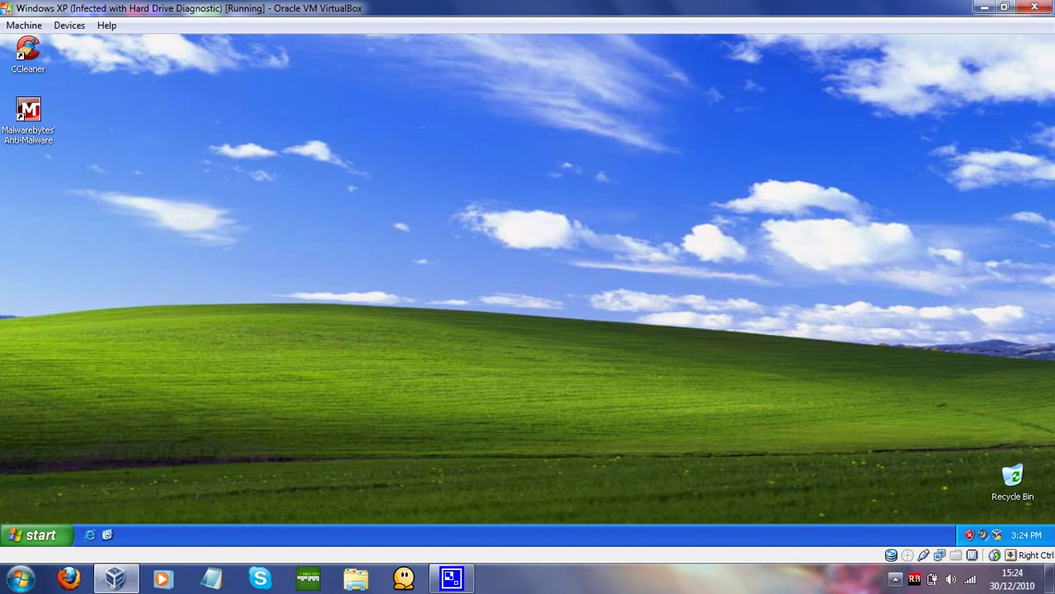
{"action": "left_click", "coordinate": [895, 580]}
{"action": "left_click", "coordinate": [894, 475]}
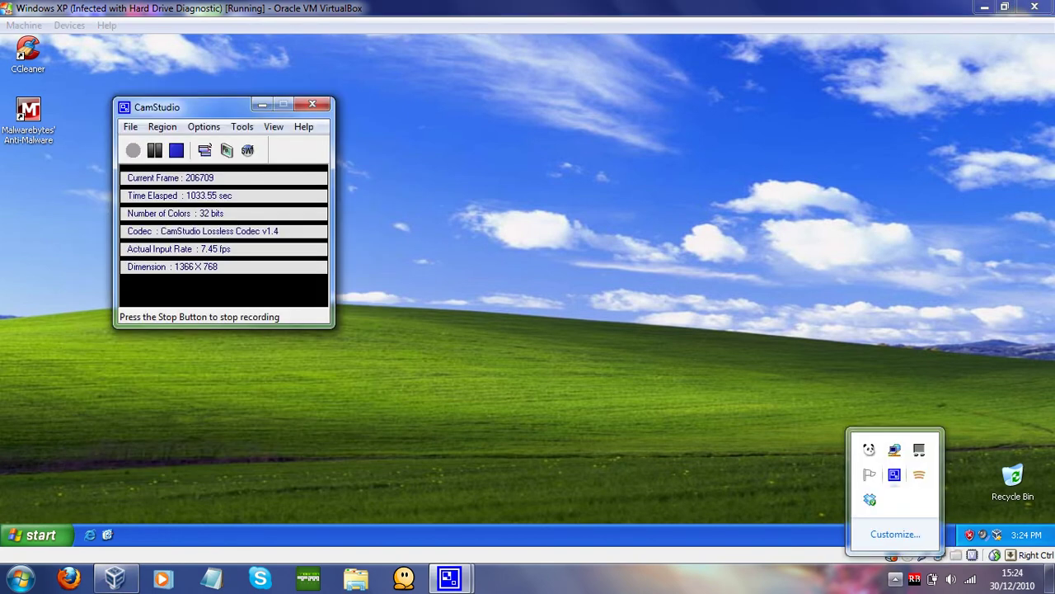
{"action": "left_click_drag", "start_coordinate": [179, 106], "coordinate": [358, 132]}
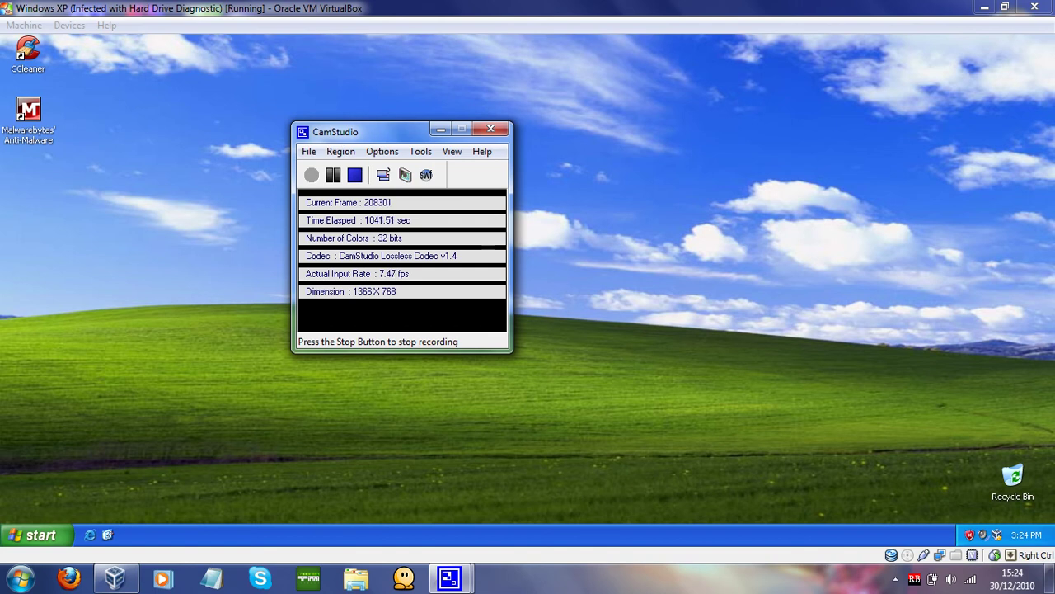
{"action": "left_click_drag", "start_coordinate": [363, 132], "coordinate": [403, 131]}
{"action": "left_click", "coordinate": [481, 130]}
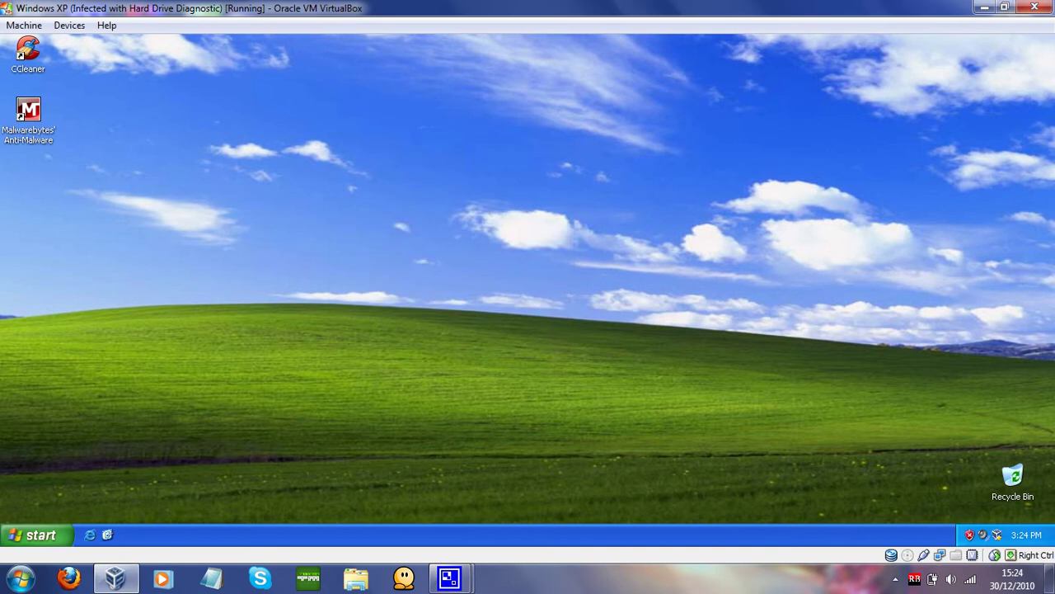
Step: Close the Windows XP virtual machine by powering it off
{"action": "left_click", "coordinate": [1035, 7]}
{"action": "left_click", "coordinate": [524, 336]}
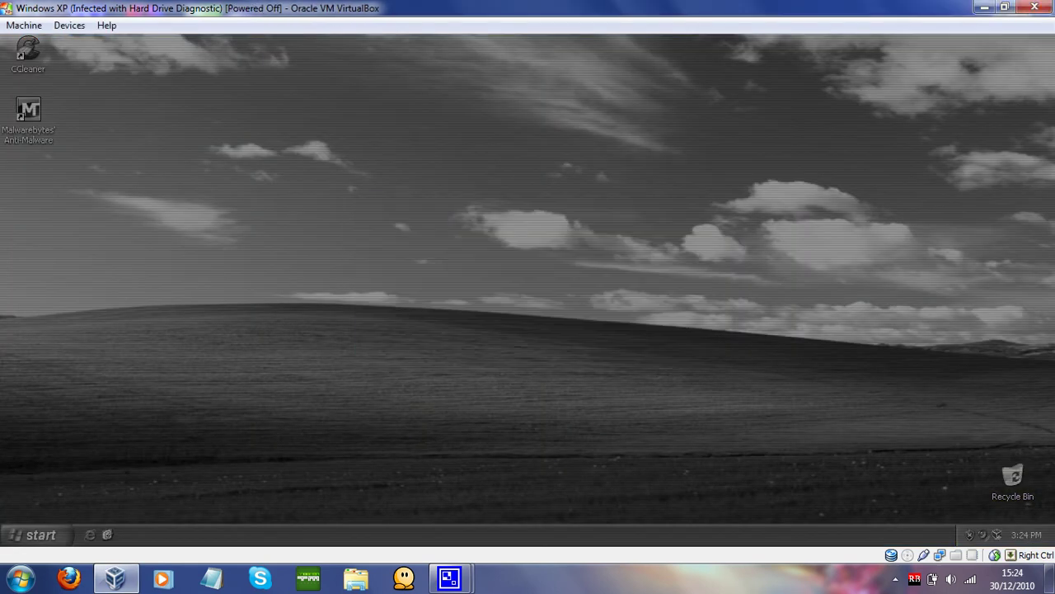